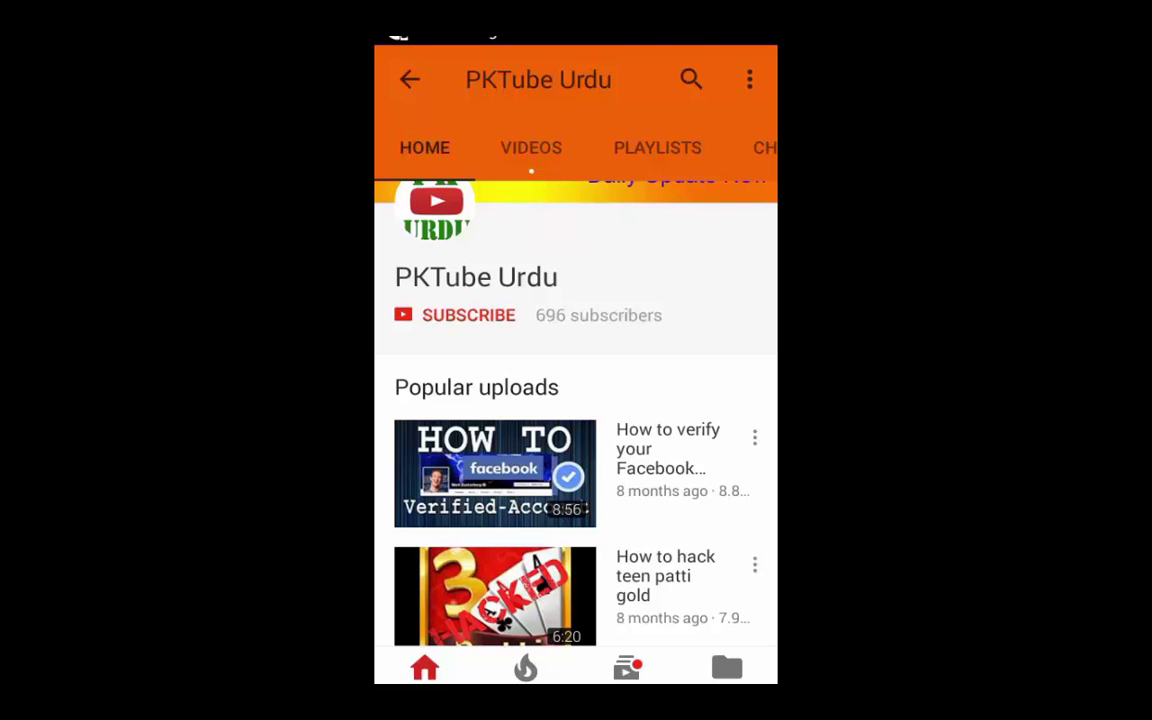
Subscribe to PKTube Urdu with the notification bell on, then return to the home screen
click(455, 315)
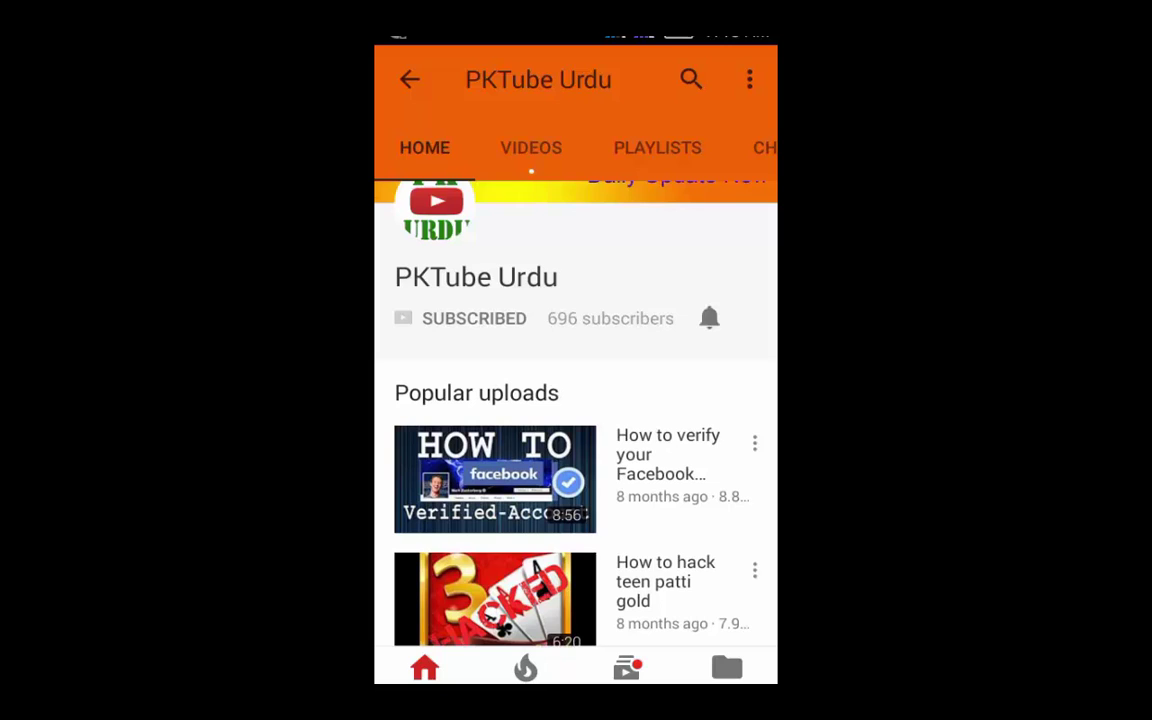
click(709, 317)
key(Home)
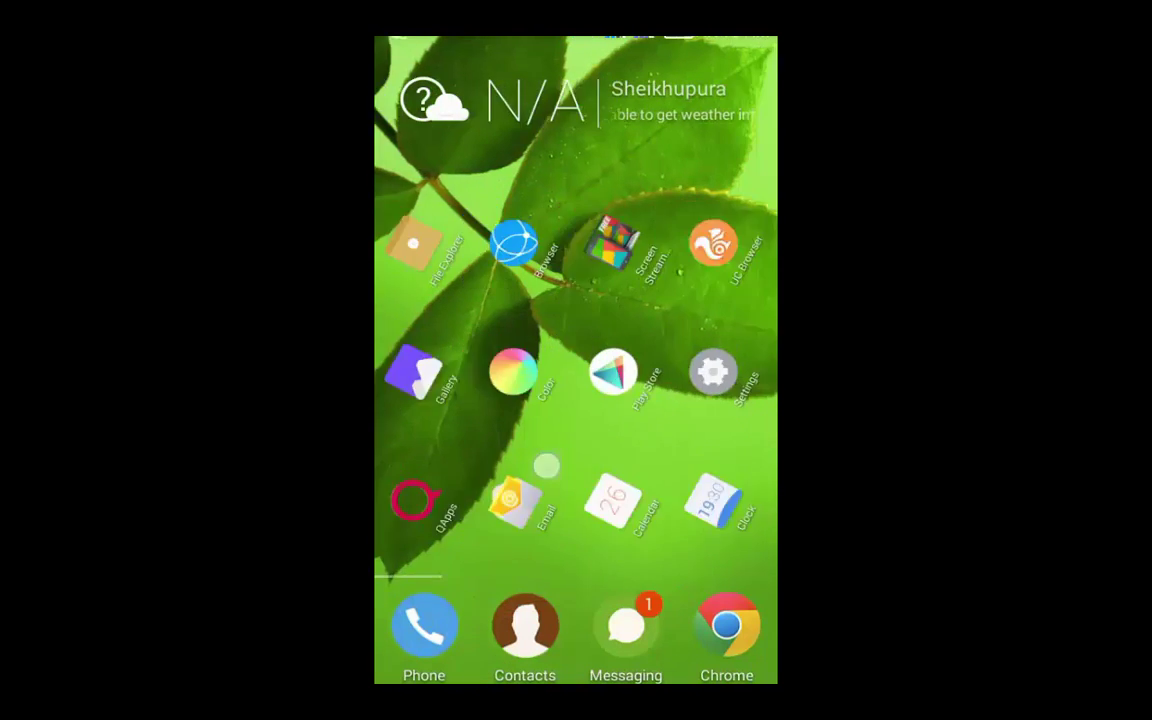
Swipe to the home screen page with Facebook and launch it
drag(545, 463, 420, 463)
drag(690, 400, 450, 400)
click(728, 231)
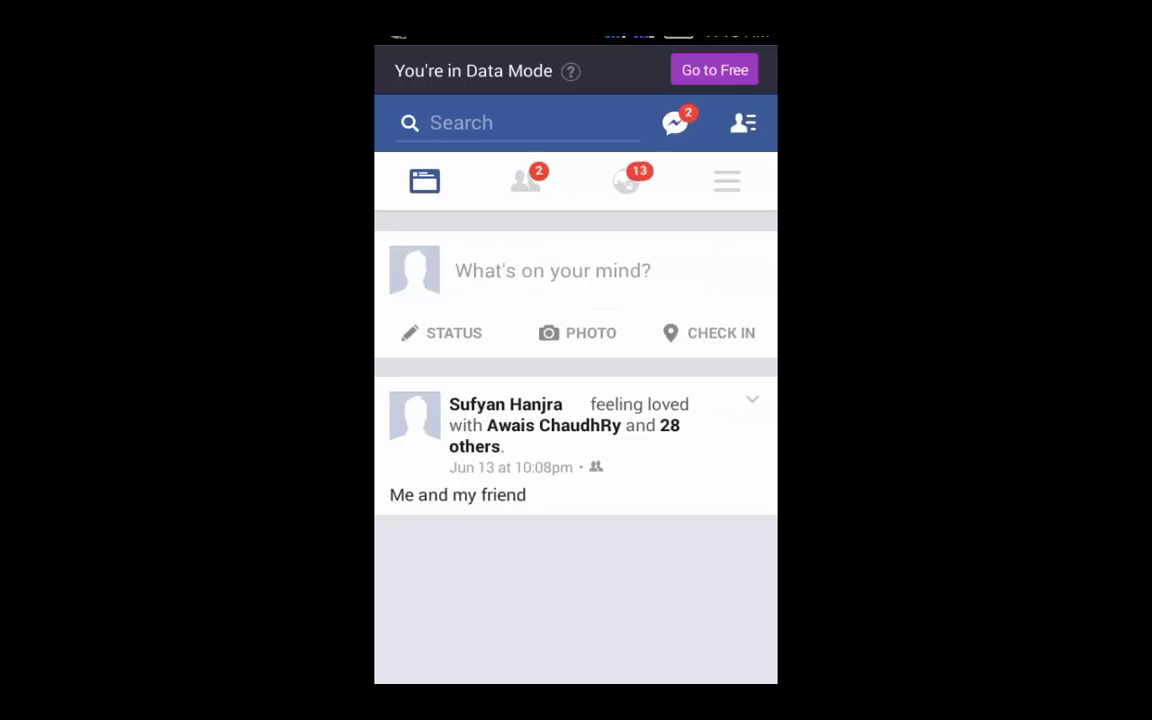
Rerun the recent 'pktube urdu' search and filter the results to Pages
click(576, 118)
click(668, 221)
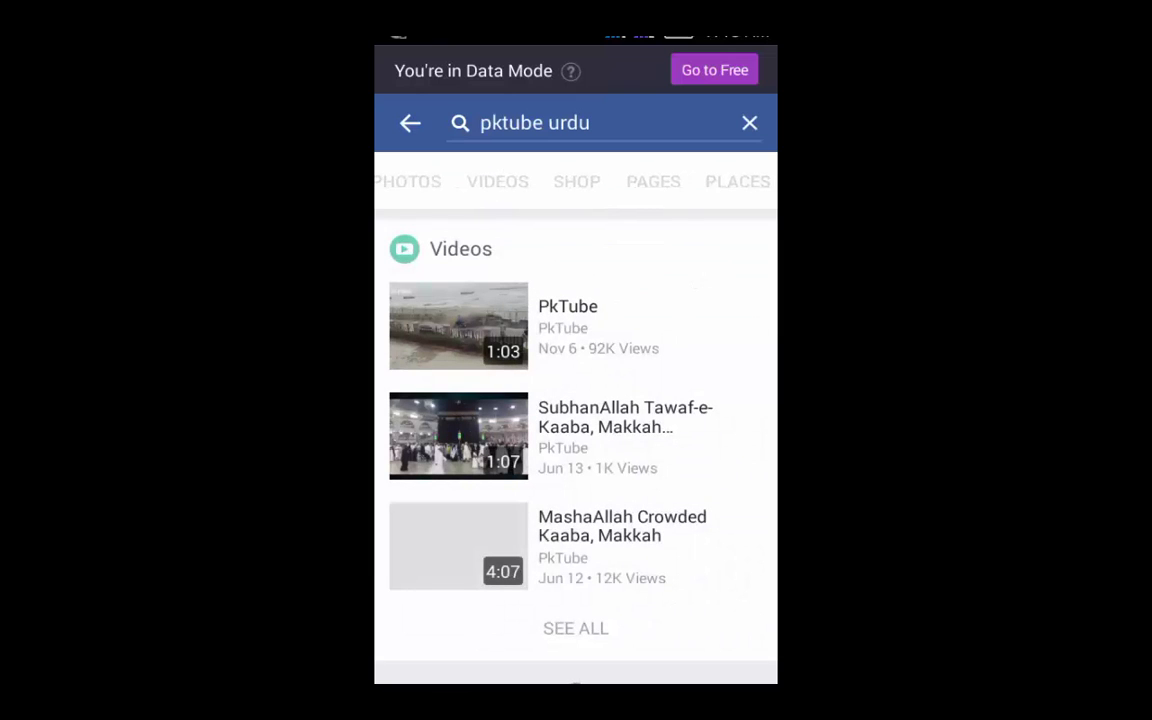
drag(579, 185, 755, 181)
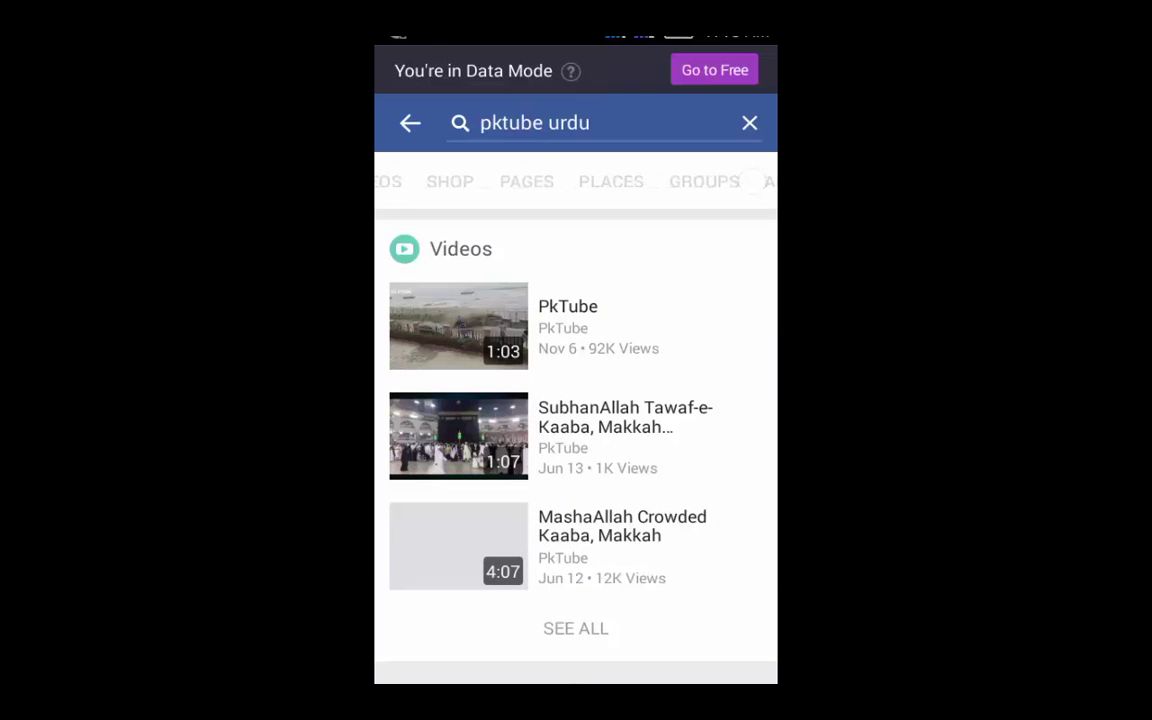
click(527, 182)
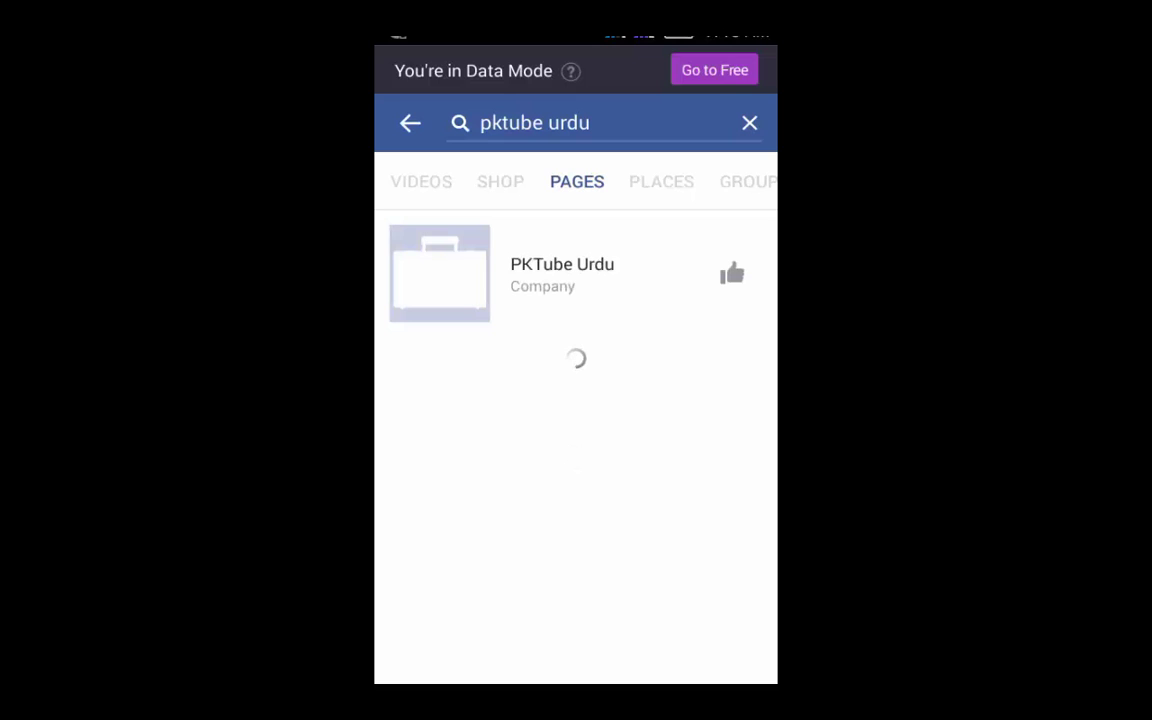
Open the PKTube Urdu page and scroll through its profile, 1 like and 1 follow
click(561, 264)
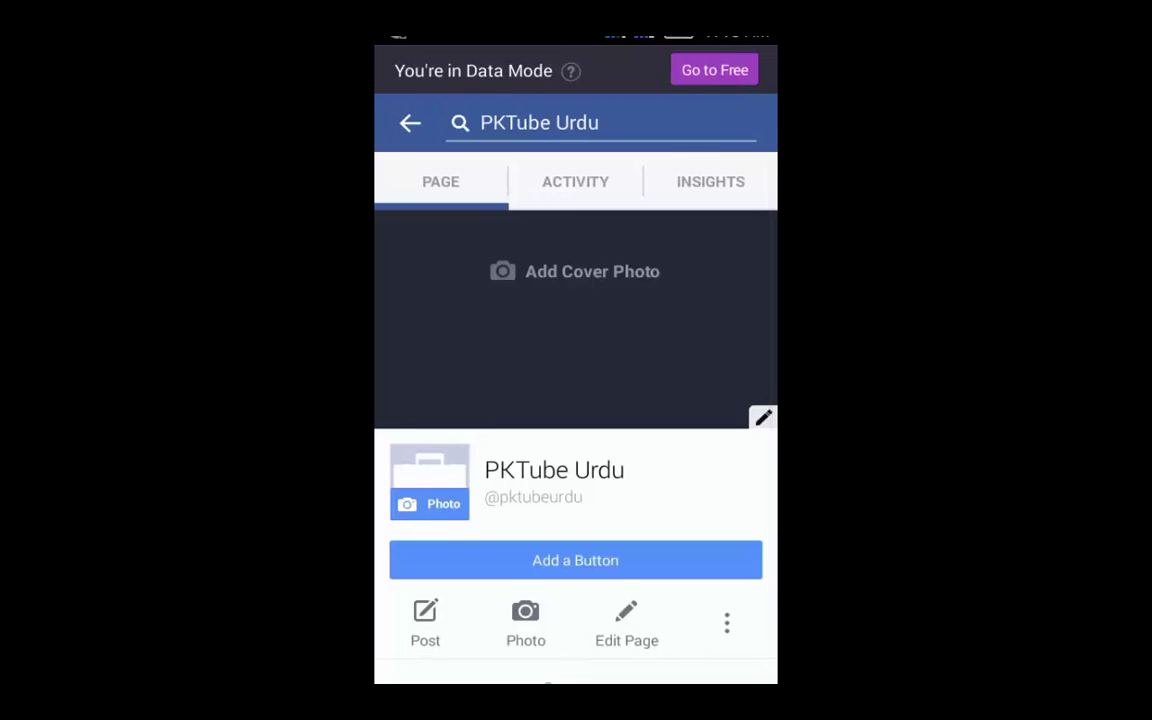
scroll(733, 400, down, 3)
scroll(698, 468, down, 3)
scroll(702, 411, up, 5)
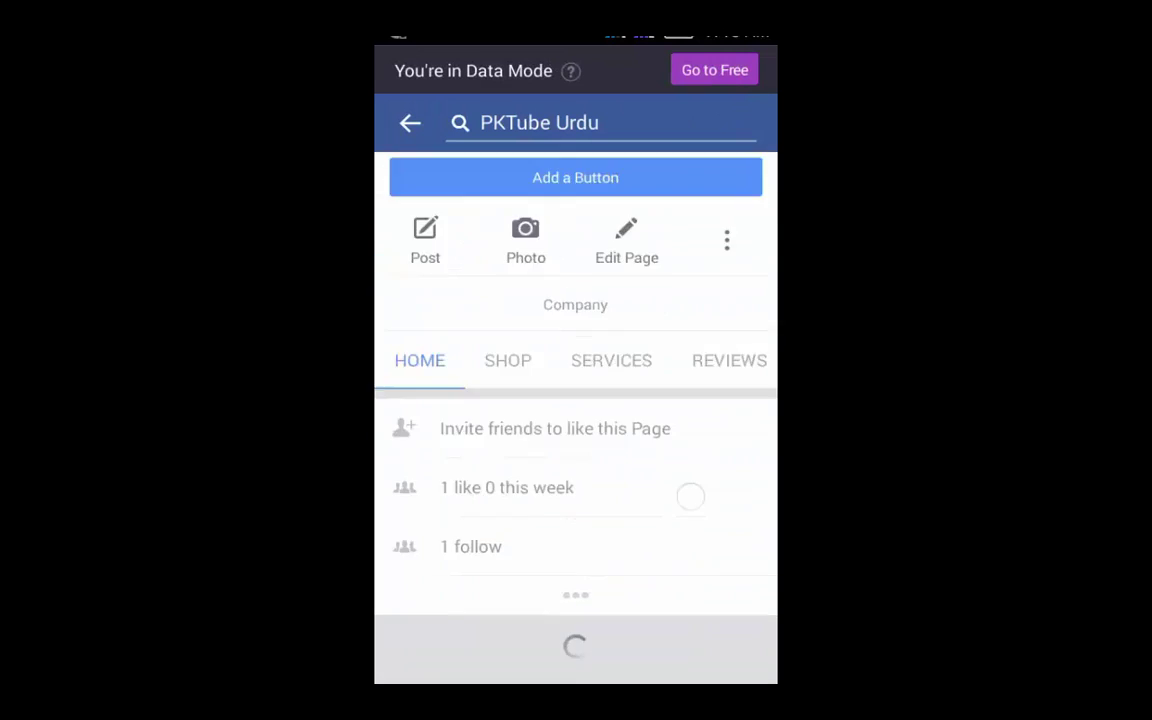
scroll(735, 314, down, 5)
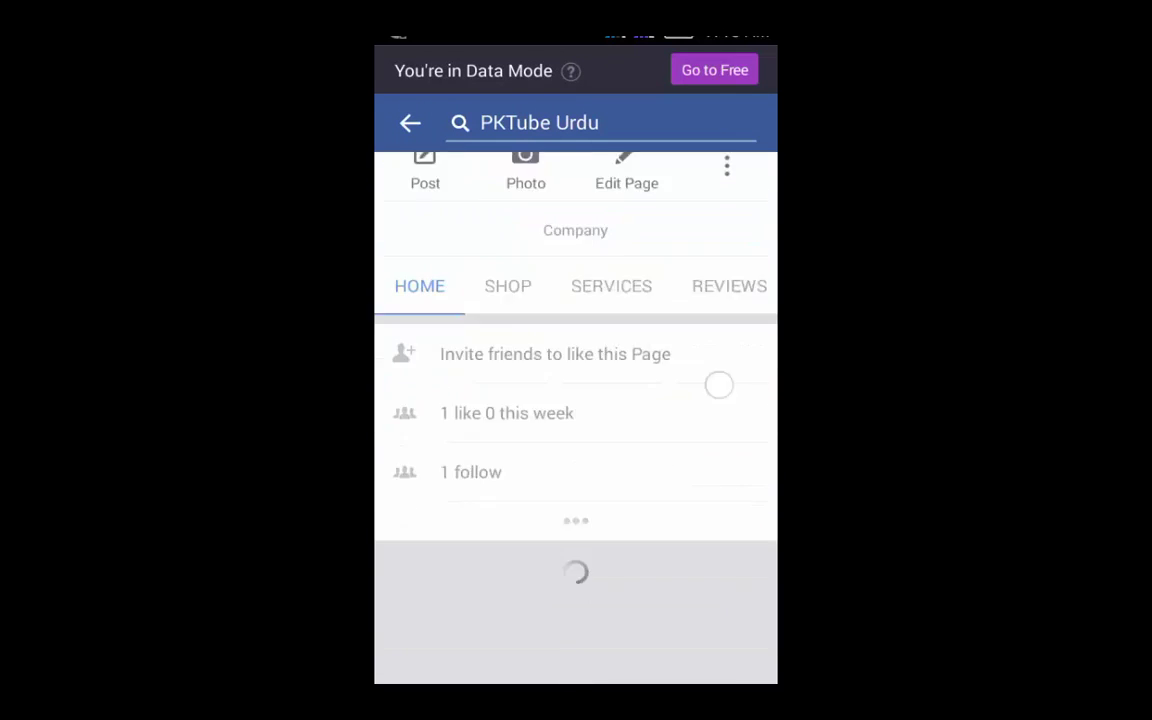
scroll(575, 400, up, 10)
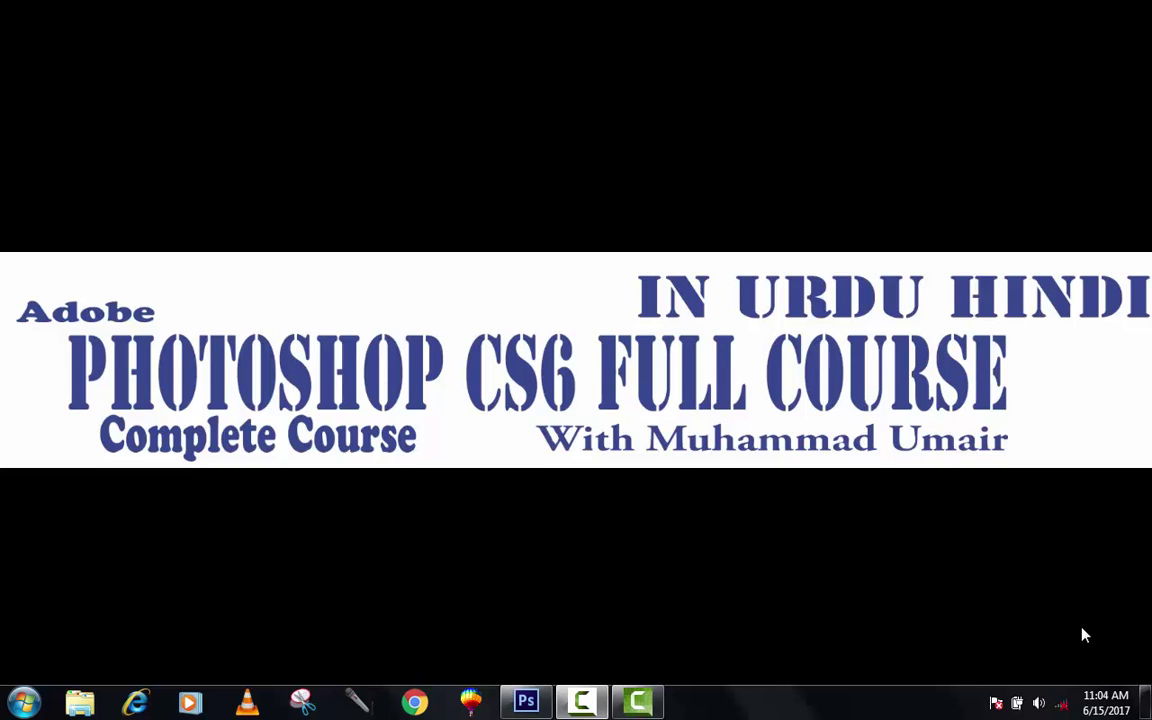
Bring the Photoshop CS6 window to the front with an empty workspace
click(525, 705)
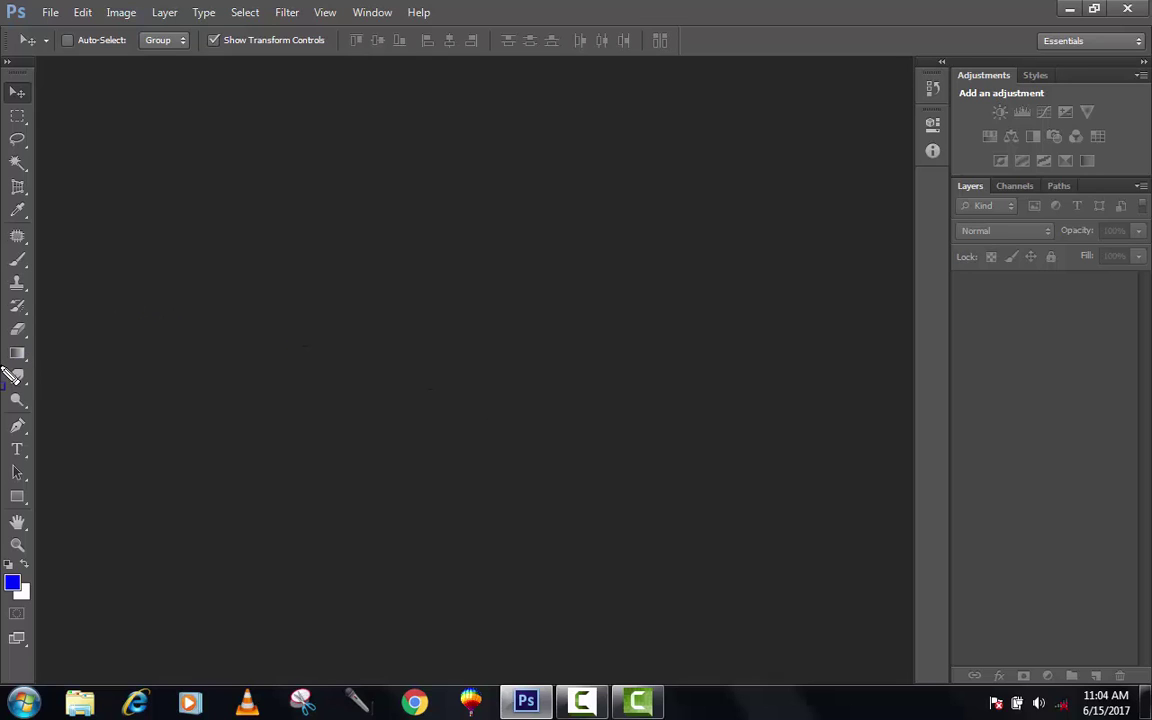
mouse_move(30, 450)
mouse_down()
mouse_move(45, 620)
mouse_move(36, 640)
mouse_up()
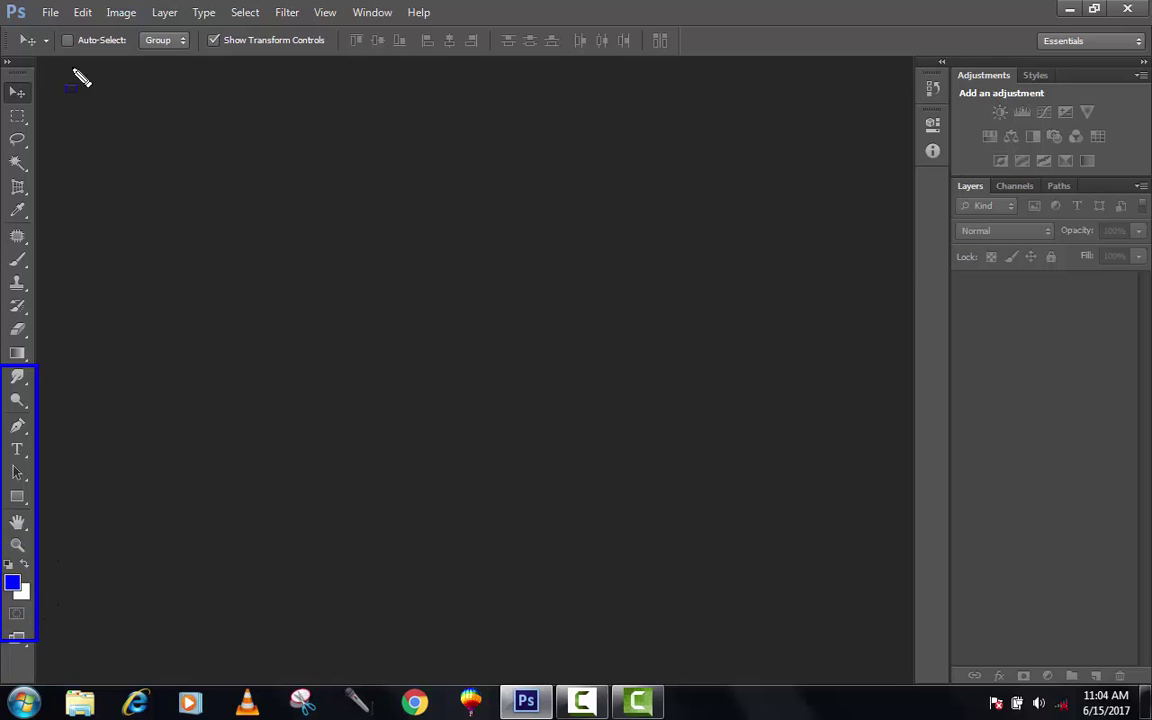
mouse_move(32, 2)
mouse_down()
mouse_move(483, 50)
mouse_move(536, 38)
mouse_up()
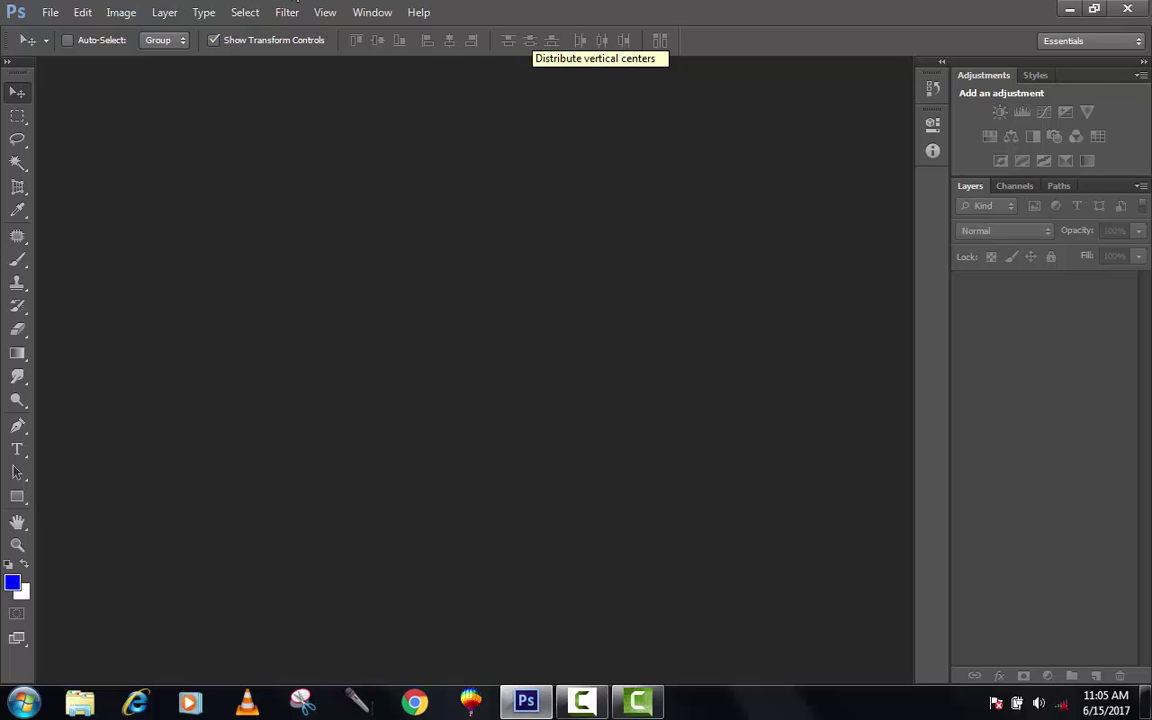
Open the photo 20170501_174047.jpg through File > Open
click(50, 12)
click(100, 50)
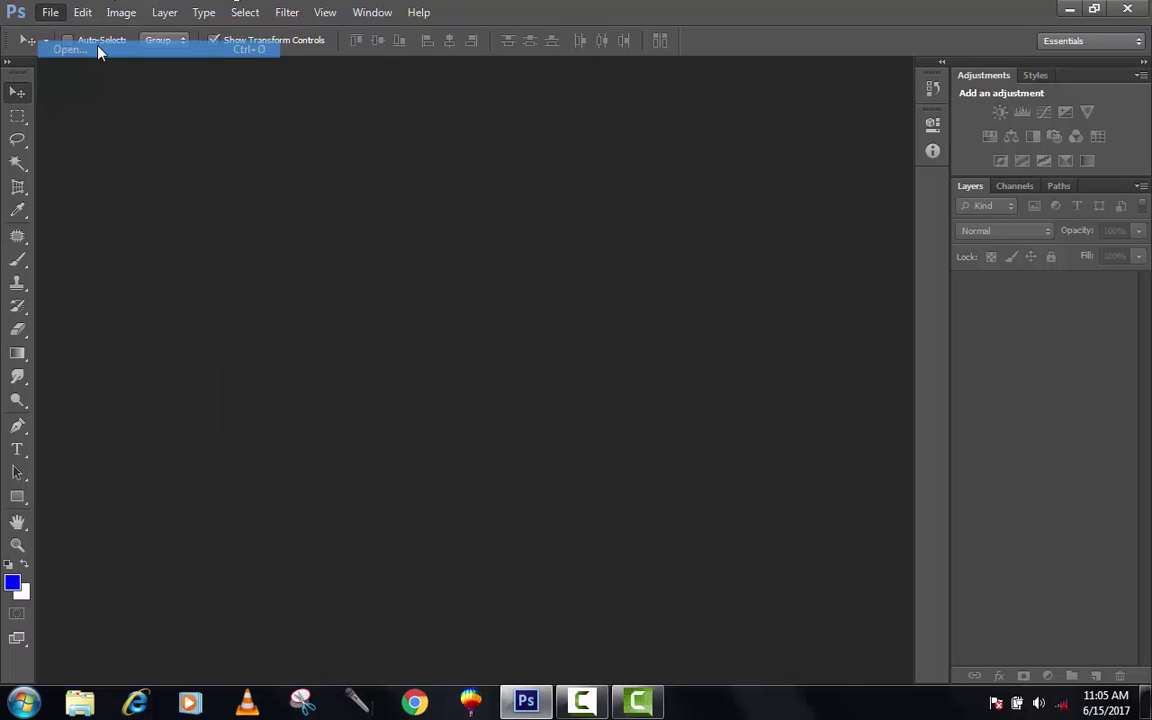
click(470, 480)
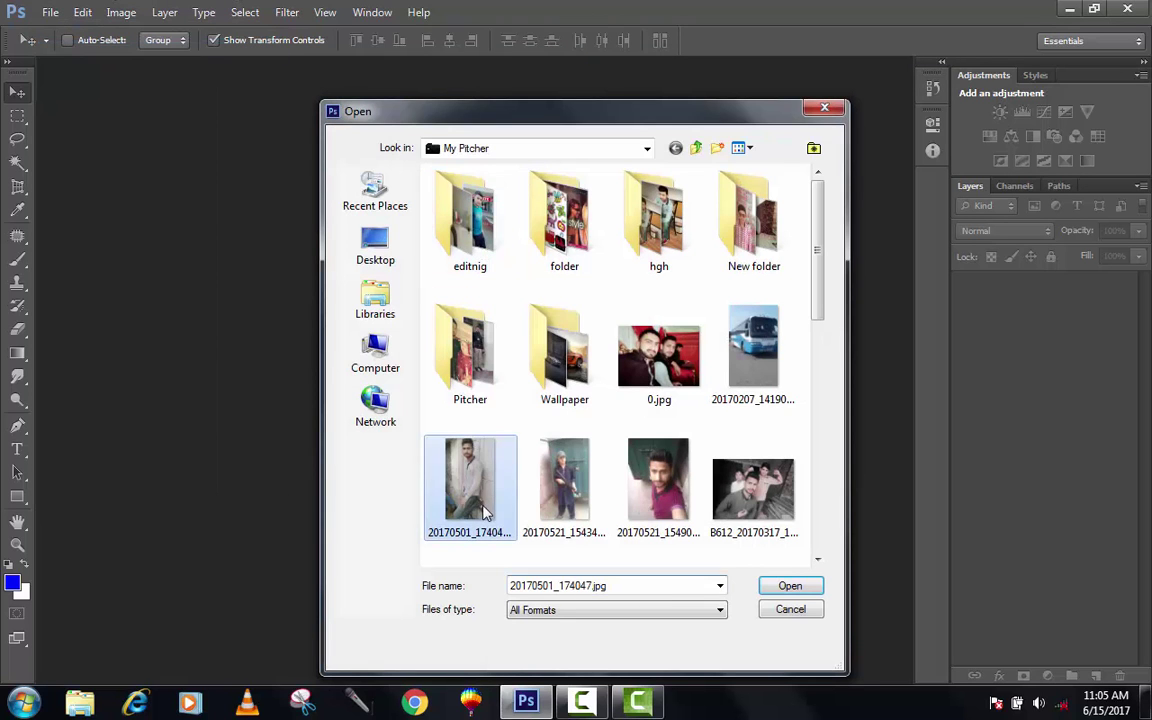
click(790, 585)
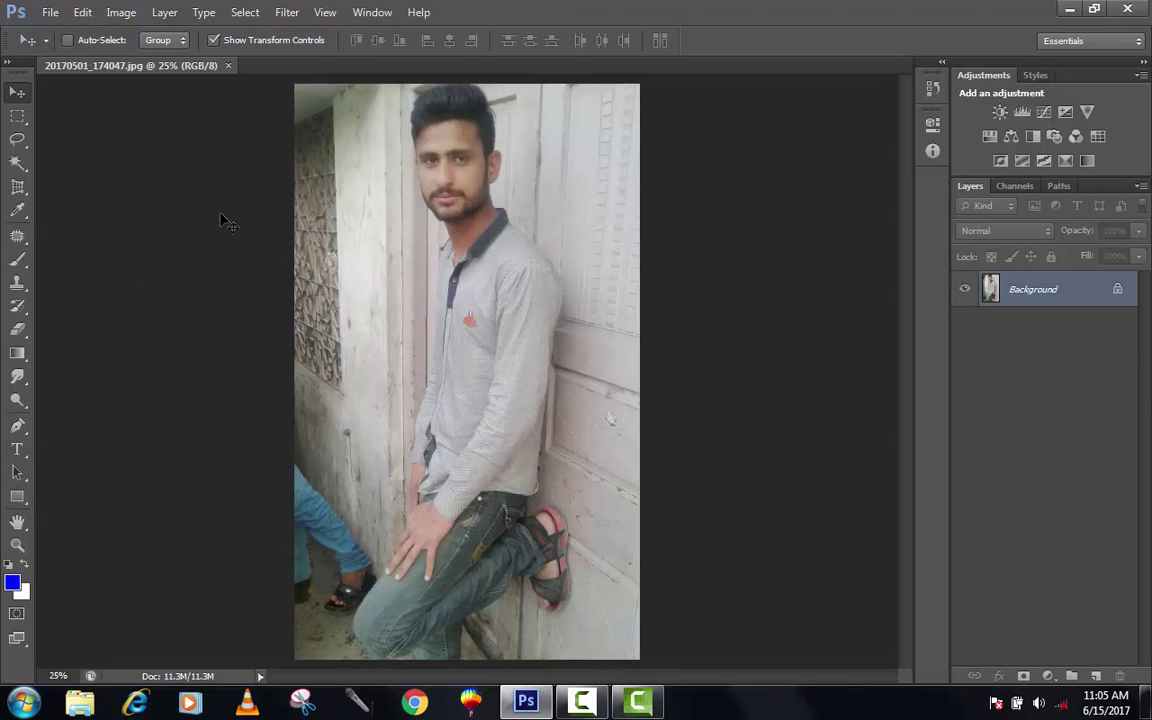
Zoom in step by step to 100% on the man's face
key(z)
click(462, 133)
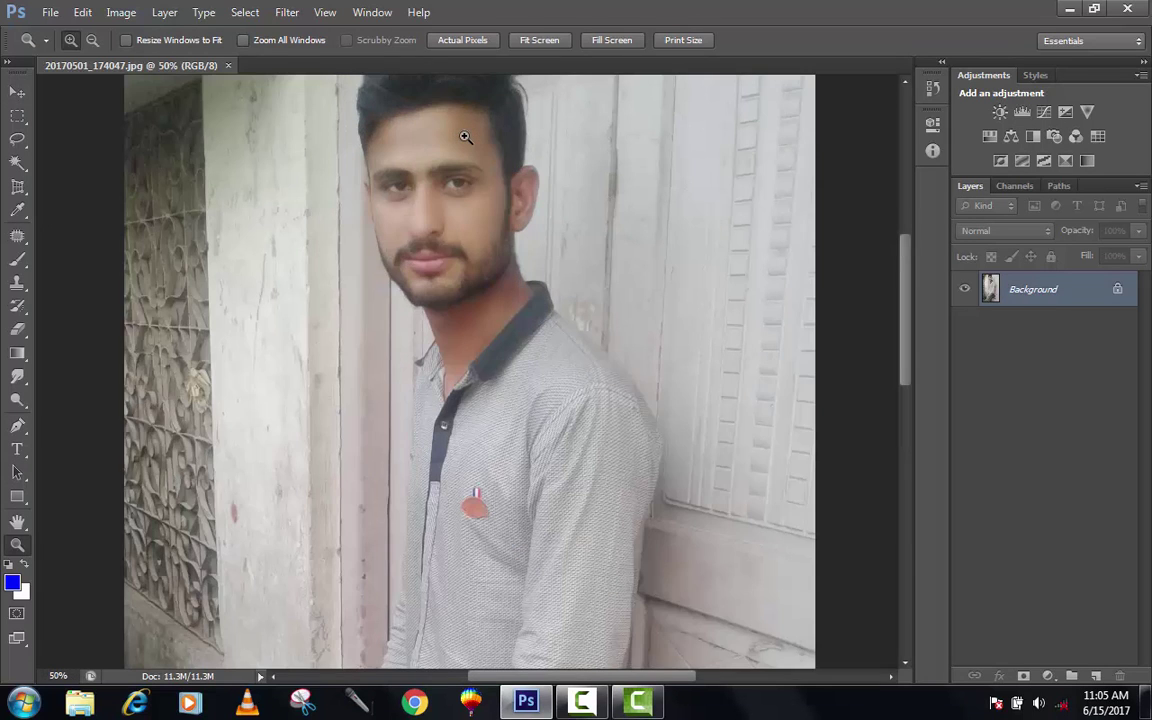
click(463, 134)
key(v)
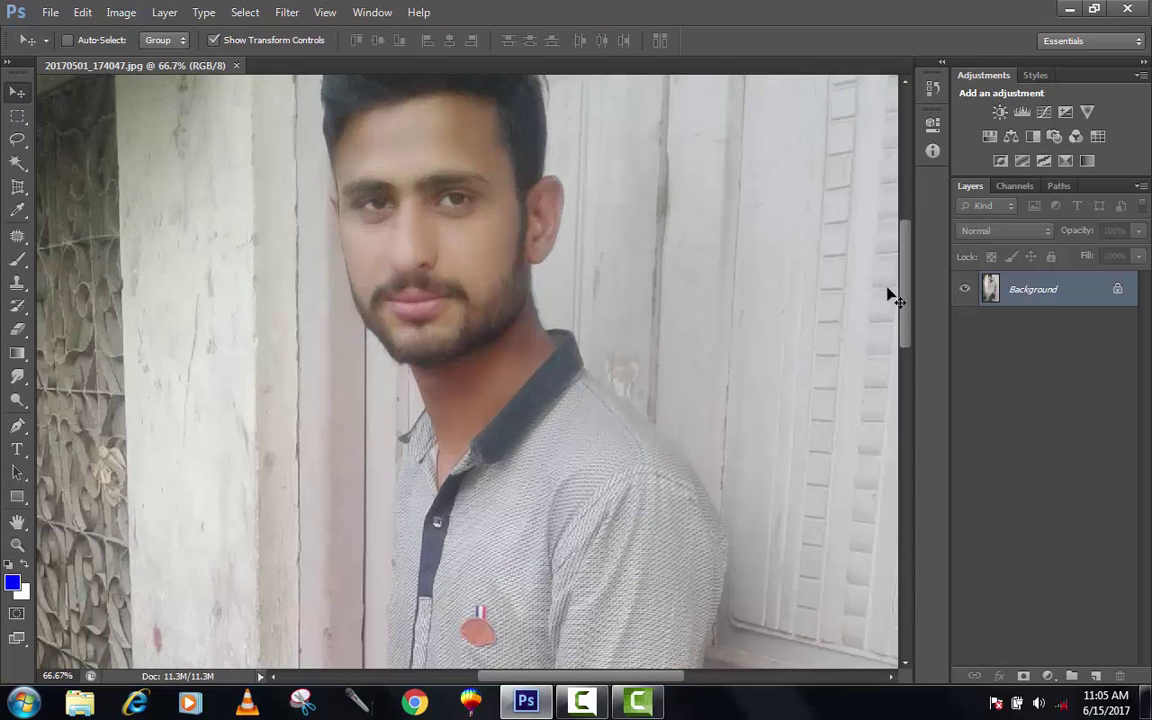
drag(908, 313, 908, 283)
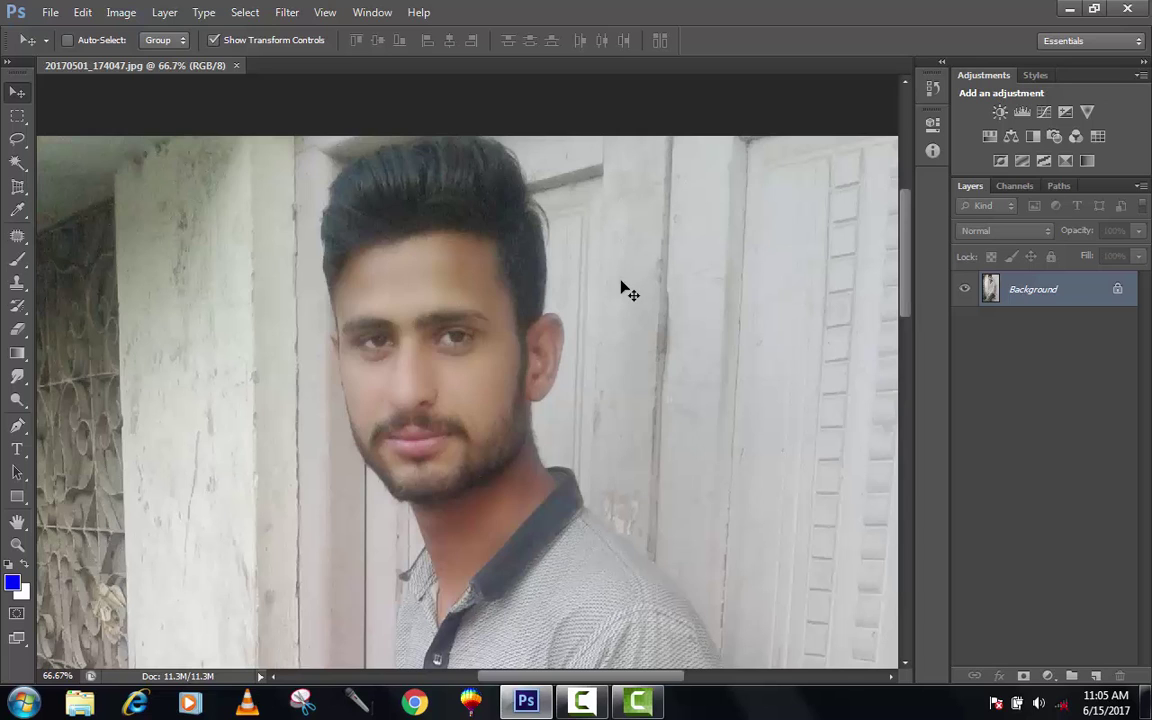
key(z)
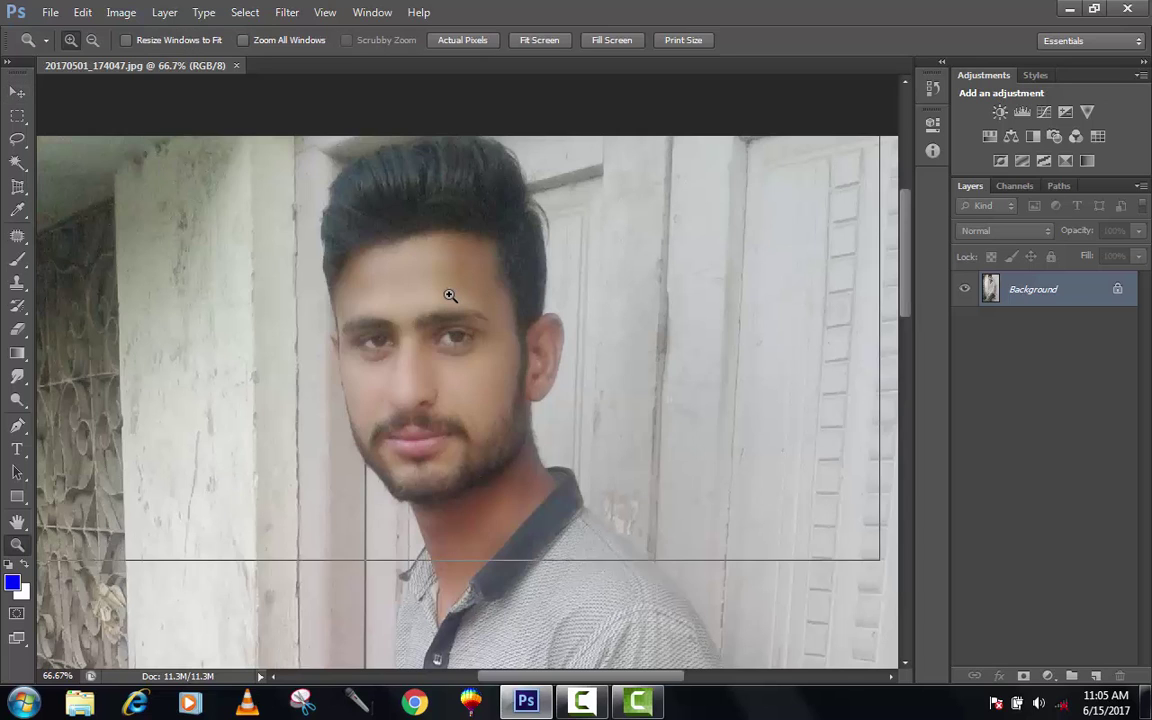
click(450, 296)
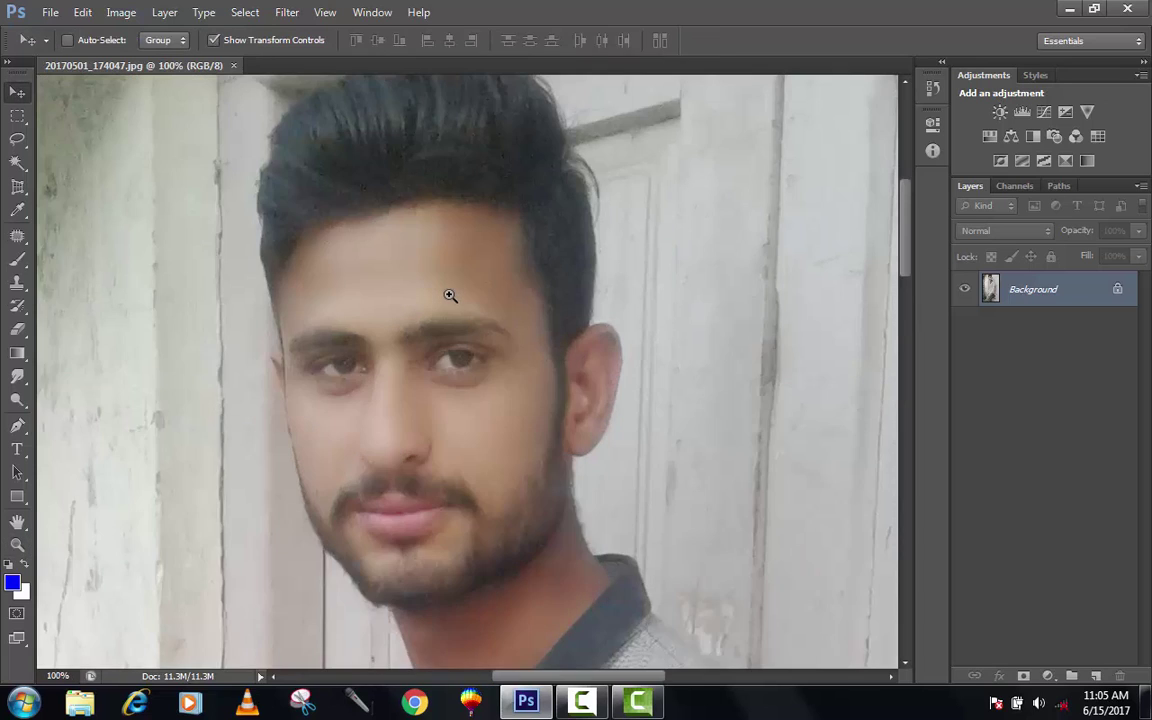
Select the Blur Tool from the Smudge tool flyout
click(18, 376)
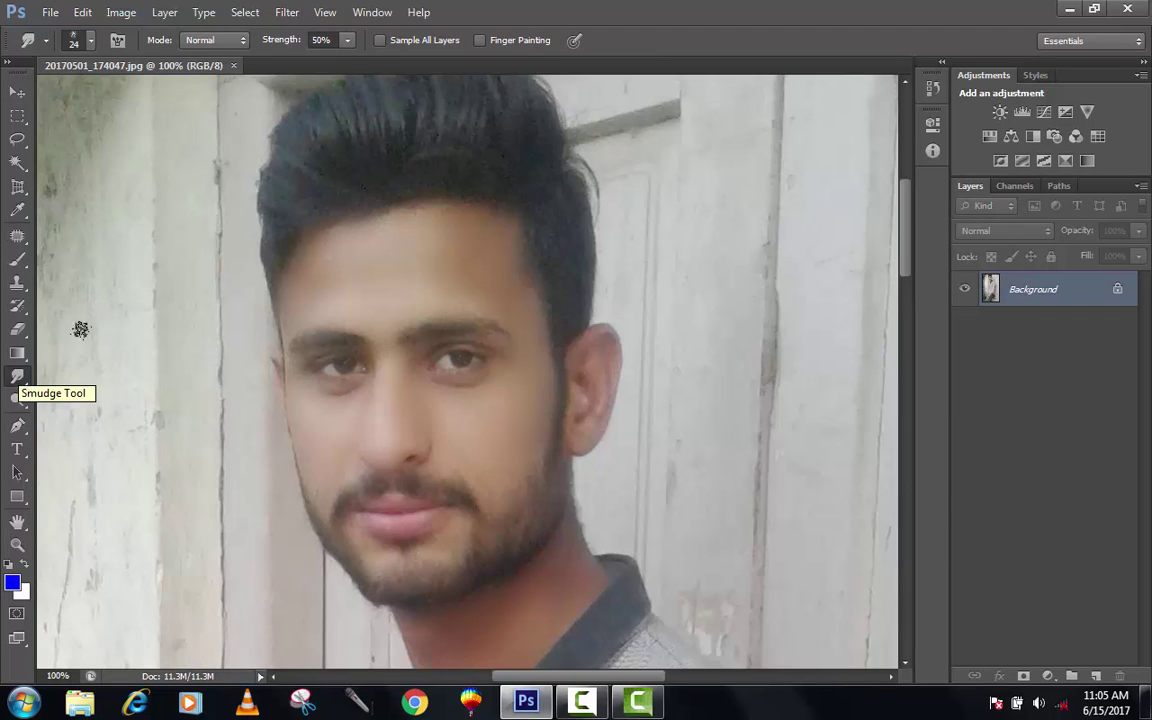
right_click(19, 380)
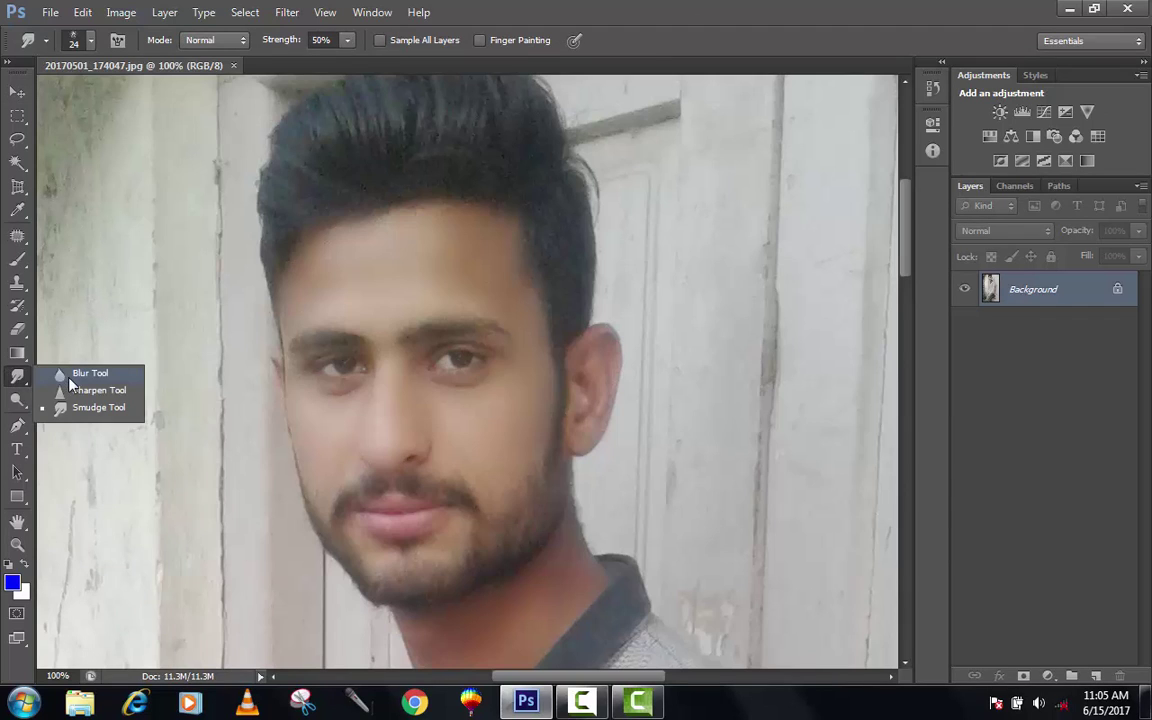
click(64, 373)
right_click(19, 378)
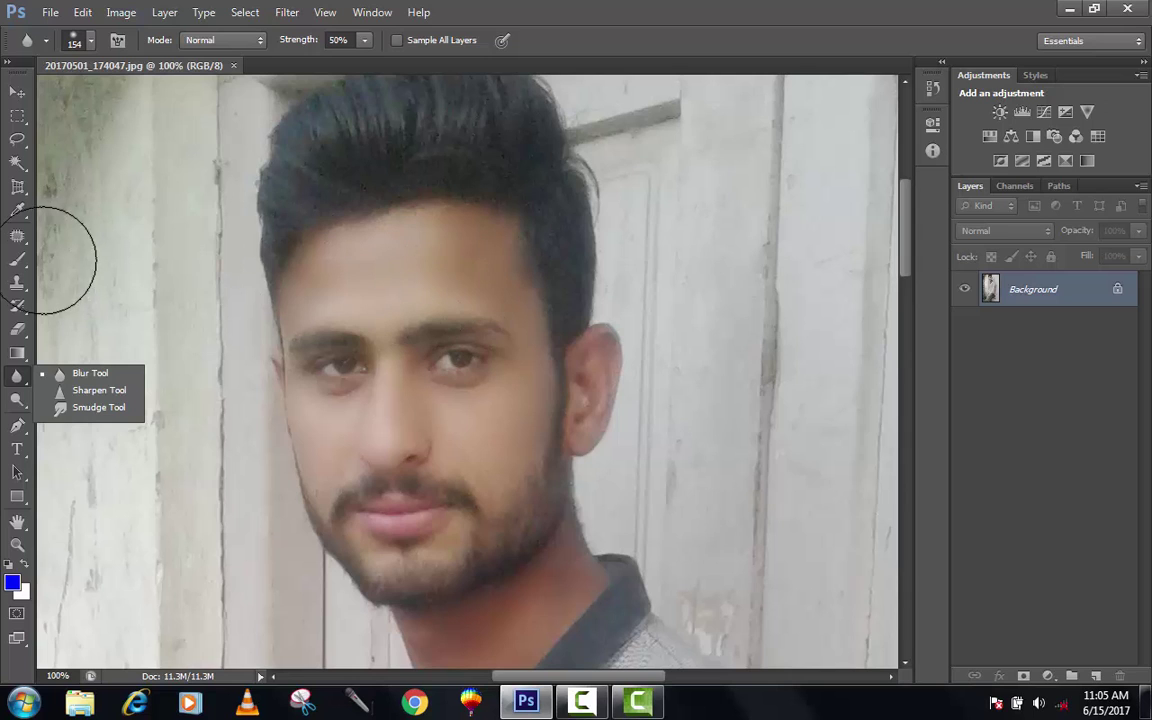
click(90, 373)
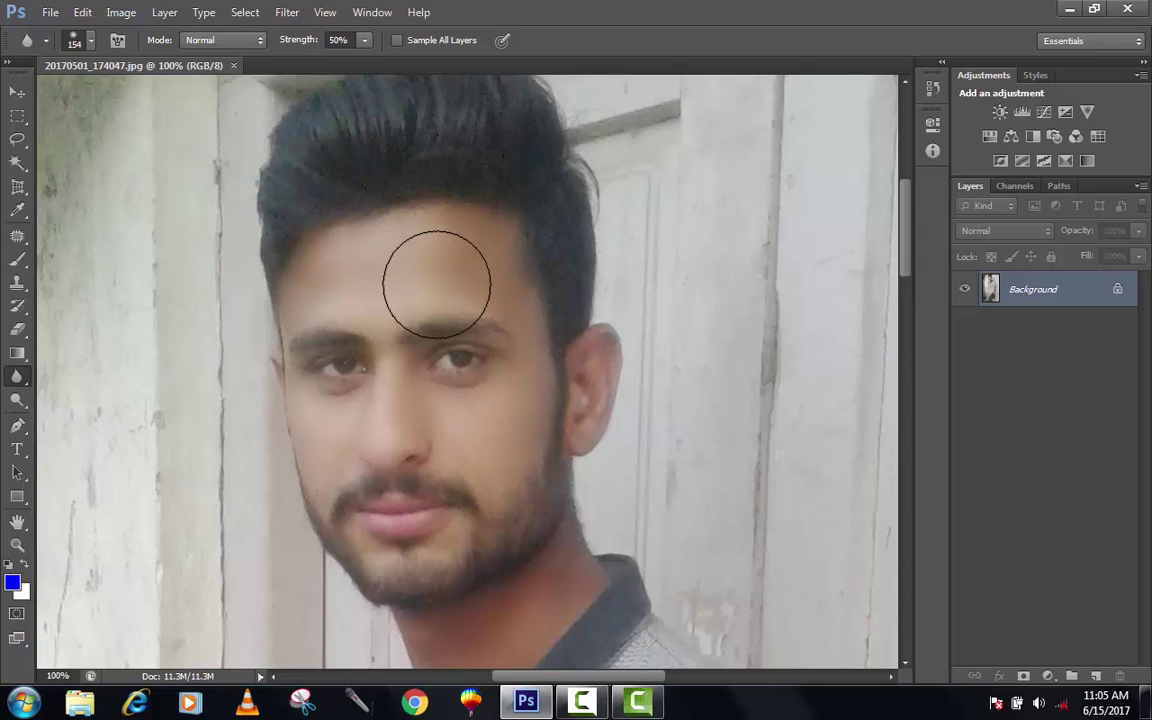
Blur the forehead above the right eye, the right hair edge and the face's left side
mouse_move(442, 406)
mouse_down()
mouse_move(463, 327)
mouse_move(434, 380)
mouse_move(463, 341)
mouse_move(450, 360)
mouse_move(437, 265)
mouse_move(450, 342)
mouse_move(502, 318)
mouse_up()
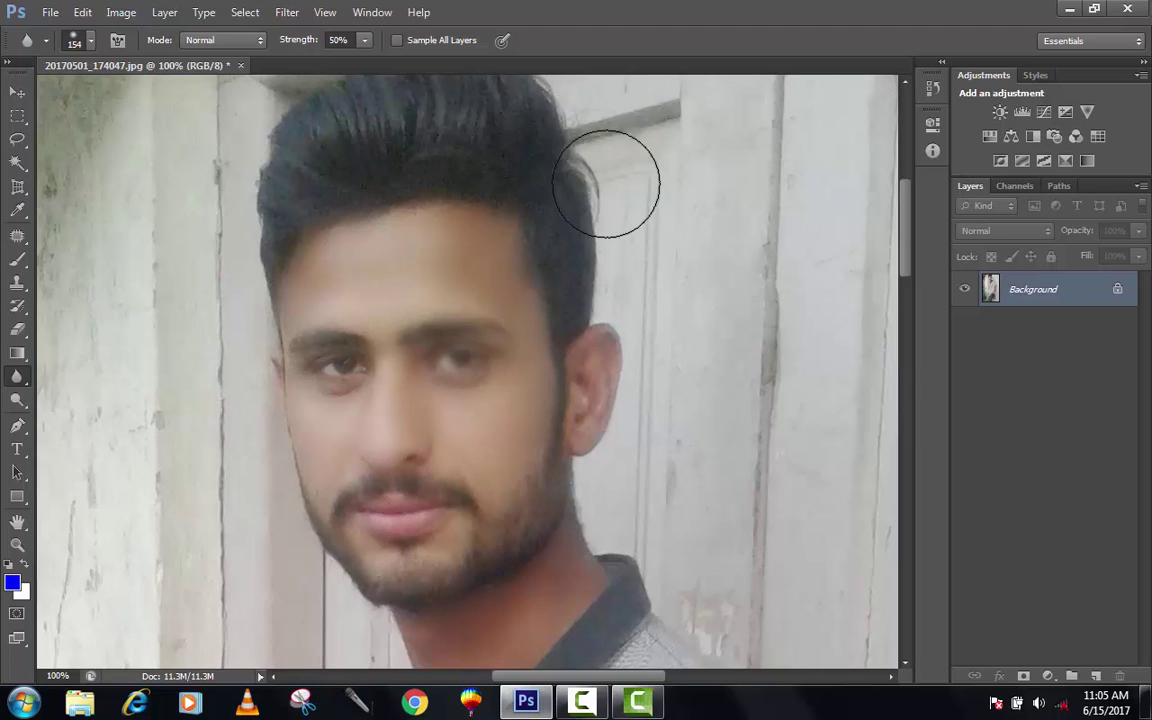
mouse_move(636, 143)
mouse_down()
mouse_move(630, 270)
mouse_move(633, 144)
mouse_move(625, 231)
mouse_move(634, 284)
mouse_move(645, 200)
mouse_move(643, 226)
mouse_move(594, 548)
mouse_move(584, 501)
mouse_move(591, 571)
mouse_move(686, 617)
mouse_up()
mouse_move(291, 411)
mouse_down()
mouse_move(231, 301)
mouse_move(247, 455)
mouse_move(280, 586)
mouse_move(234, 380)
mouse_move(279, 434)
mouse_up()
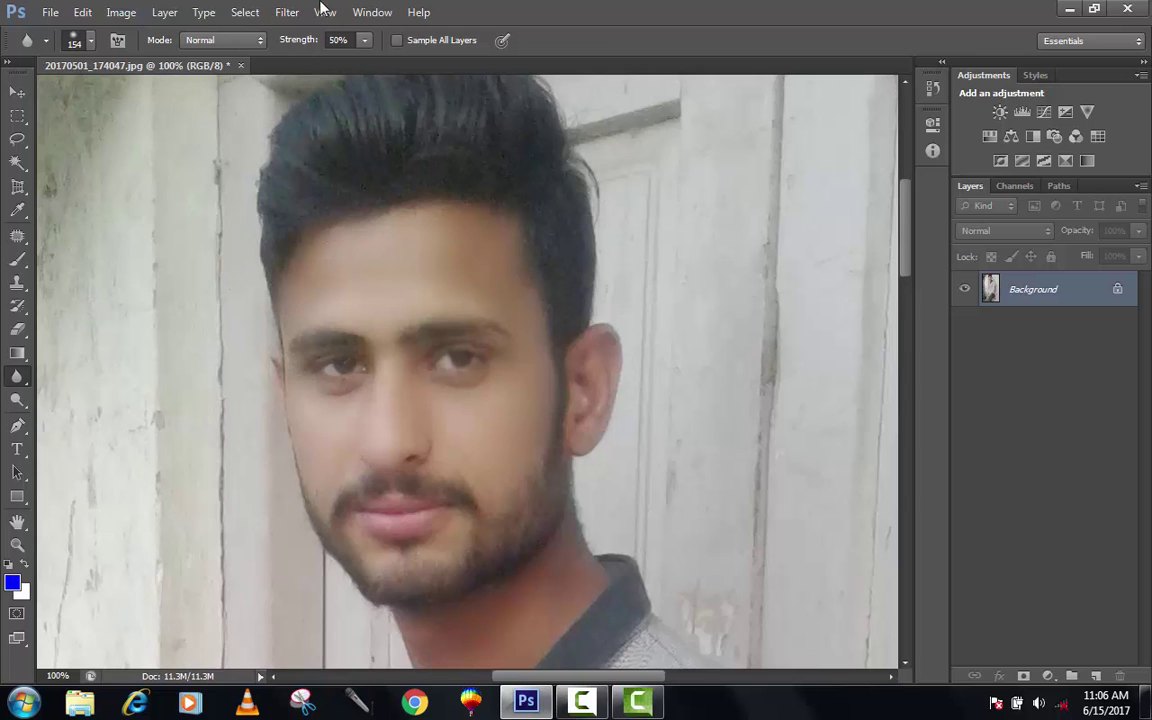
Switch from Blur through Sharpen to the Smudge Tool in the toolbar flyout
right_click(22, 380)
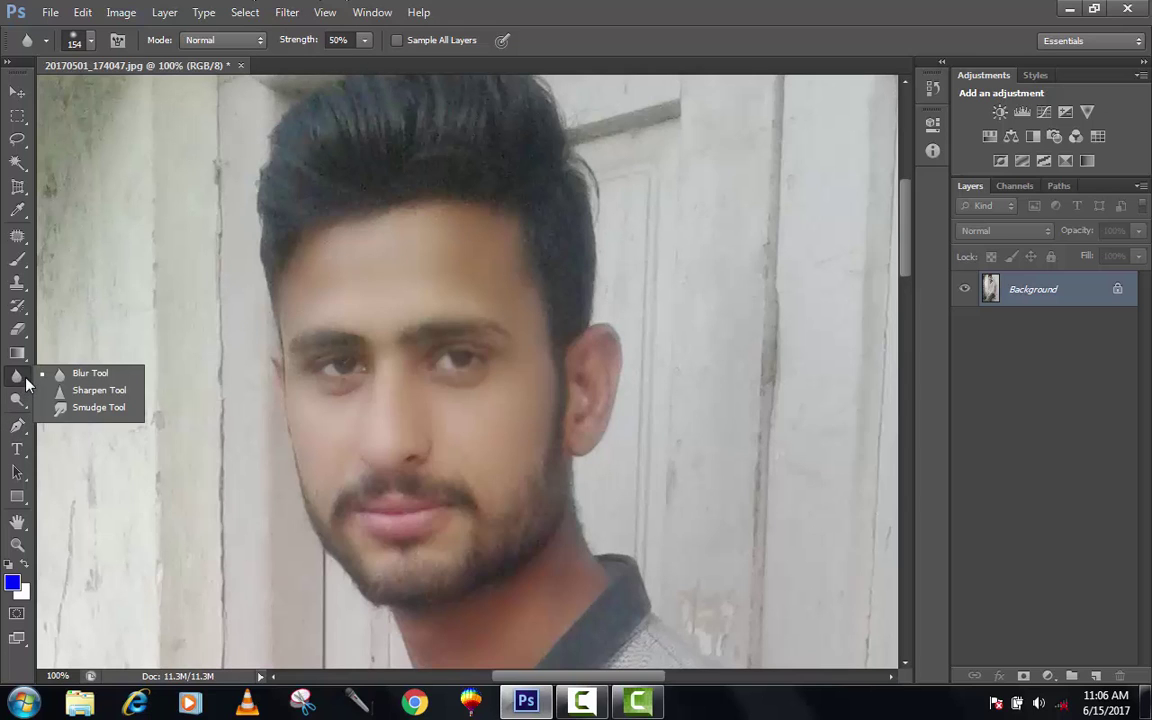
click(120, 393)
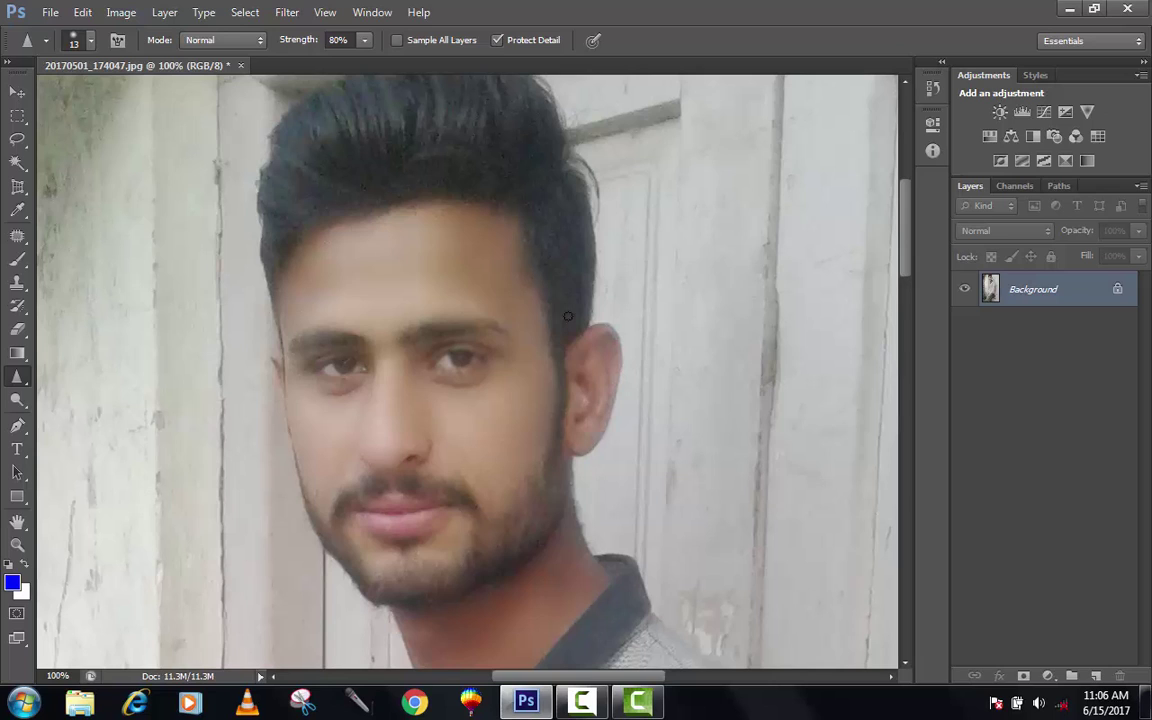
right_click(17, 376)
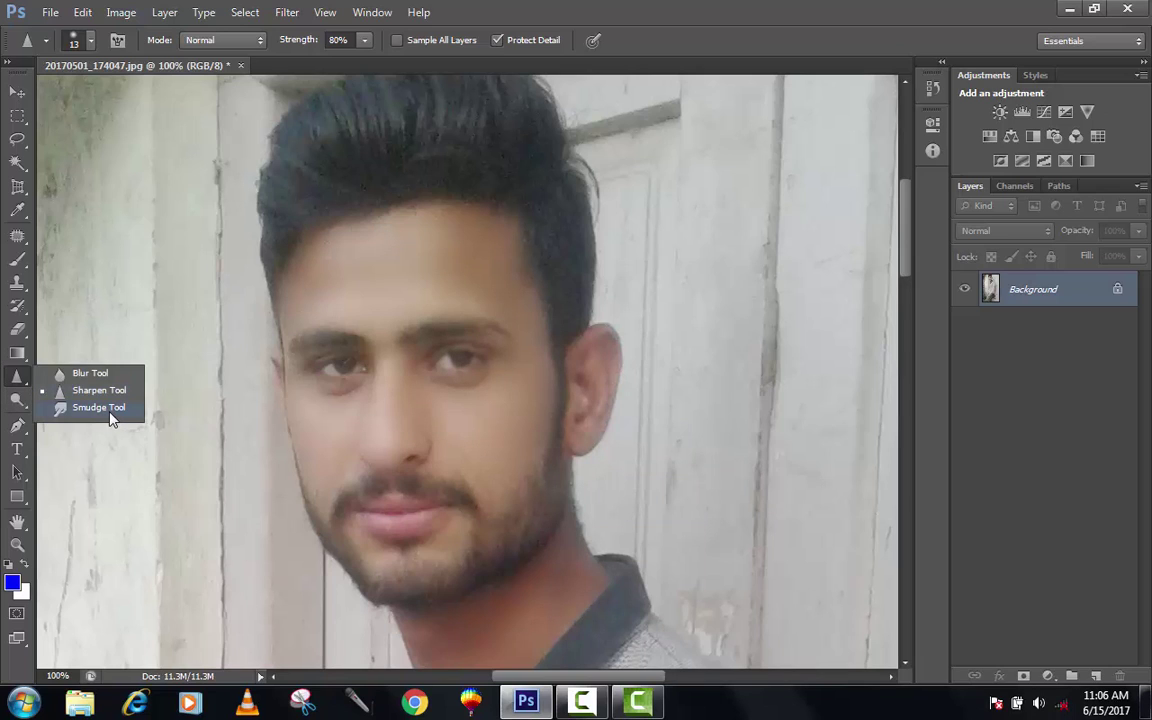
click(110, 417)
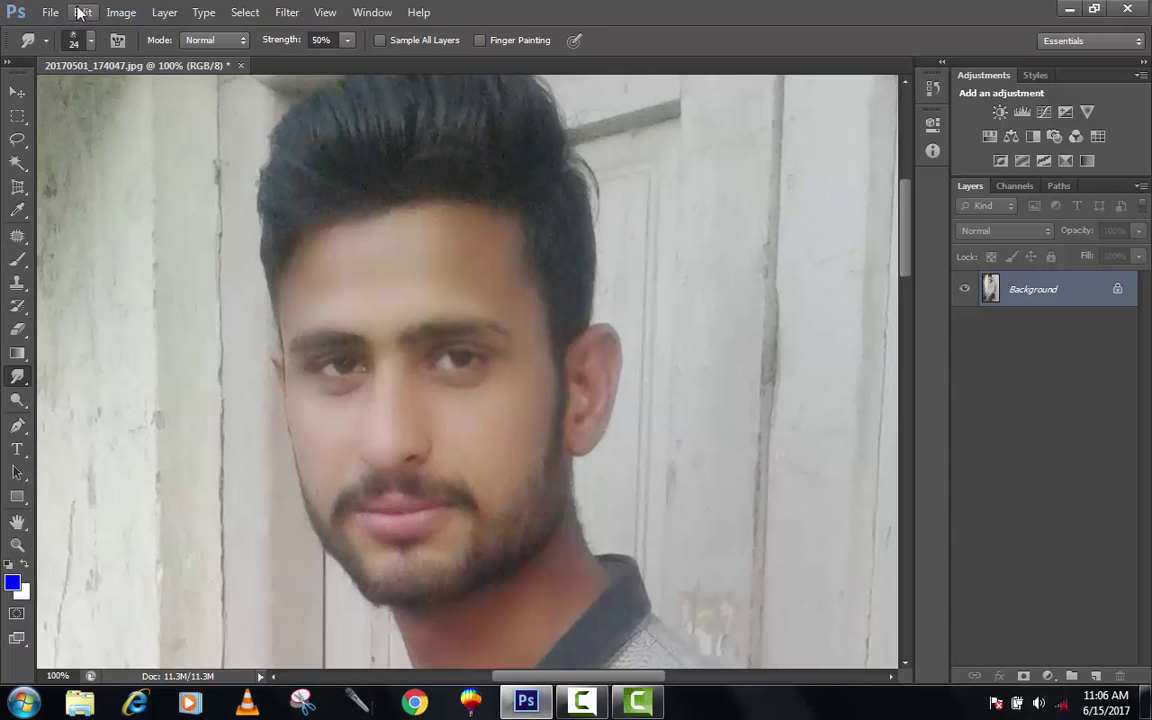
Choose the soft round brush preset and set its size to 56 px
click(76, 40)
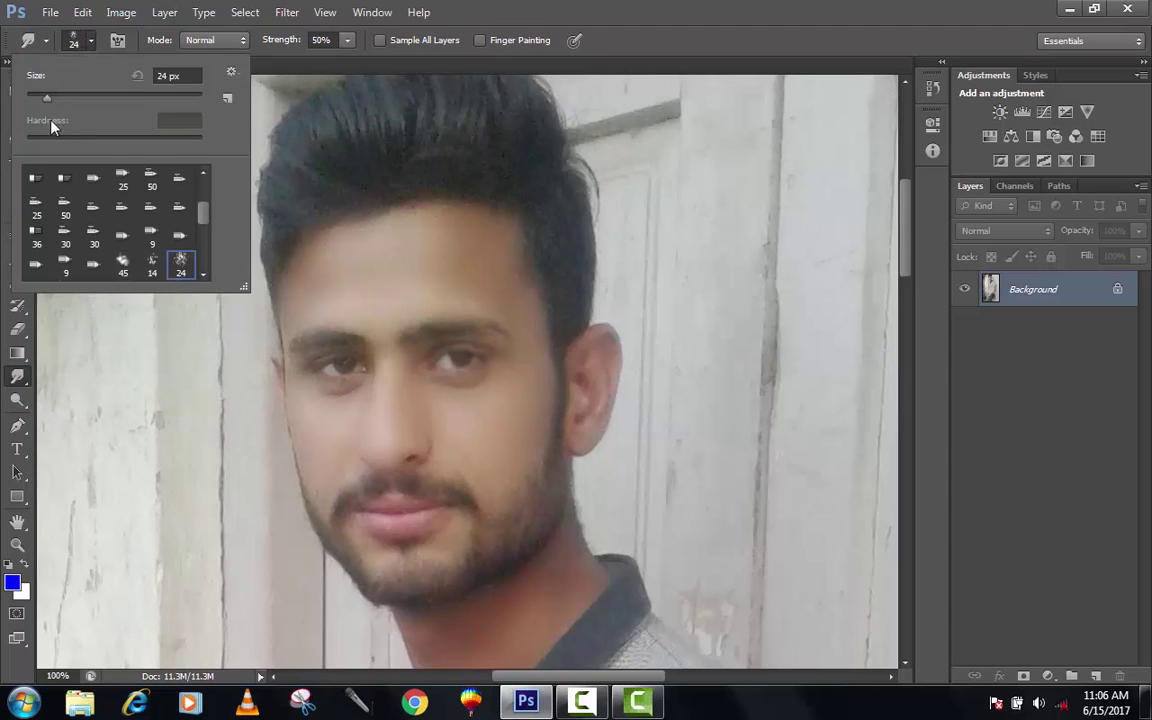
click(203, 174)
click(203, 176)
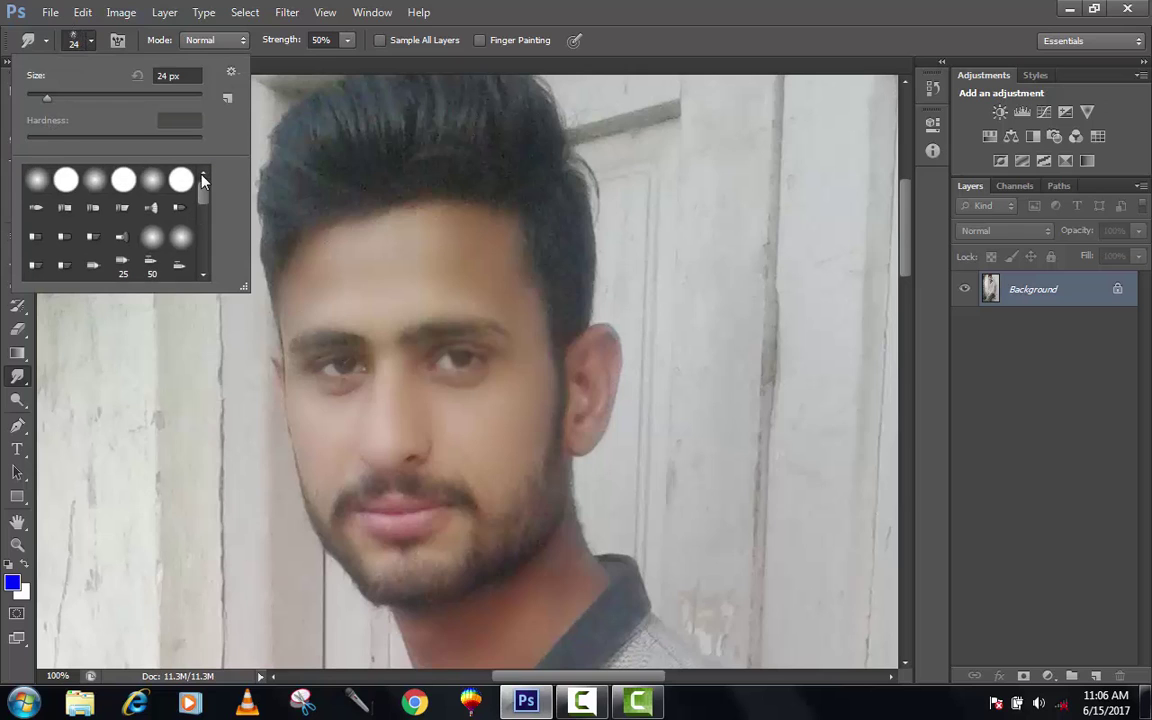
click(38, 181)
click(317, 162)
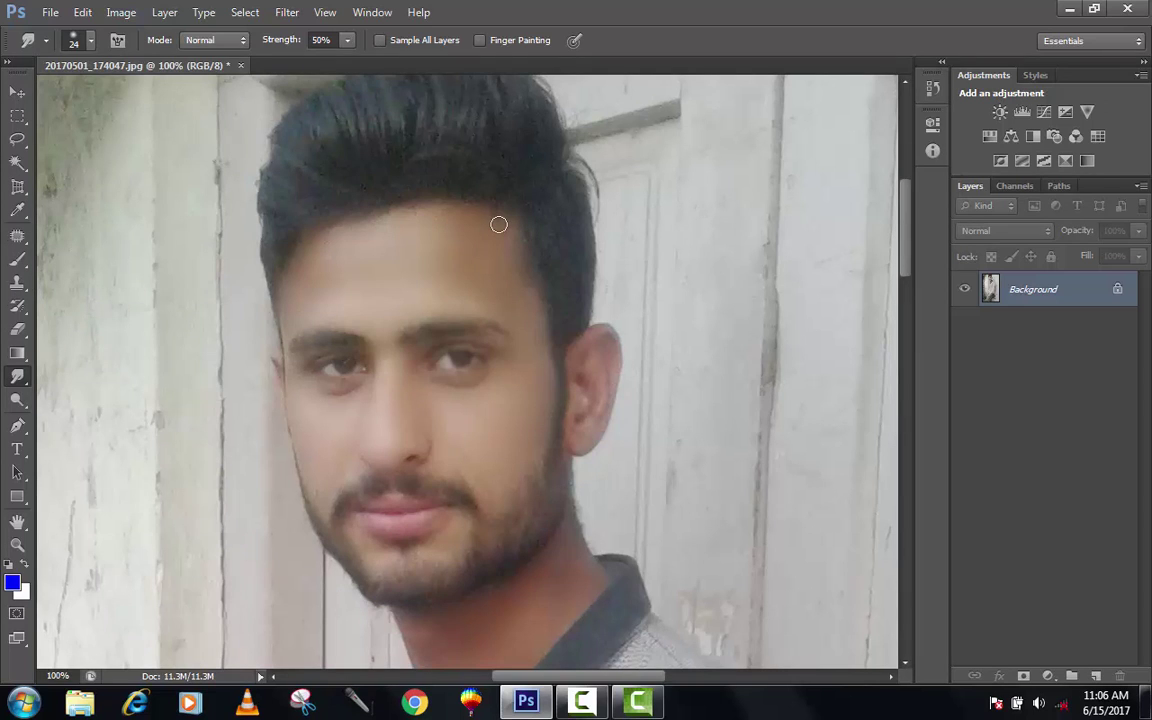
click(90, 42)
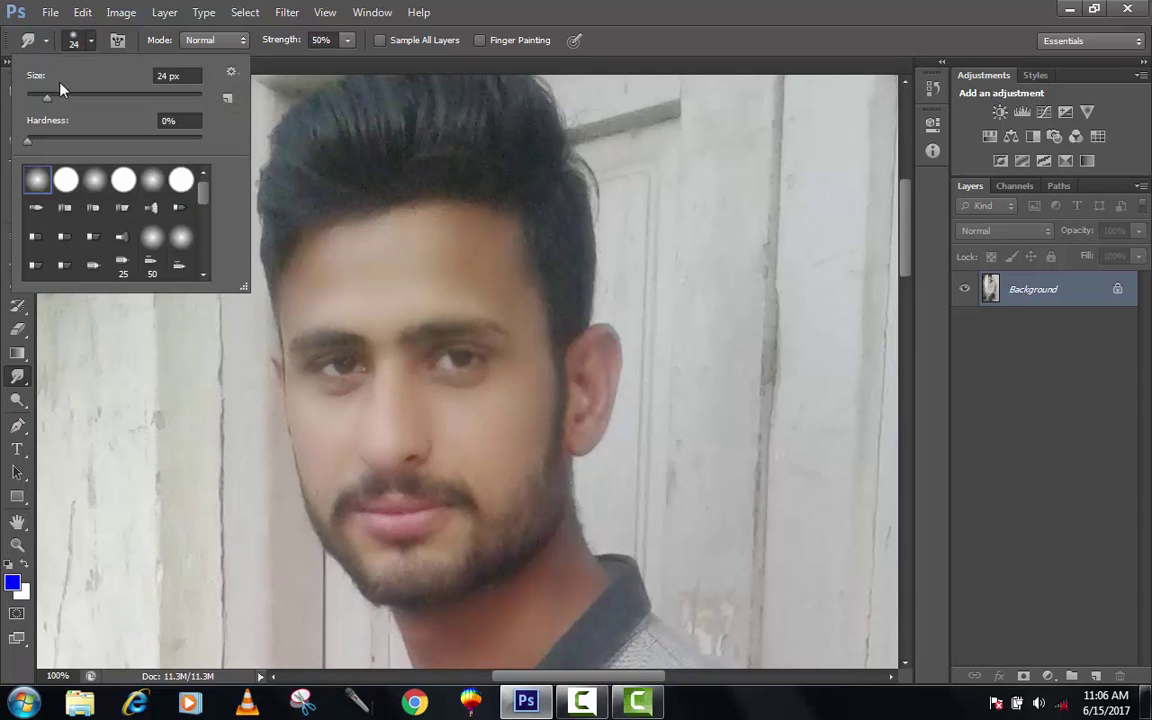
drag(44, 98, 76, 98)
click(345, 215)
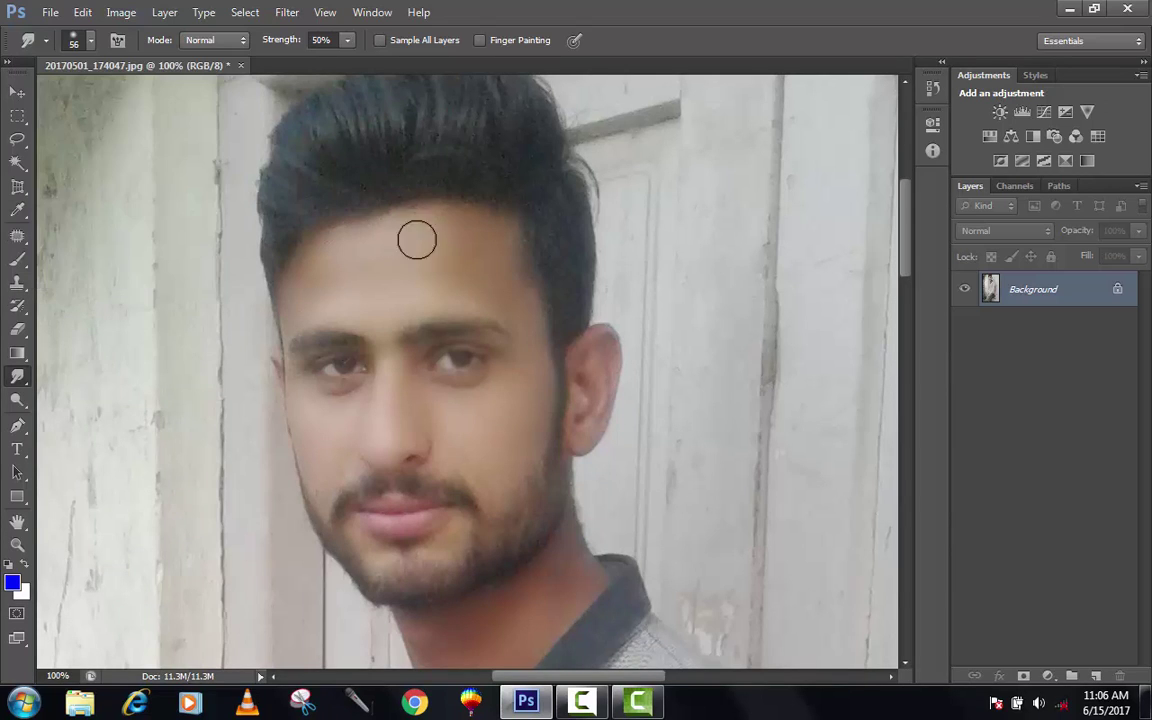
Smudge the hairline and jaw edge, then undo the last two forehead strokes
drag(389, 227, 508, 281)
drag(535, 481, 548, 434)
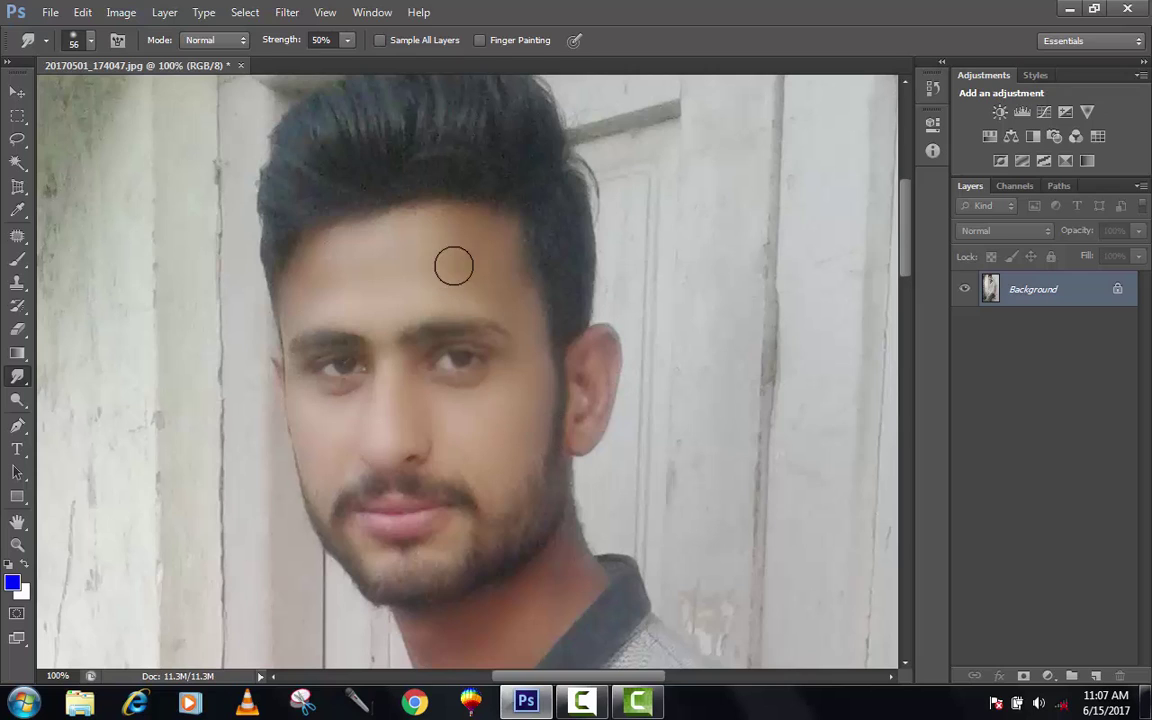
mouse_move(452, 265)
mouse_down()
mouse_move(480, 249)
mouse_move(512, 301)
mouse_move(476, 239)
mouse_move(386, 206)
mouse_move(472, 242)
mouse_move(432, 249)
mouse_move(427, 265)
mouse_move(418, 241)
mouse_move(429, 226)
mouse_move(494, 237)
mouse_move(476, 224)
mouse_move(491, 237)
mouse_move(493, 223)
mouse_move(465, 211)
mouse_move(447, 219)
mouse_move(406, 203)
mouse_move(427, 216)
mouse_move(352, 216)
mouse_move(373, 221)
mouse_move(332, 234)
mouse_move(422, 206)
mouse_move(339, 231)
mouse_move(306, 260)
mouse_move(309, 278)
mouse_move(365, 231)
mouse_move(345, 240)
mouse_move(325, 310)
mouse_move(404, 224)
mouse_move(430, 215)
mouse_move(399, 211)
mouse_move(422, 212)
mouse_move(452, 239)
mouse_move(417, 226)
mouse_move(481, 280)
mouse_up()
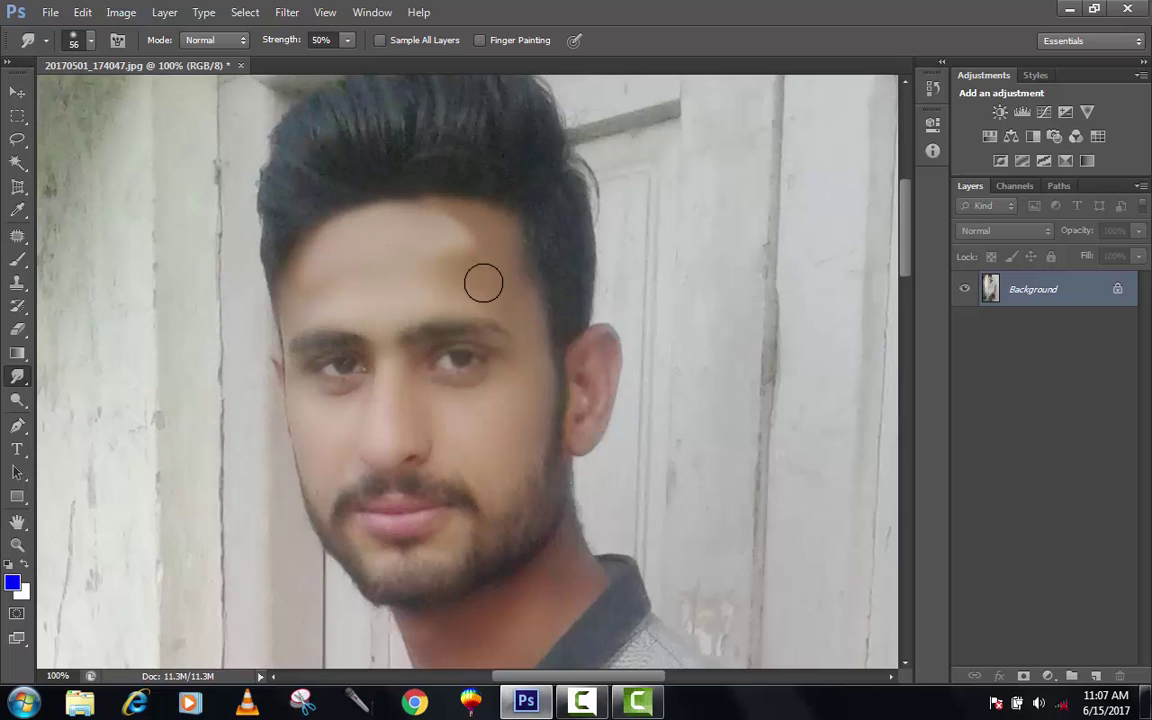
drag(573, 278, 437, 219)
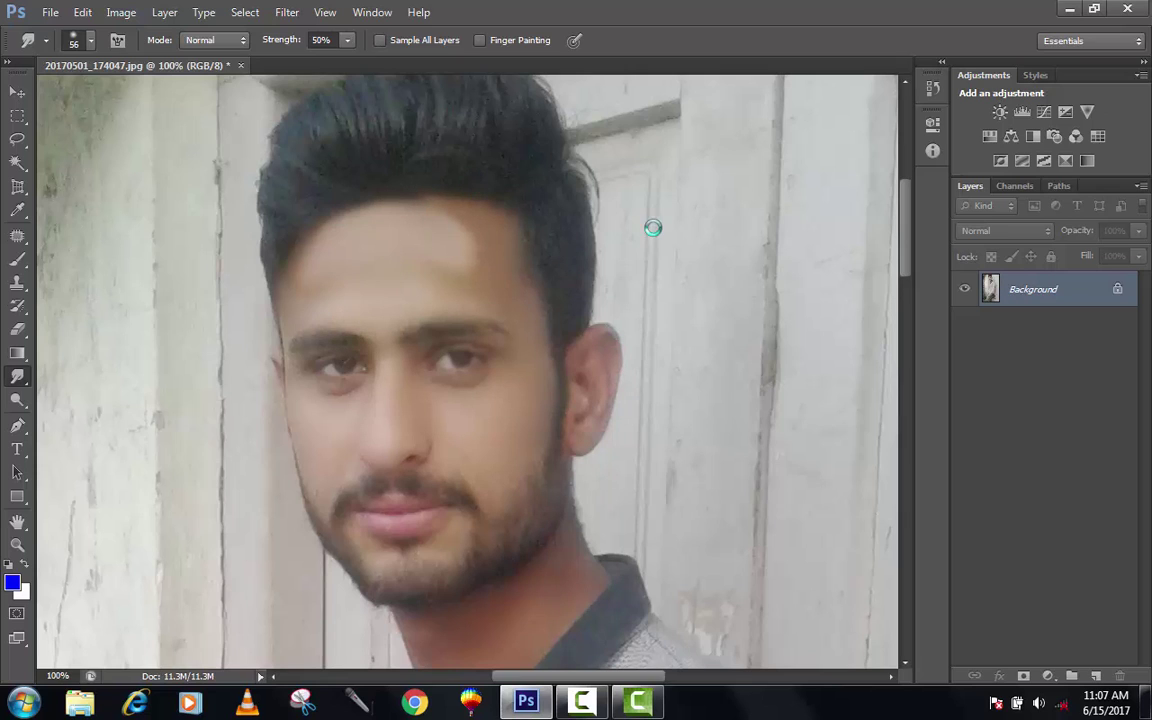
key(ctrl+alt+z)
key(ctrl+alt+z)
key(ctrl+alt+z)
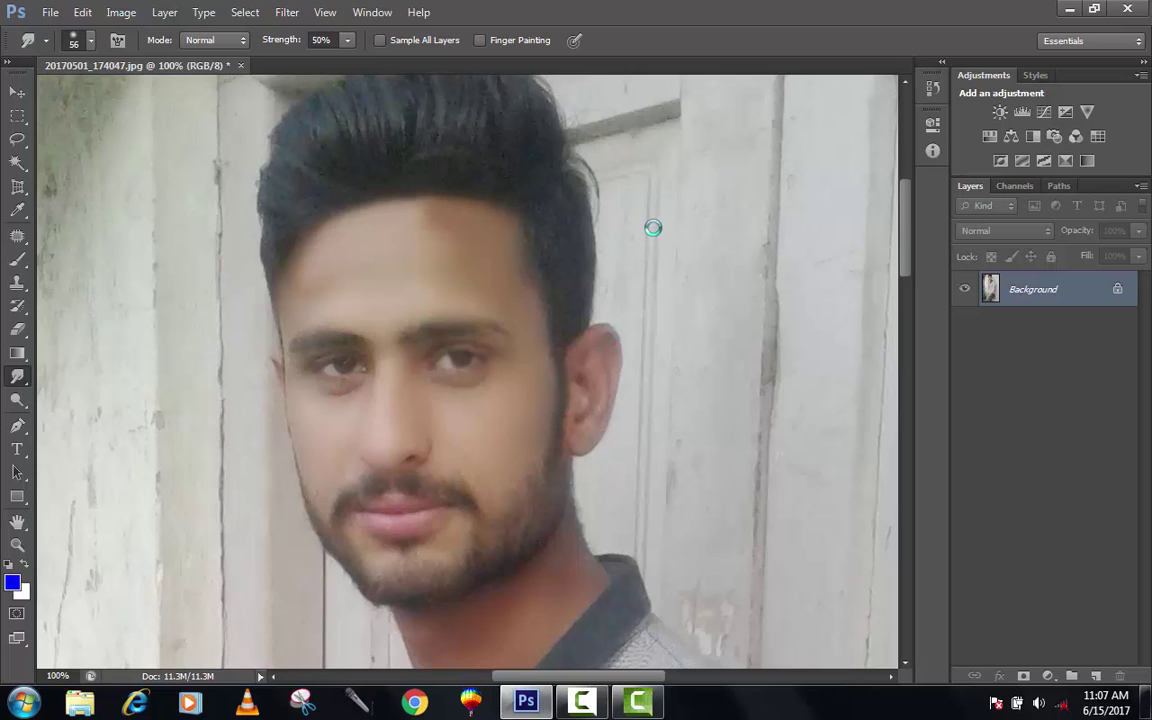
key(ctrl+alt+z)
key(ctrl+alt+z)
key(ctrl+alt+z)
key(ctrl+alt+z)
key(ctrl+alt+z)
key(ctrl+alt+z)
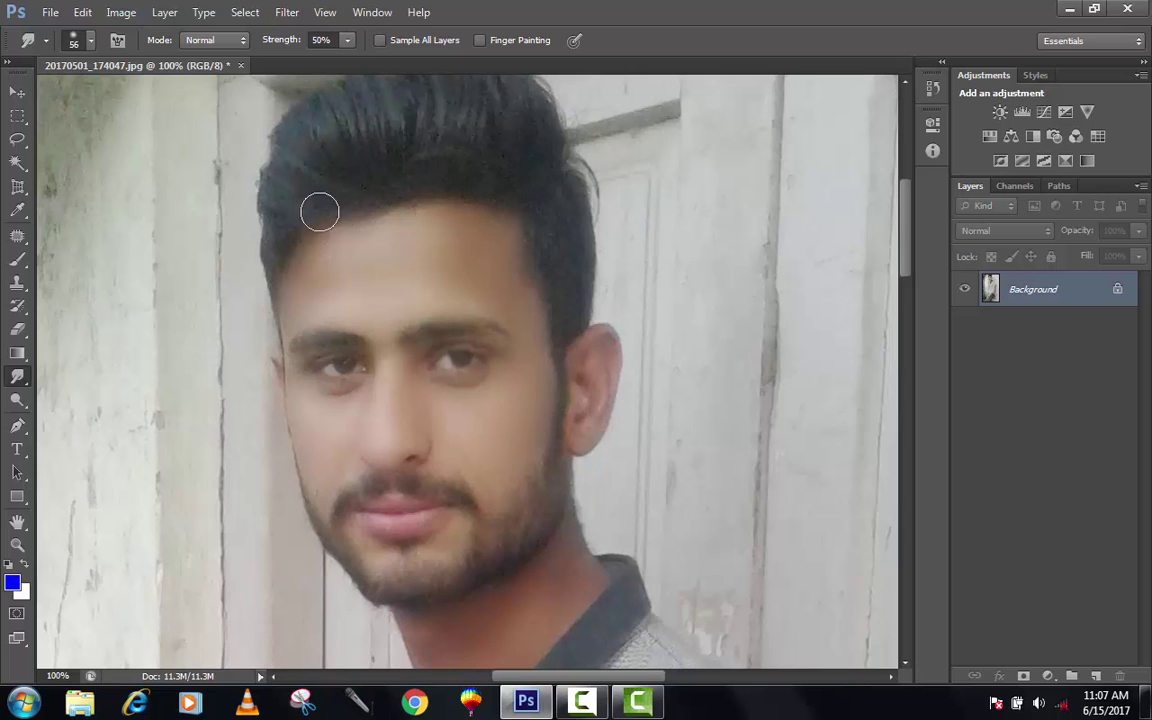
Choose the 24 px scattered brush preset and resize it to 64 px
scroll(910, 242, up, 2)
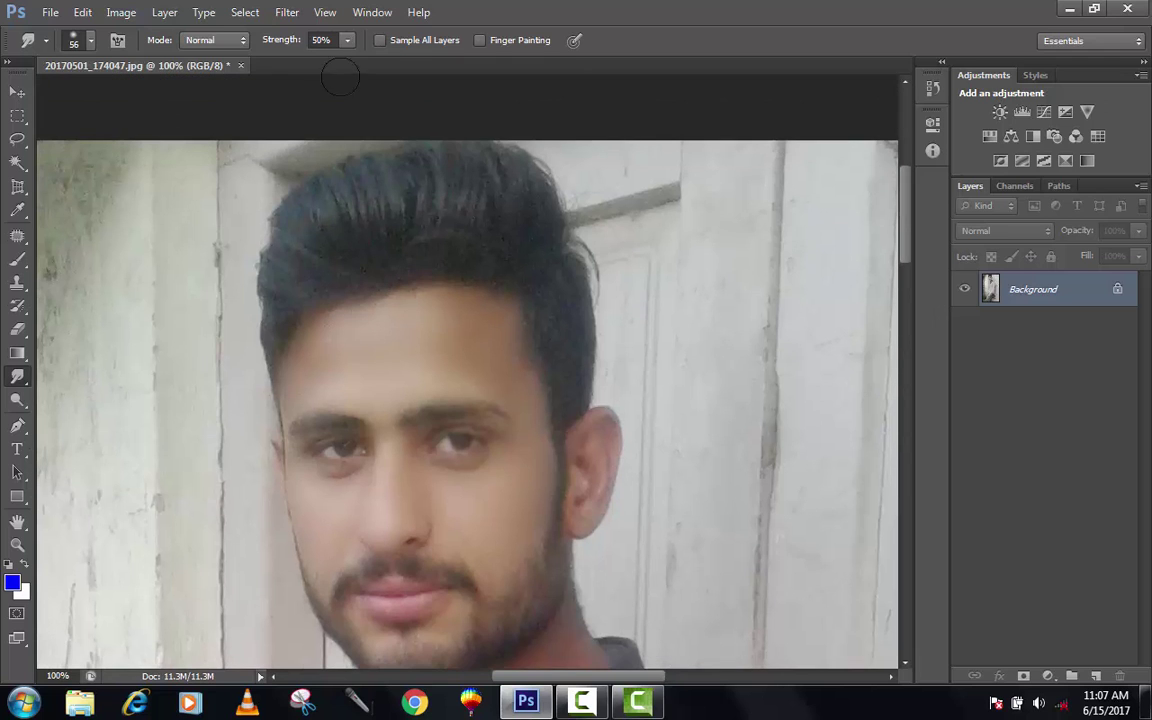
click(90, 41)
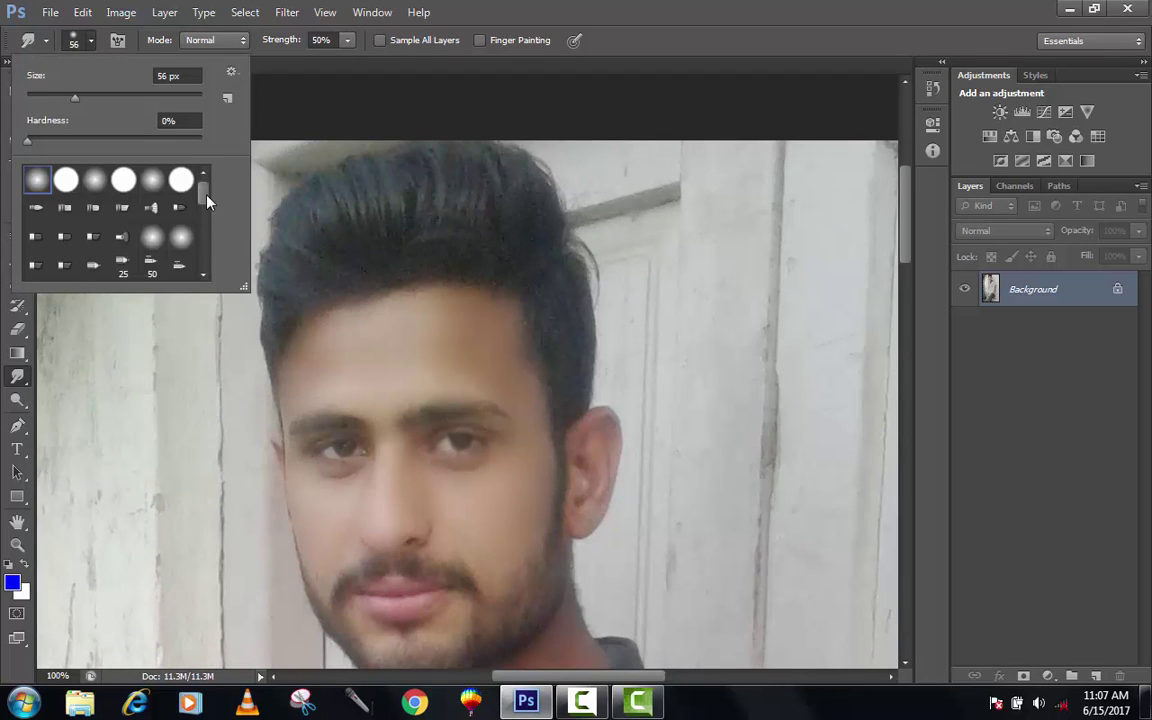
scroll(185, 180, down, 3)
scroll(185, 205, down, 3)
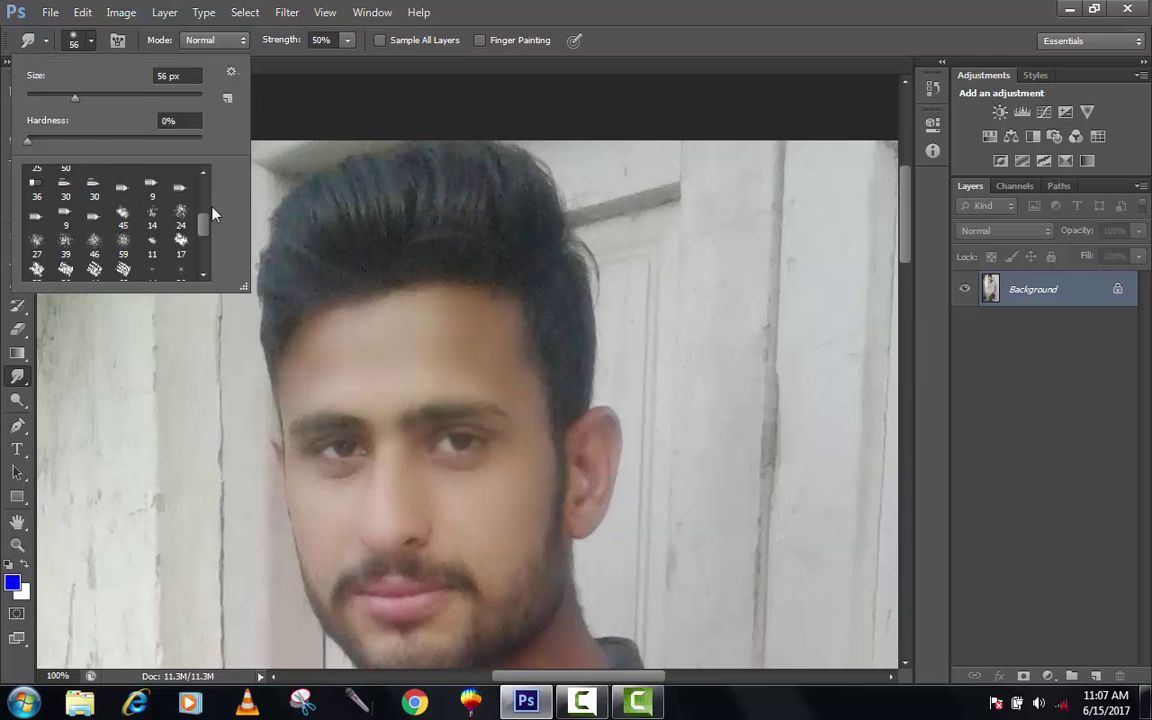
click(182, 215)
click(307, 150)
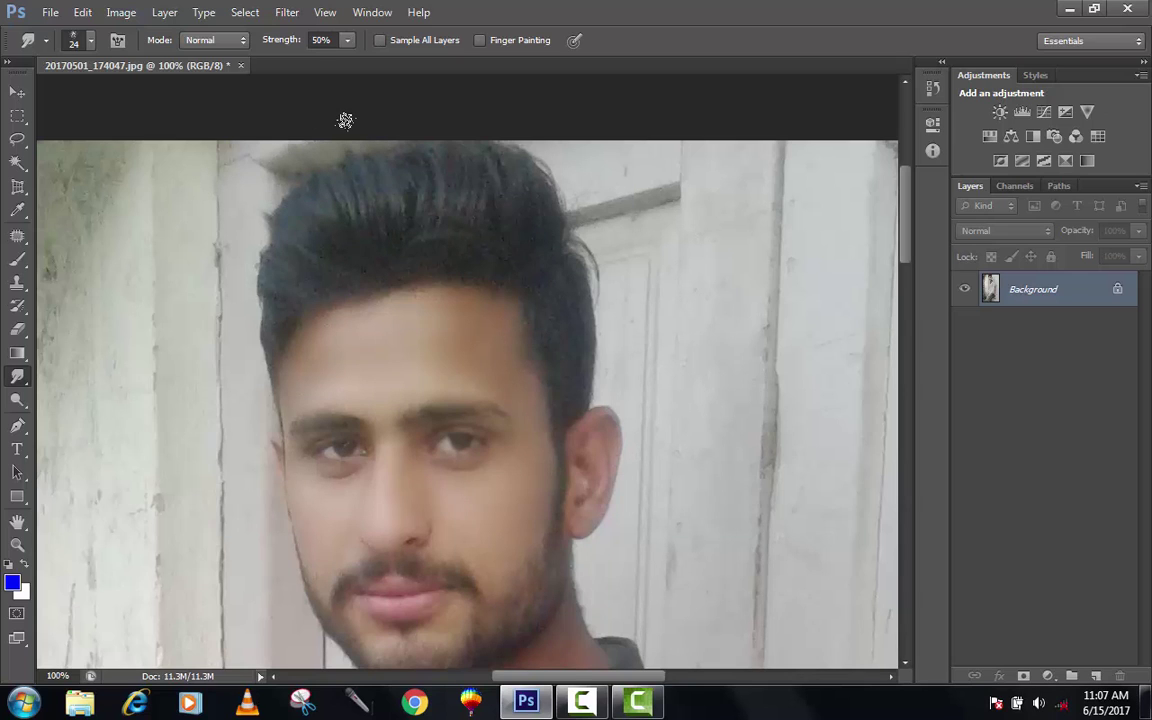
click(92, 40)
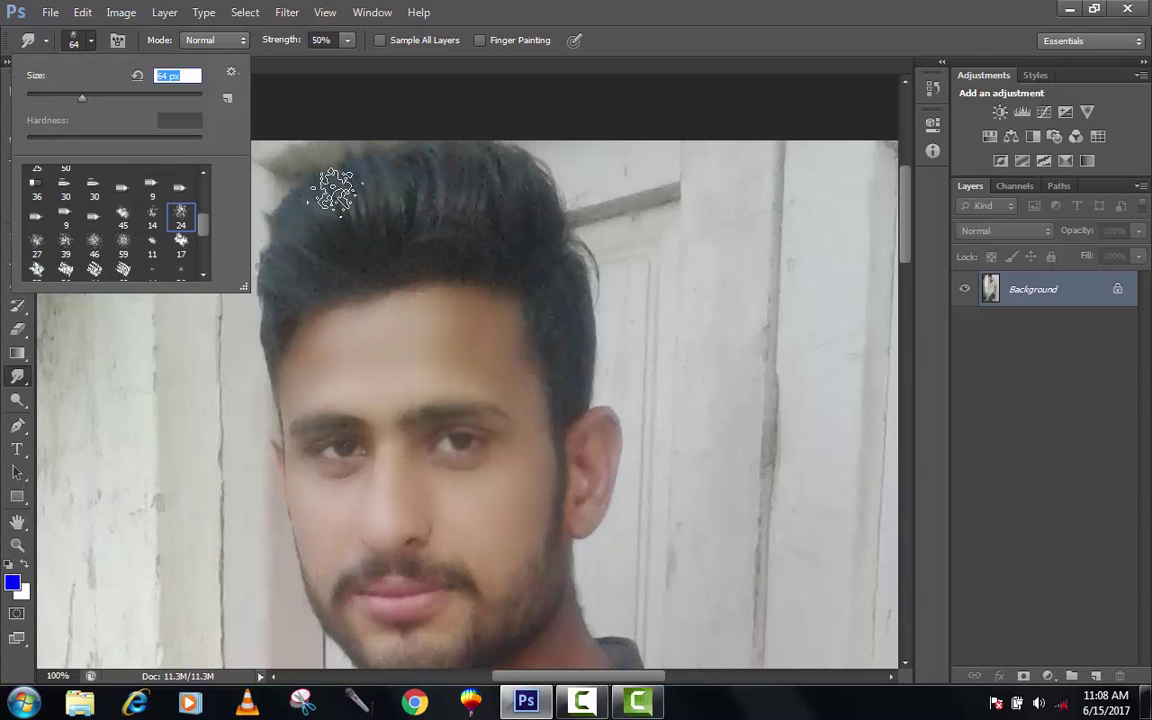
click(290, 160)
Smudge the top and left of the hair upward into spiky strands reaching the top edge
drag(300, 168, 222, 88)
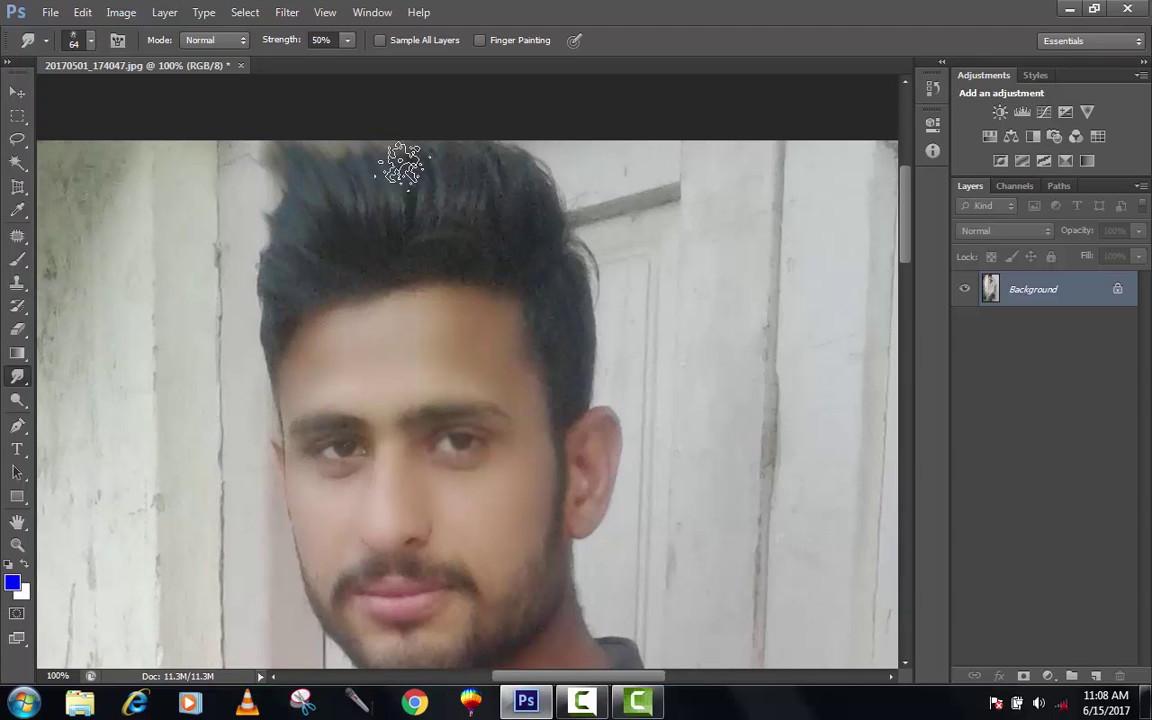
drag(399, 167, 309, 77)
drag(320, 186, 270, 77)
drag(312, 235, 240, 158)
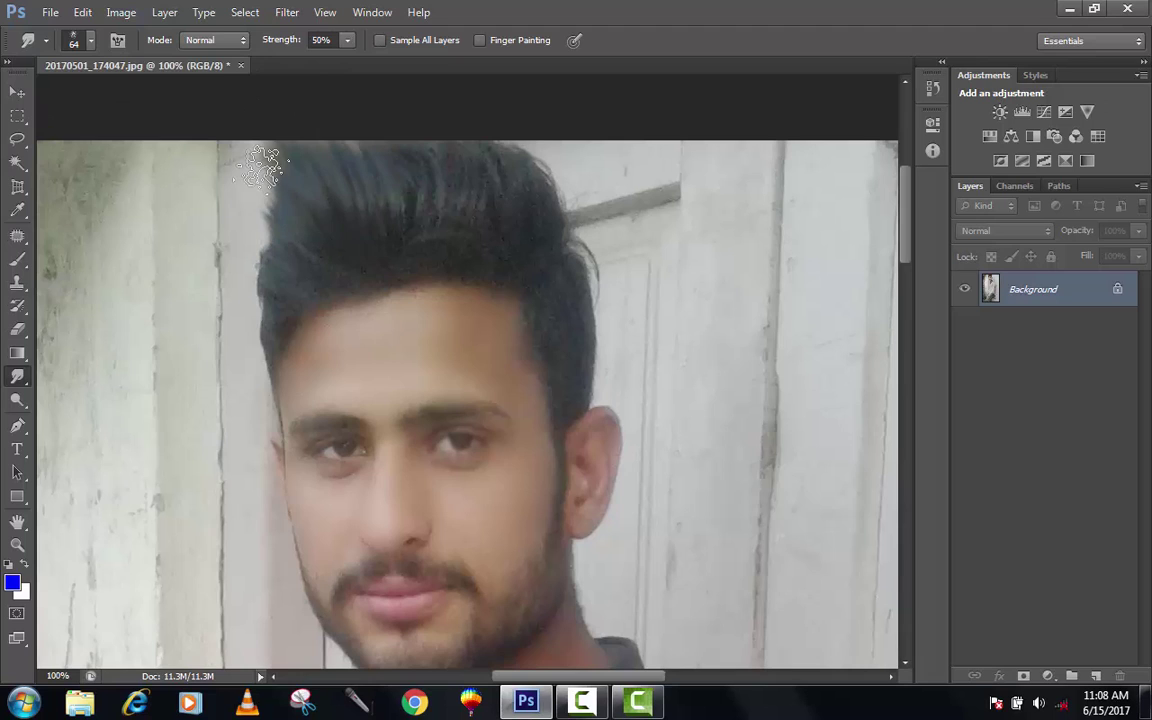
drag(336, 239, 204, 135)
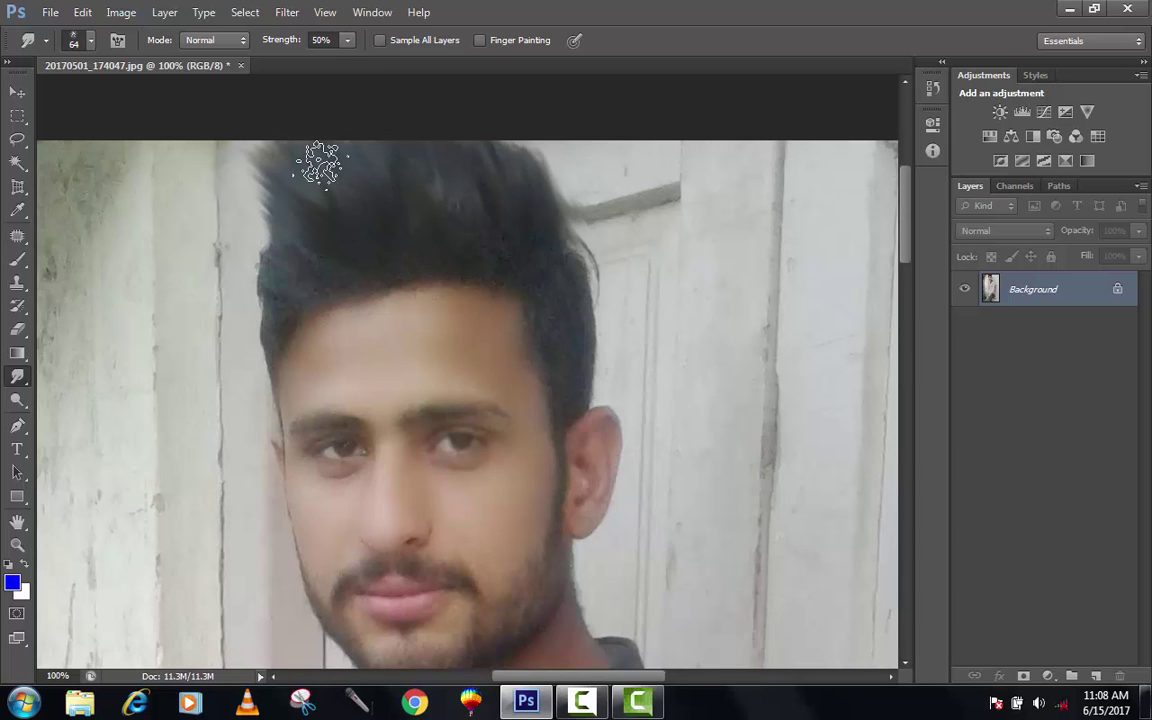
mouse_move(215, 145)
mouse_down()
mouse_move(268, 225)
mouse_move(200, 155)
mouse_up()
mouse_move(242, 237)
mouse_down()
mouse_move(268, 240)
mouse_move(240, 226)
mouse_move(255, 265)
mouse_move(220, 193)
mouse_up()
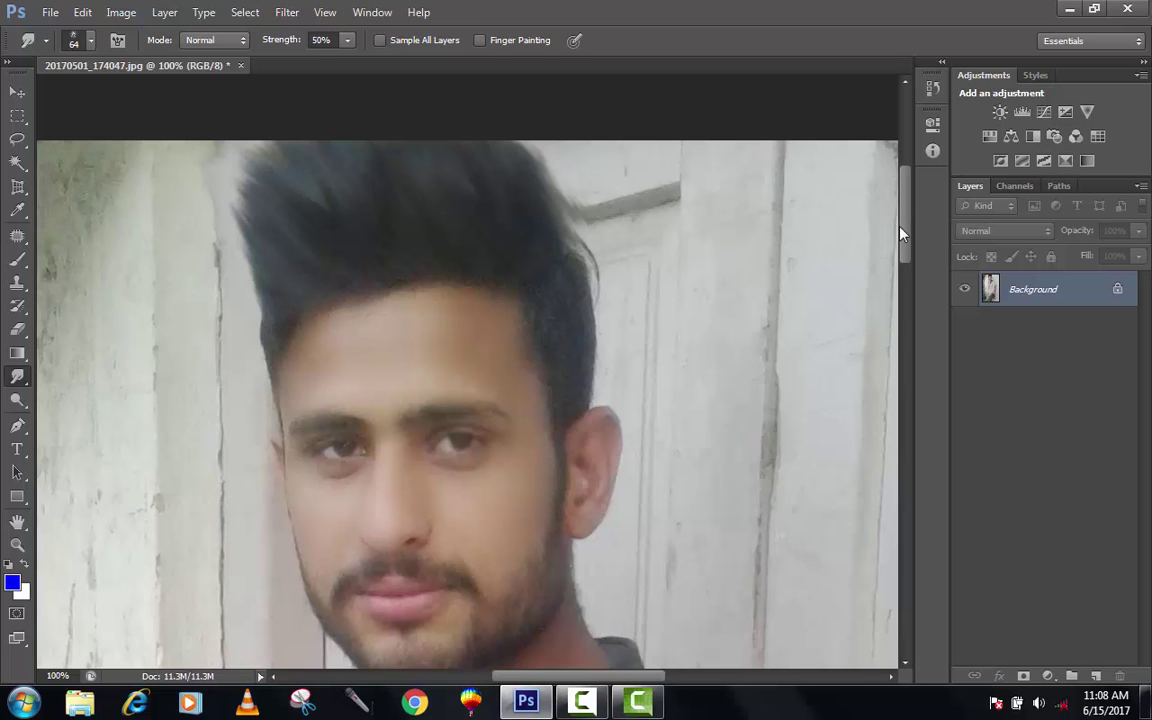
Zoom out to 25% to view the full-length portrait
key(z)
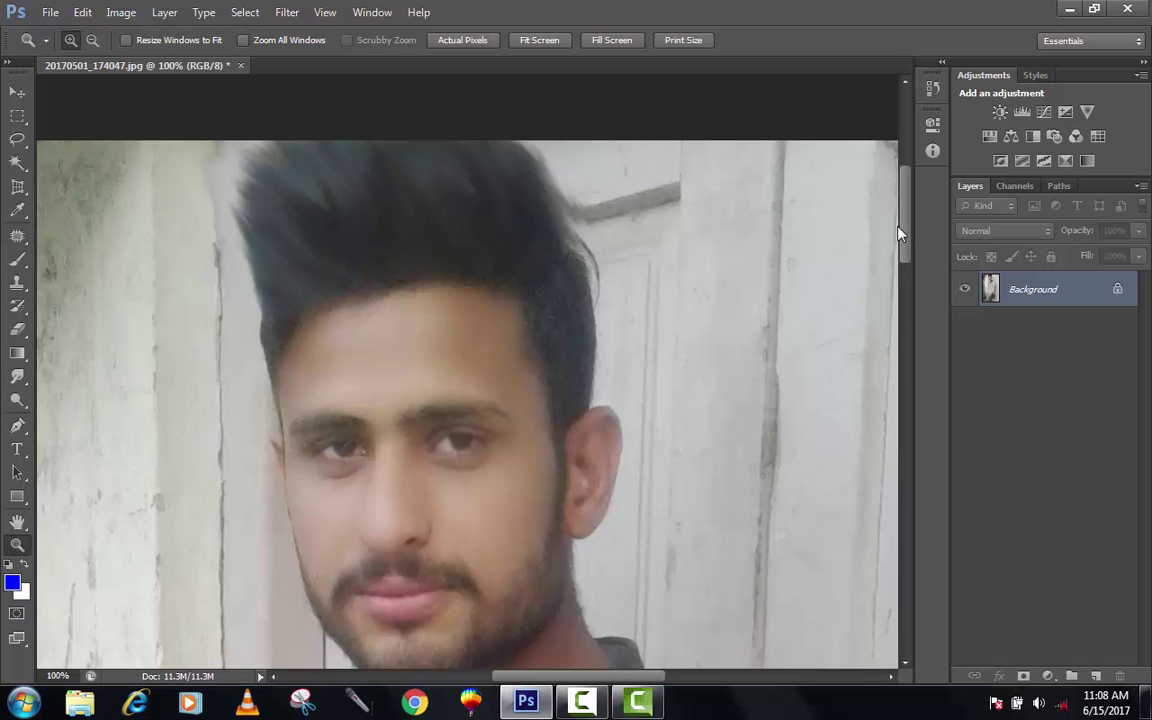
key(alt)
alt+click(483, 283)
alt+click(483, 283)
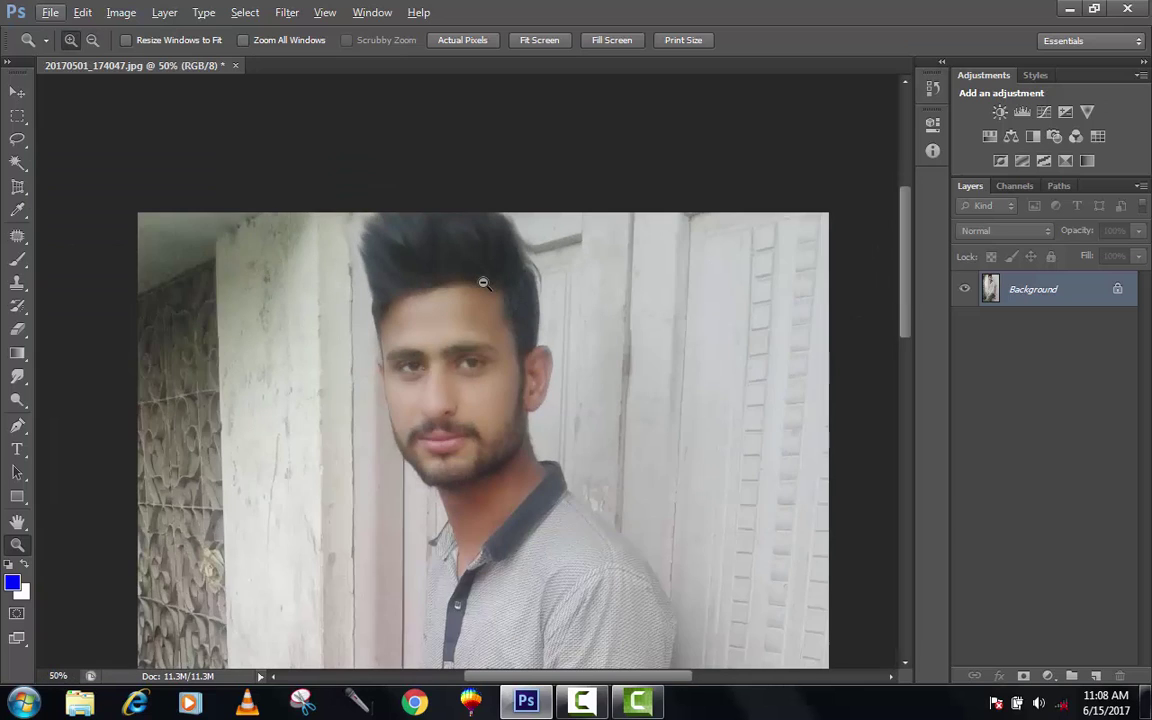
alt+click(483, 283)
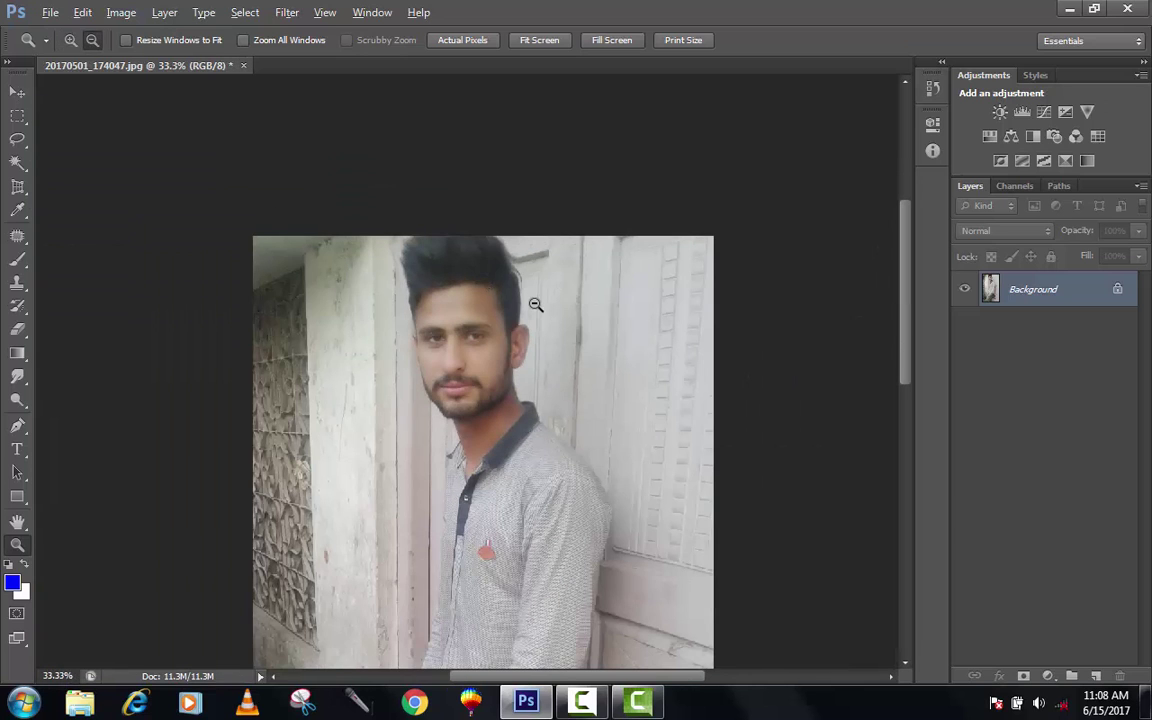
alt+click(482, 275)
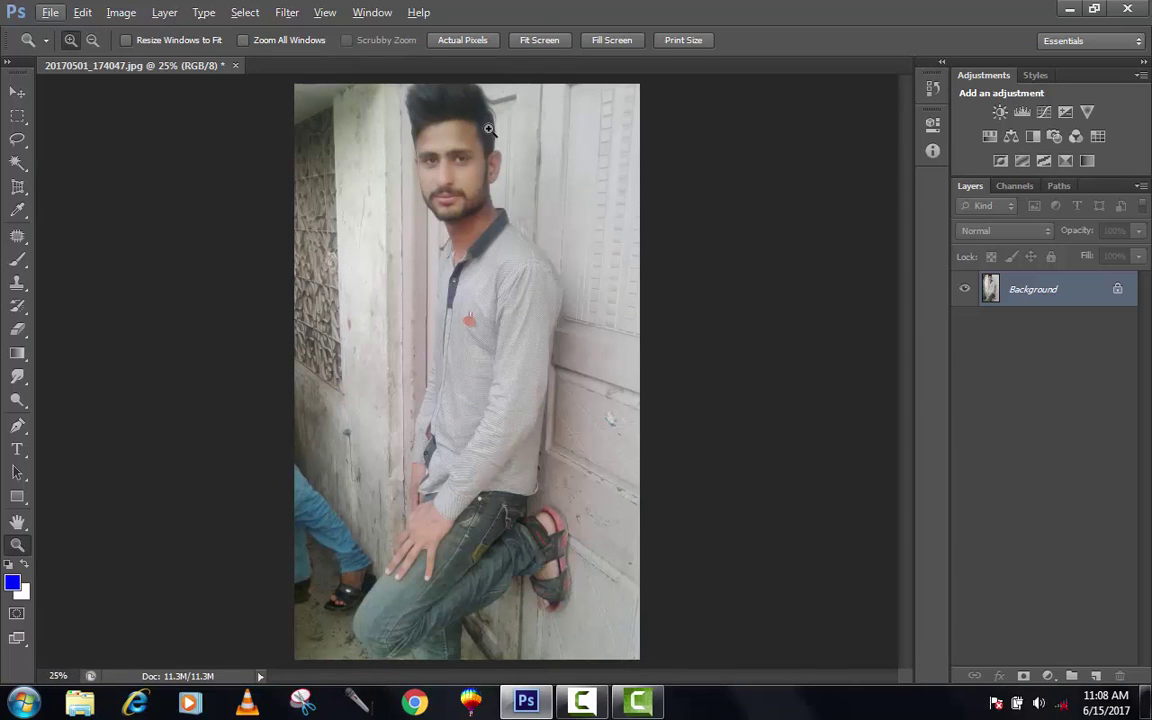
Zoom back in to 50% on the hair and reselect the Smudge Tool
click(454, 103)
click(454, 103)
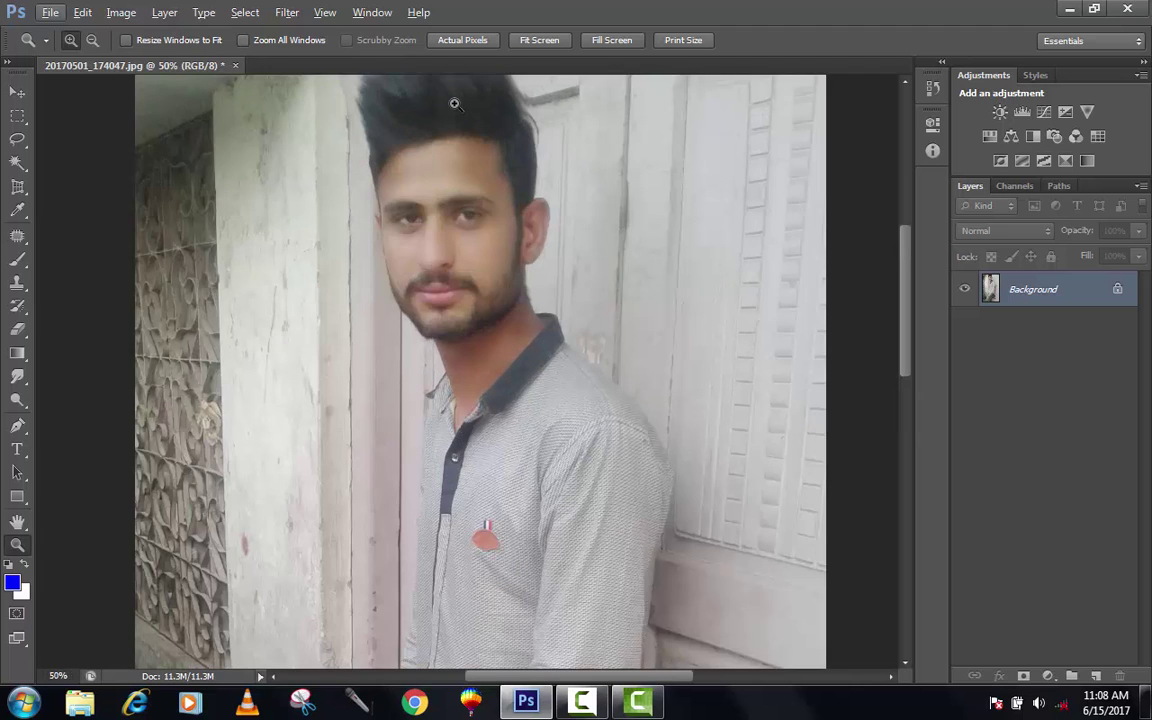
key(Right)
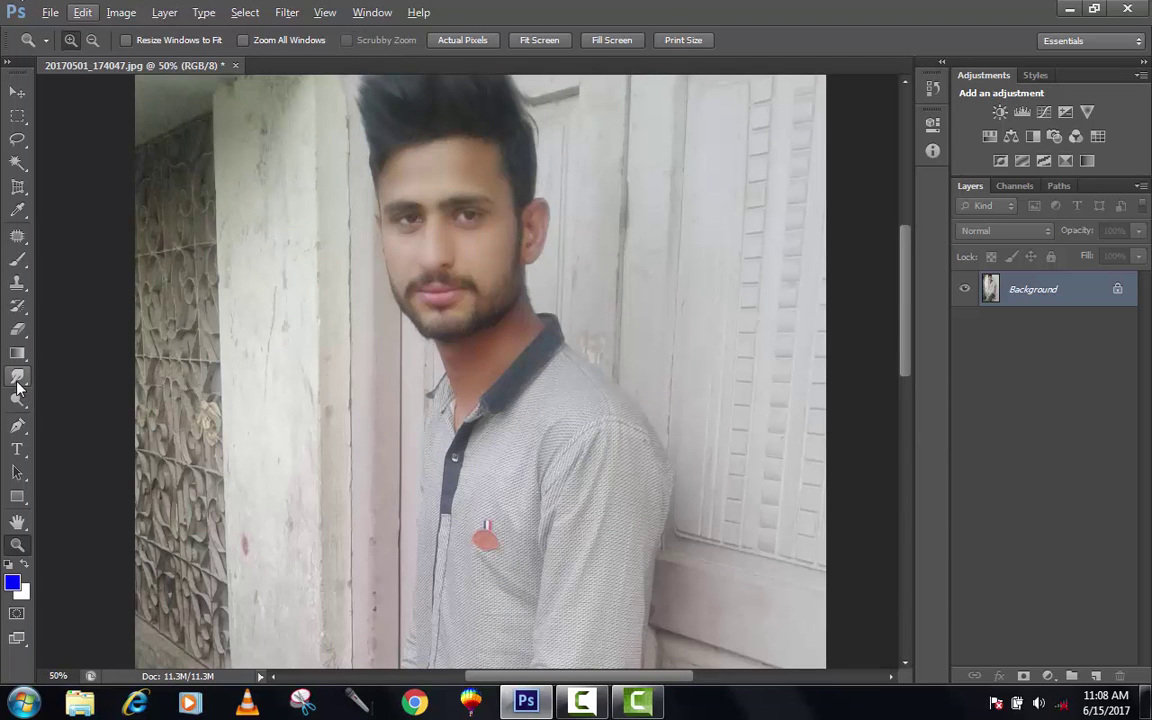
right_click(17, 388)
click(65, 408)
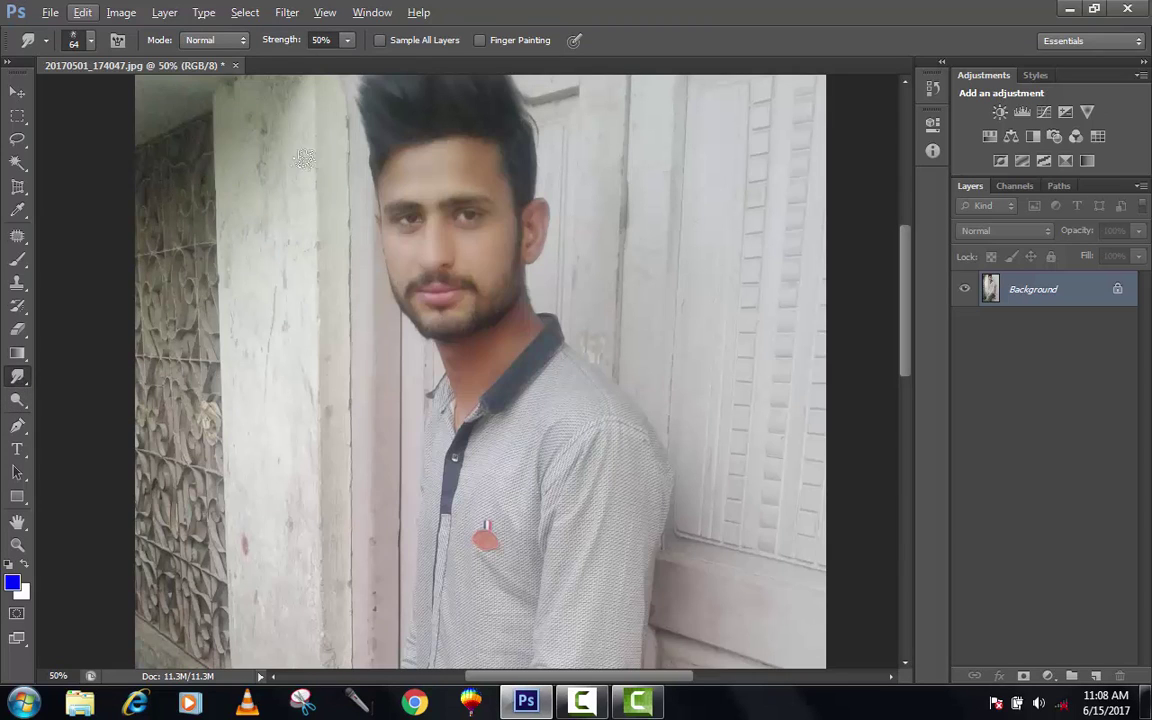
click(24, 410)
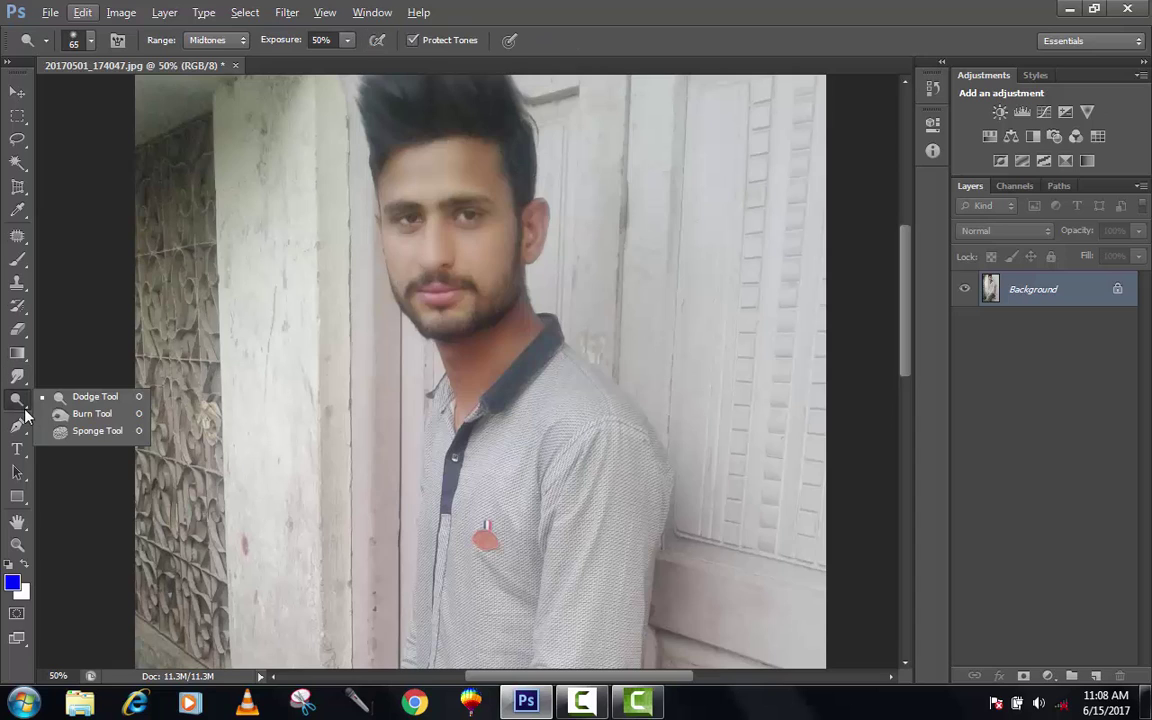
click(89, 400)
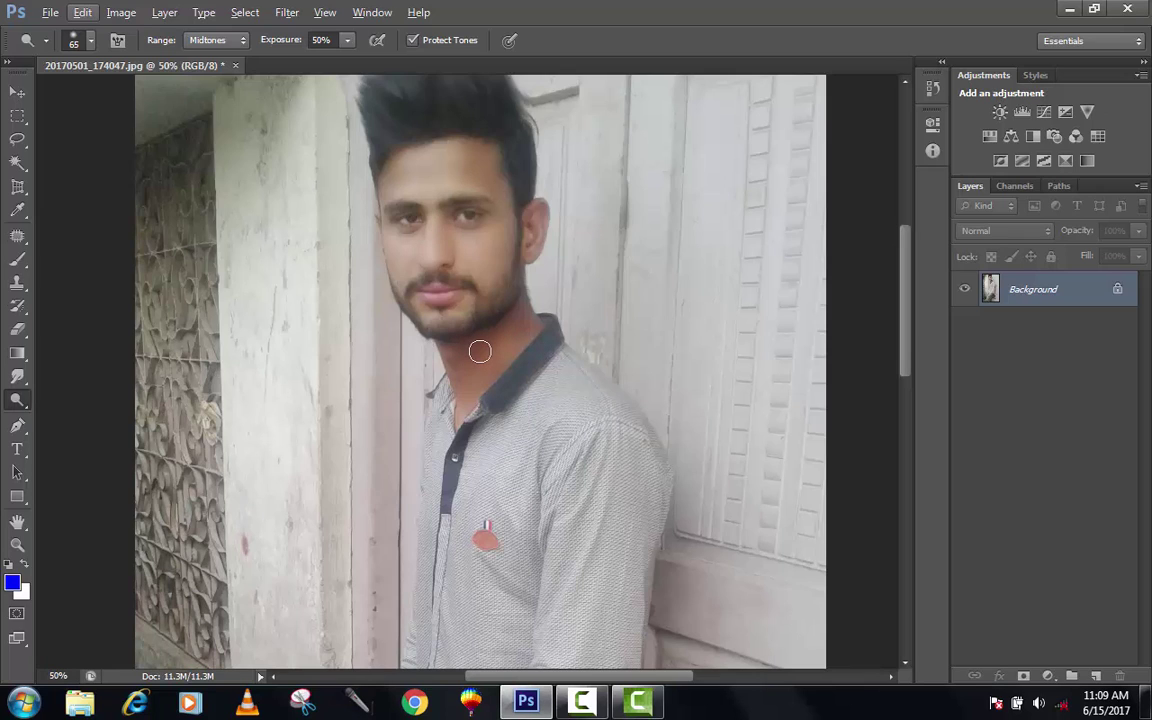
mouse_move(471, 362)
mouse_down()
mouse_move(504, 337)
mouse_move(481, 347)
mouse_move(502, 325)
mouse_up()
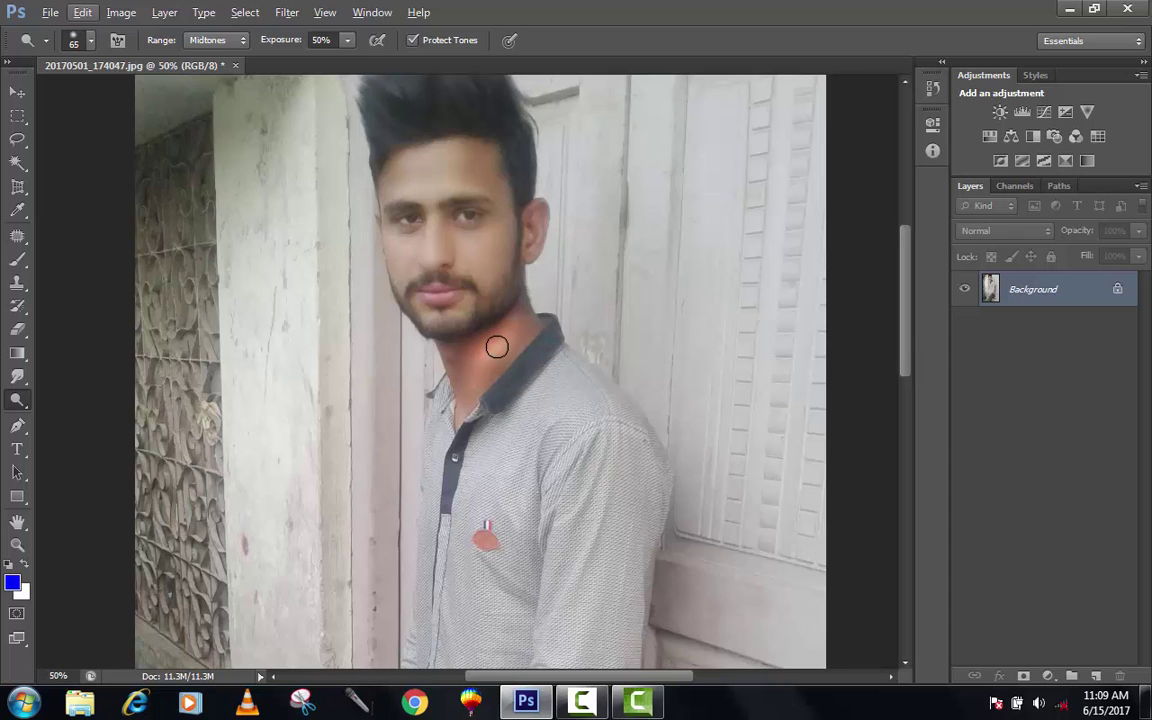
mouse_move(497, 347)
mouse_down()
mouse_move(568, 316)
mouse_move(505, 333)
mouse_up()
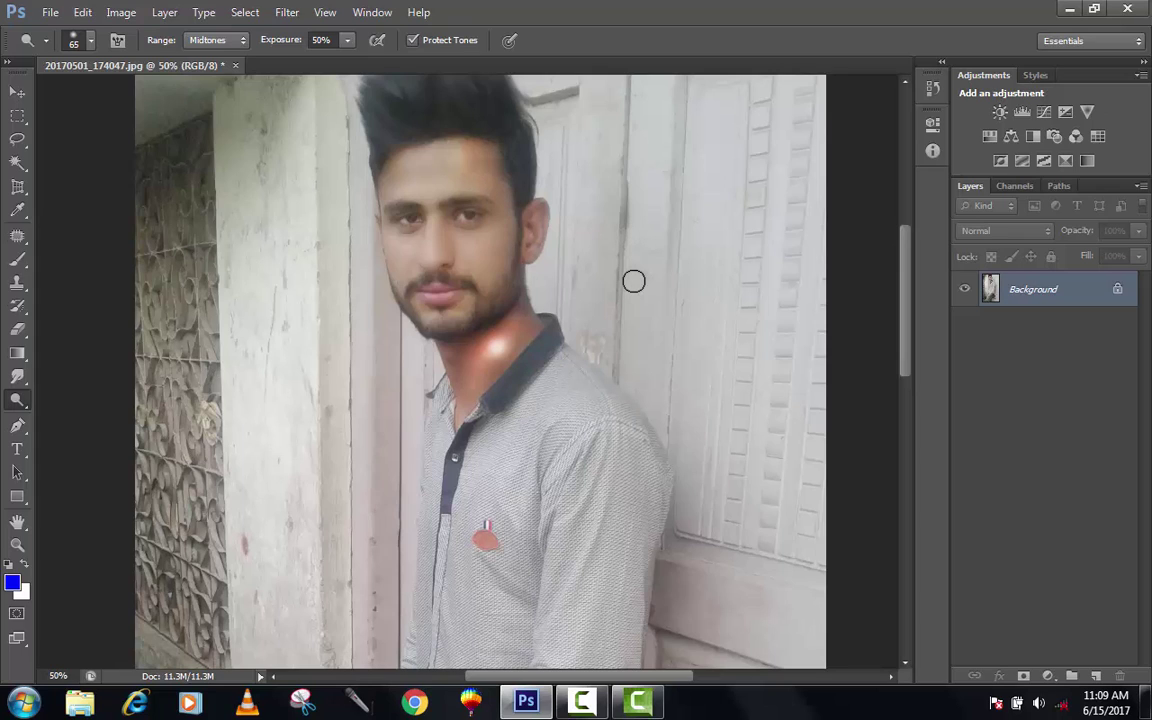
key(ctrl+alt+z)
key(ctrl+alt+z)
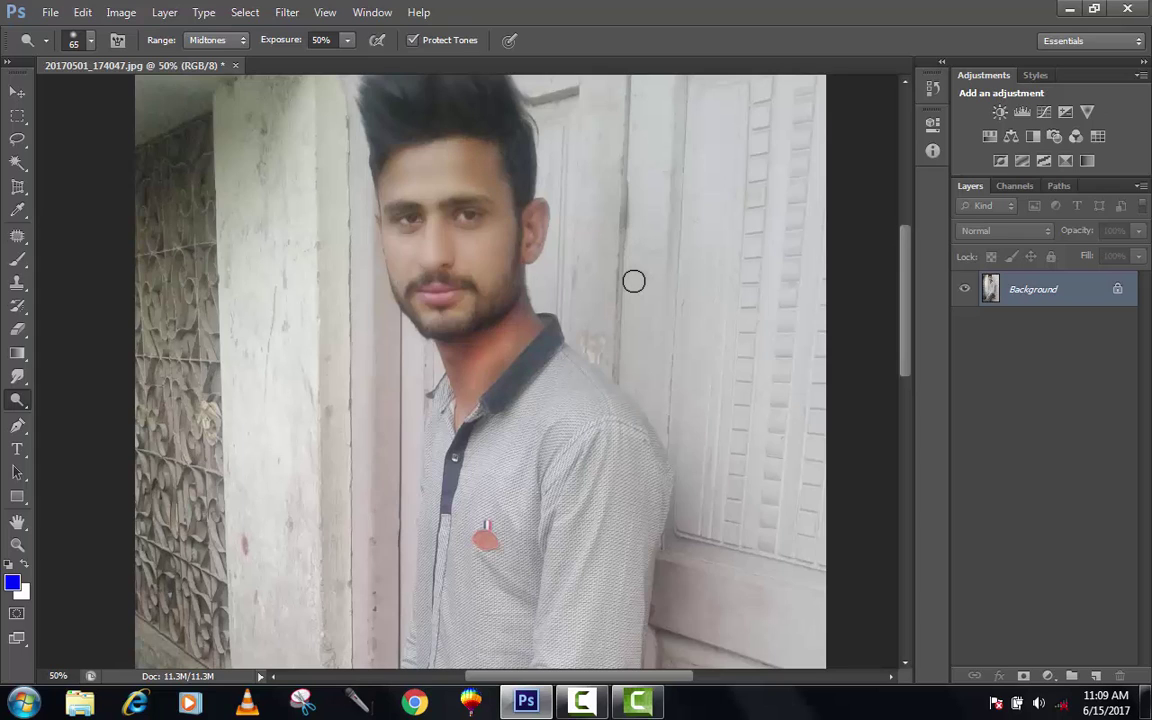
key(ctrl+alt+z)
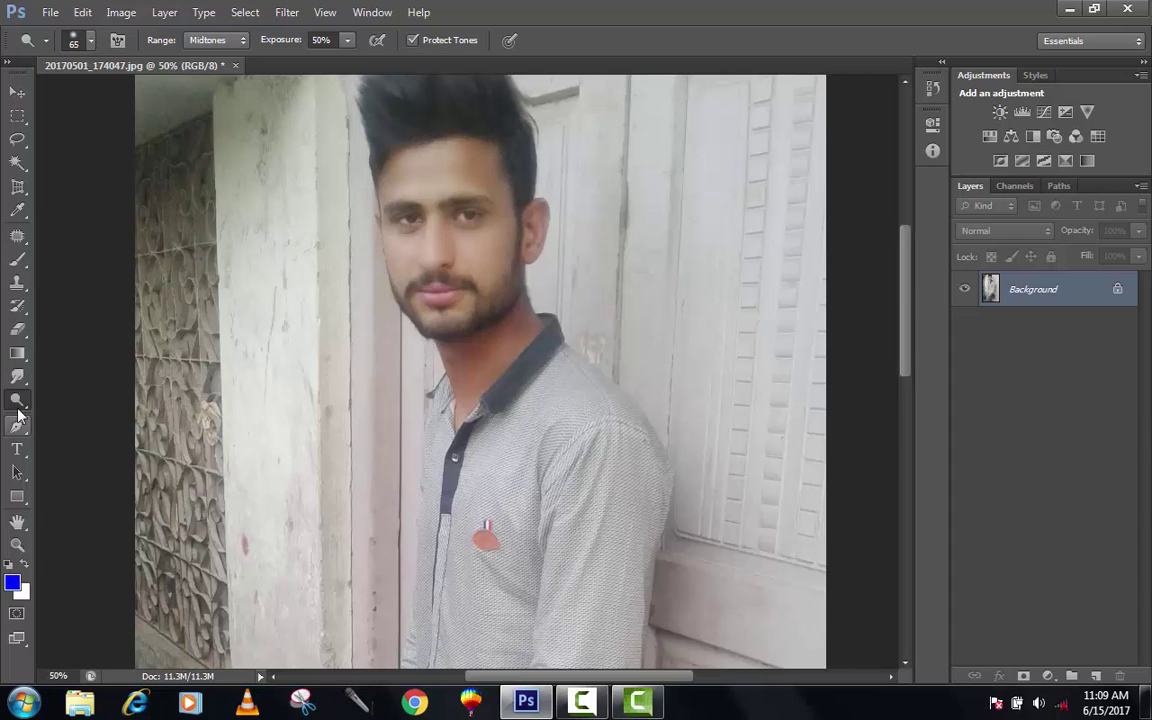
Try darkening the man's beard, cheek and eye area with the Burn Tool, then undo it
right_click(17, 401)
click(90, 413)
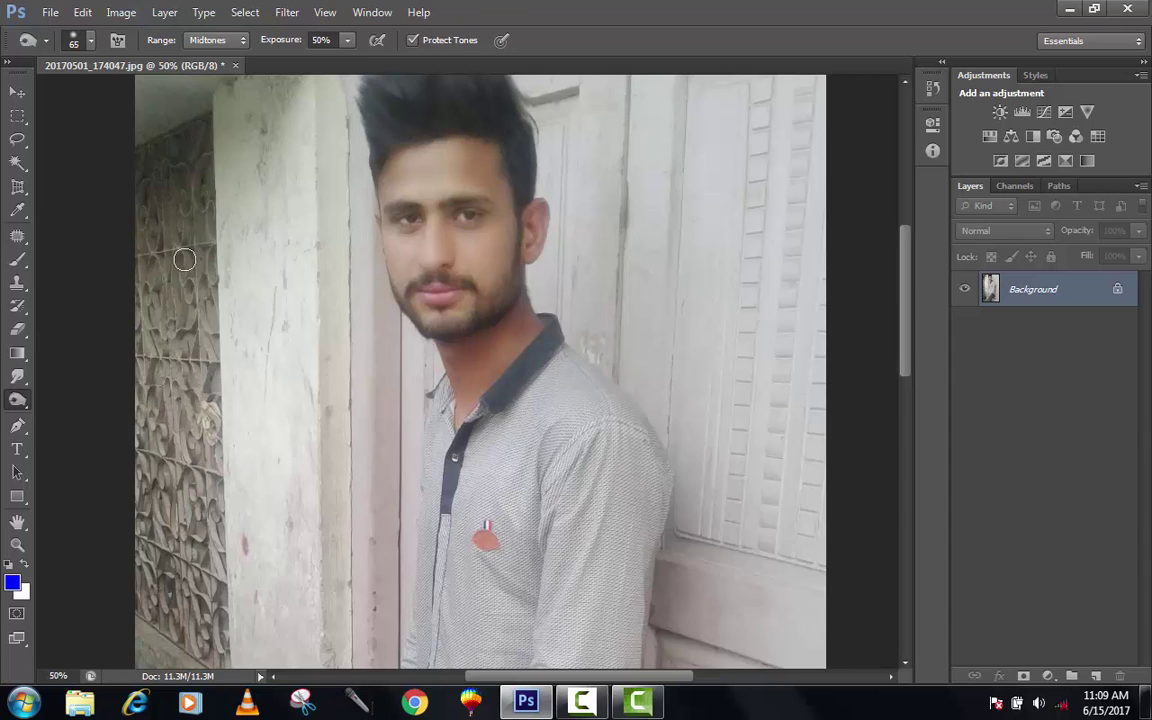
mouse_move(474, 302)
mouse_down()
mouse_move(408, 122)
mouse_move(462, 218)
mouse_move(612, 171)
mouse_up()
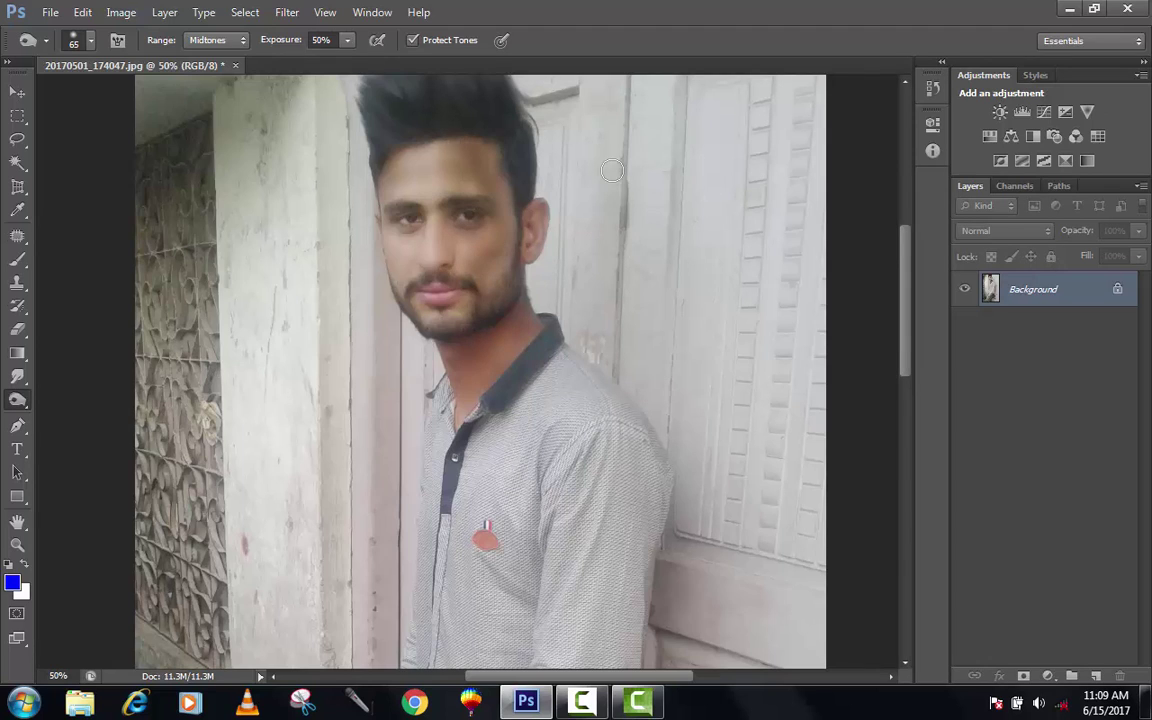
key(ctrl+z)
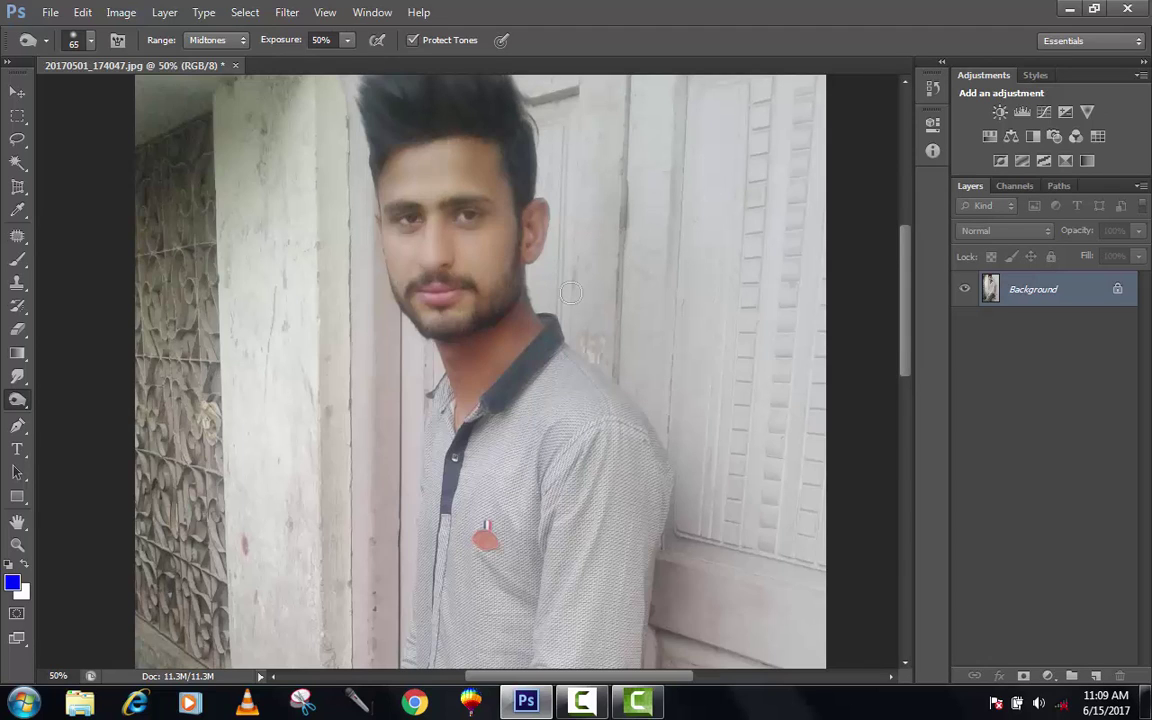
Desaturate the colour on the man's cheek with the Sponge Tool
click(17, 376)
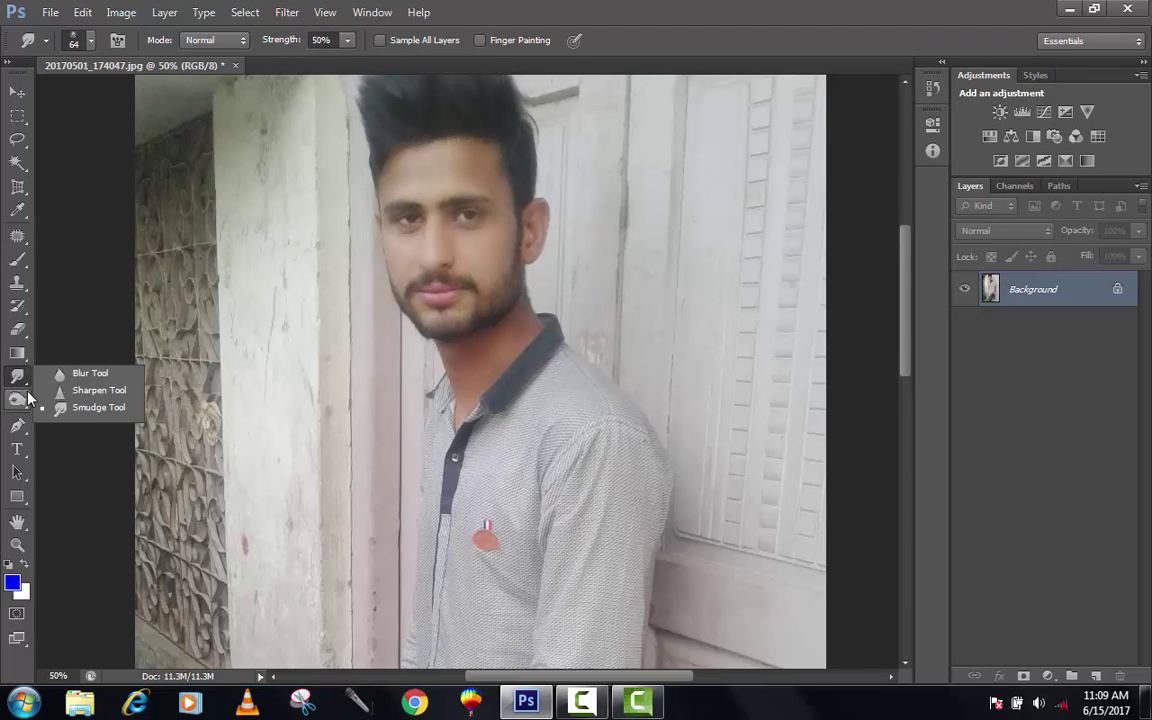
click(17, 399)
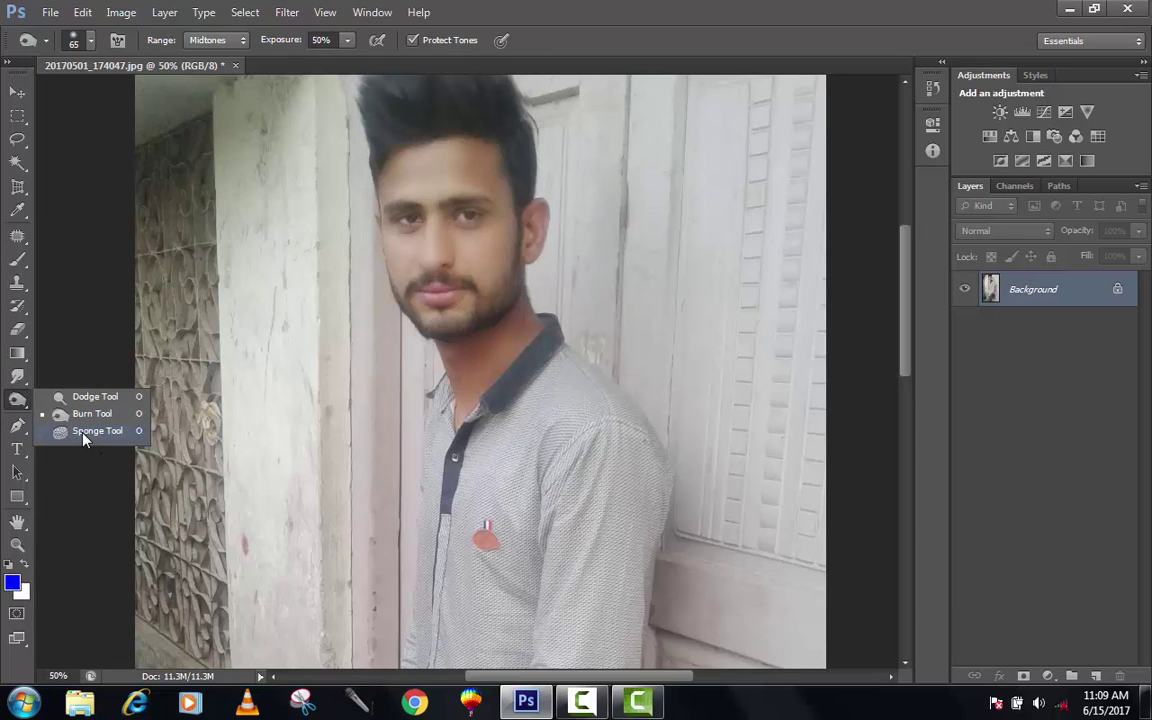
click(83, 435)
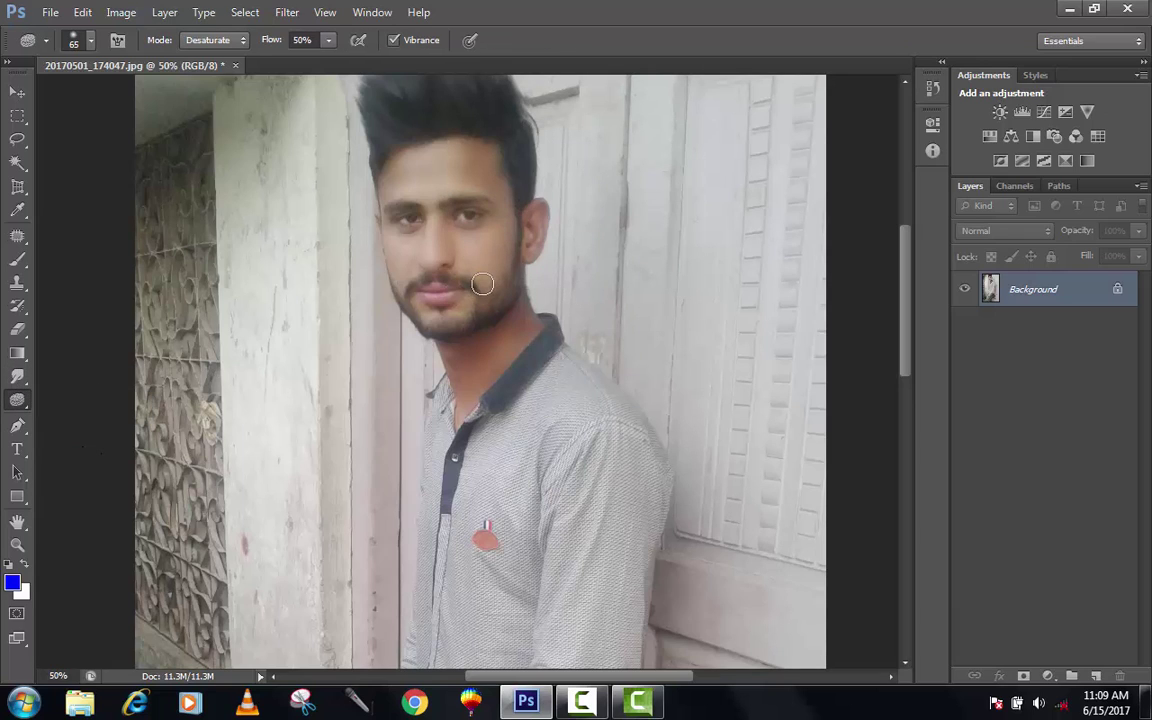
mouse_move(495, 264)
mouse_down()
mouse_move(481, 267)
mouse_move(511, 217)
mouse_up()
click(18, 426)
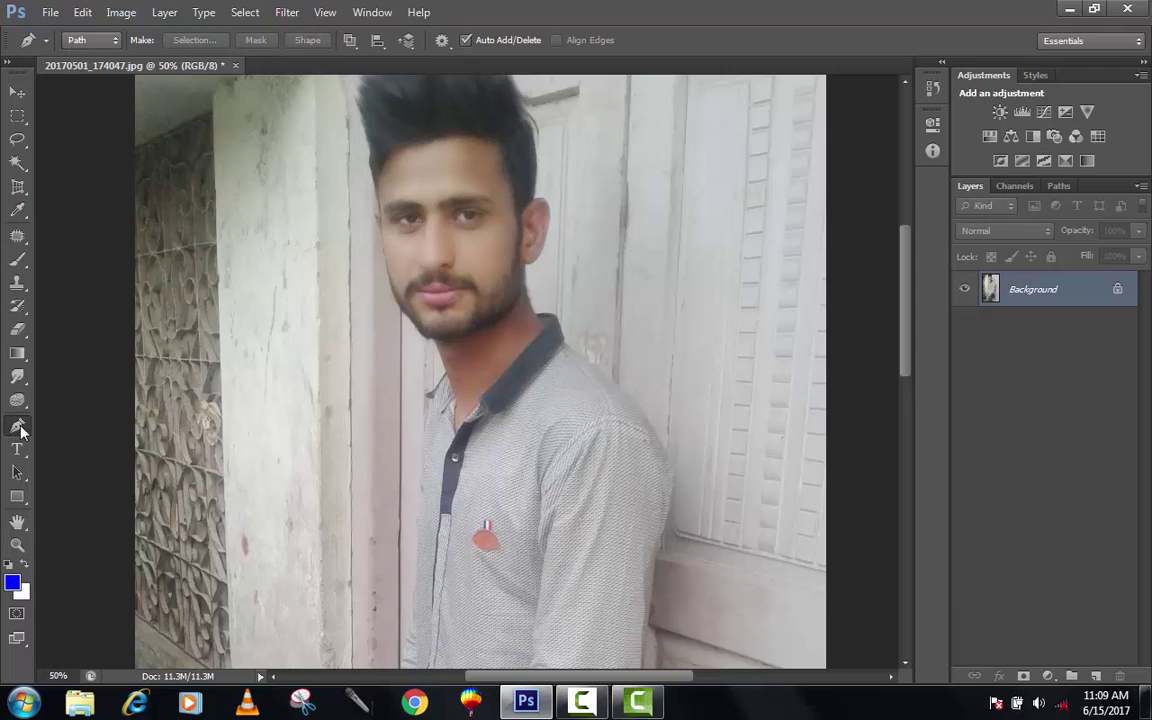
right_click(20, 428)
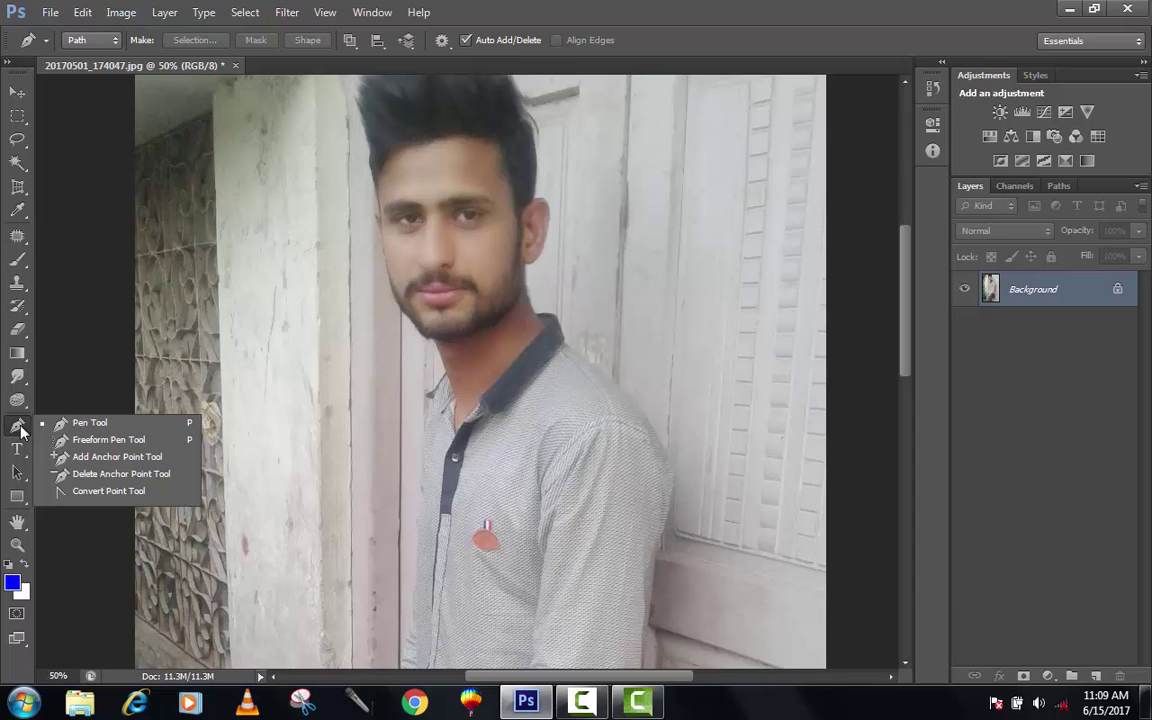
click(565, 210)
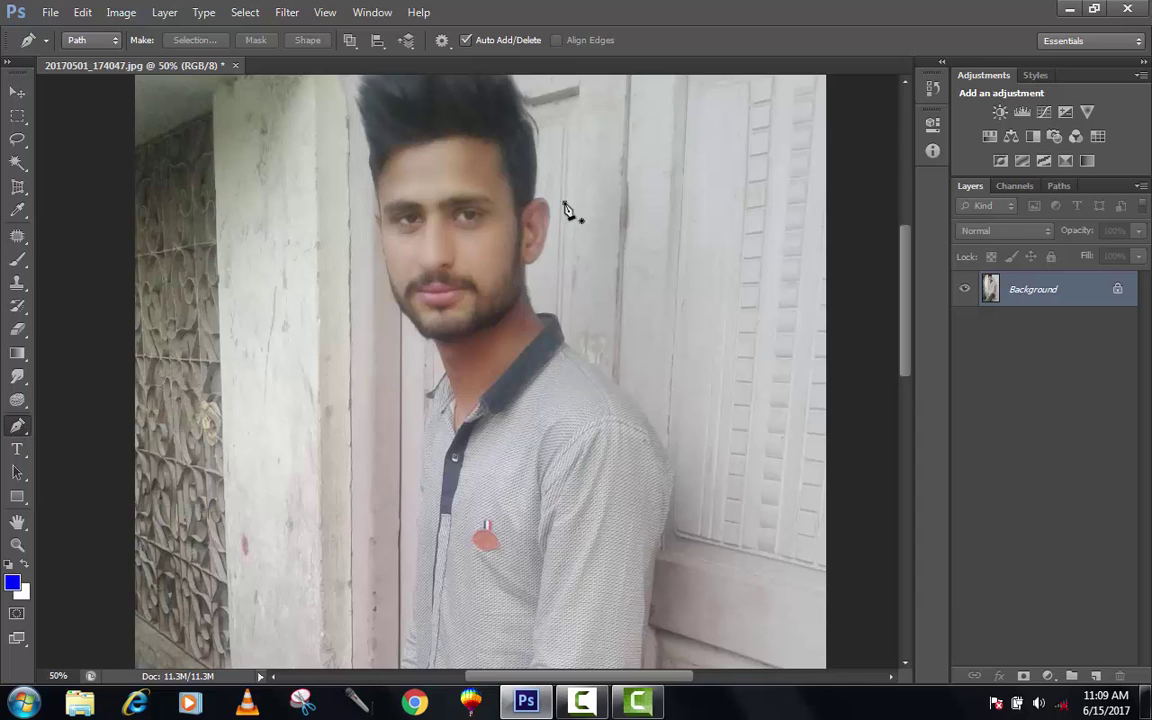
click(523, 224)
click(535, 200)
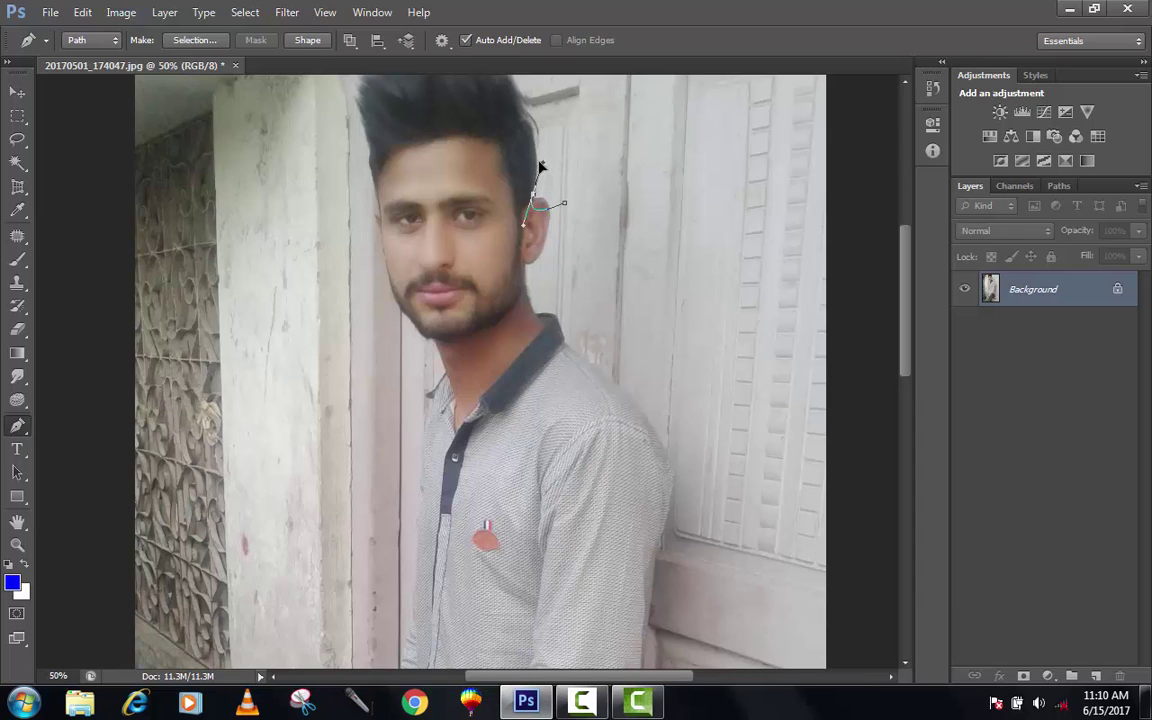
click(538, 161)
click(534, 127)
mouse_move(568, 204)
mouse_down()
mouse_move(475, 281)
mouse_move(349, 225)
mouse_up()
drag(340, 157, 537, 133)
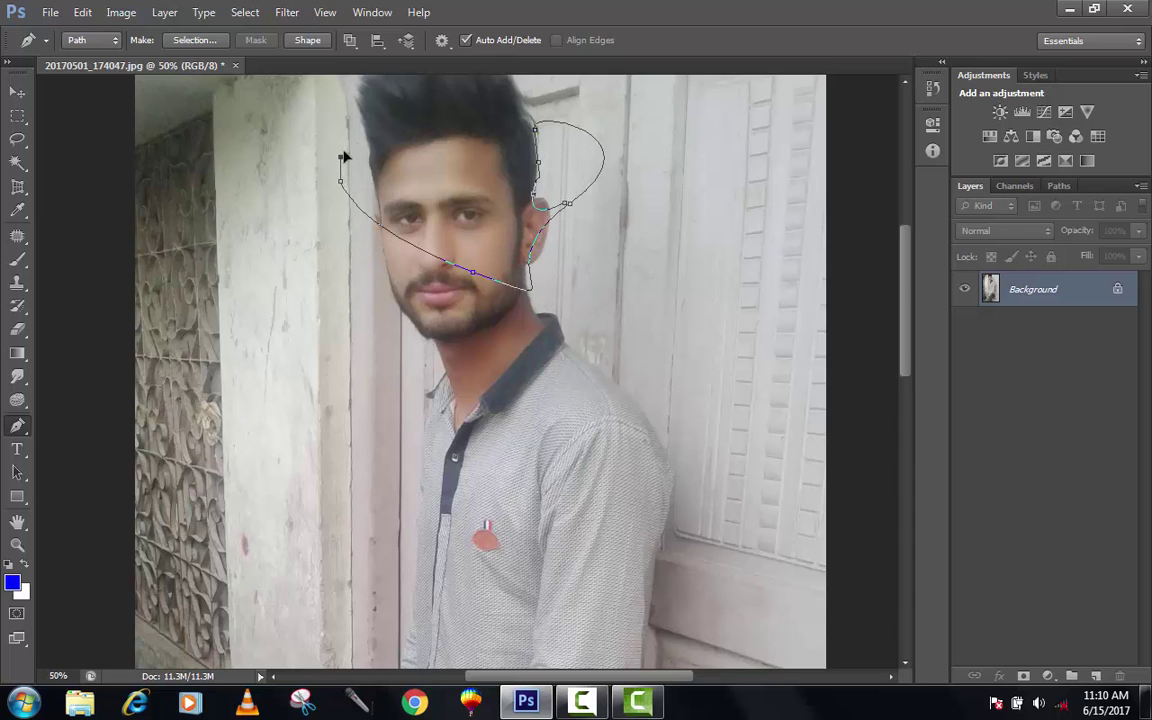
click(537, 133)
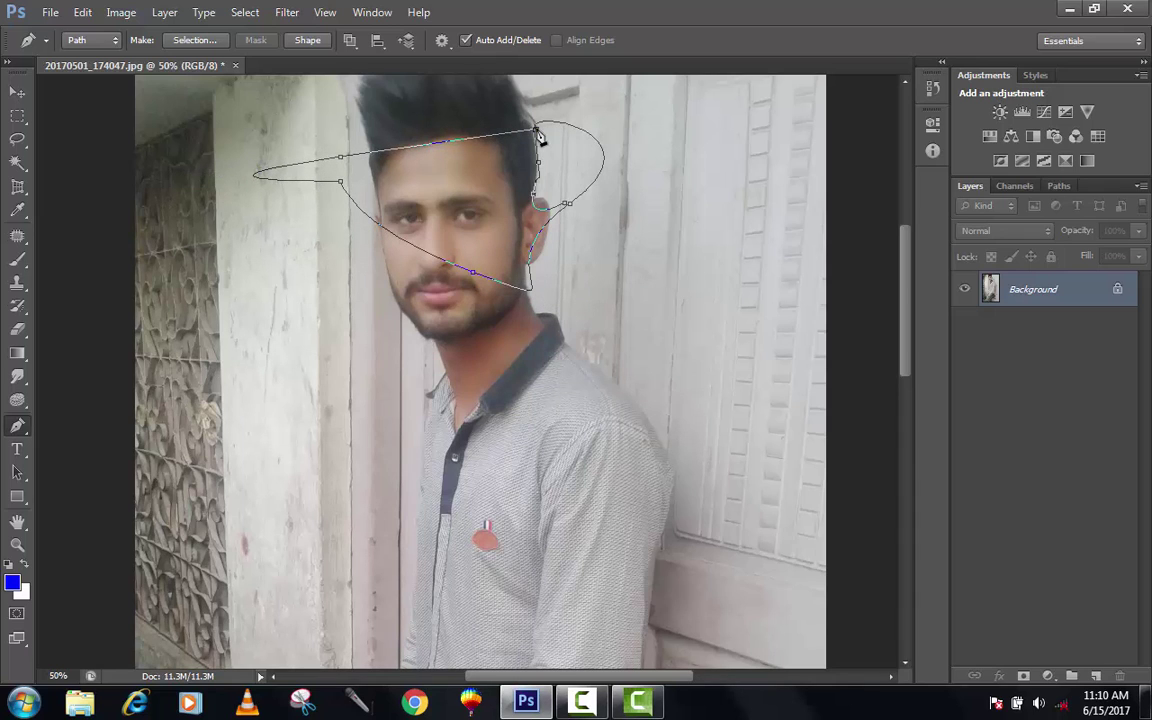
click(188, 40)
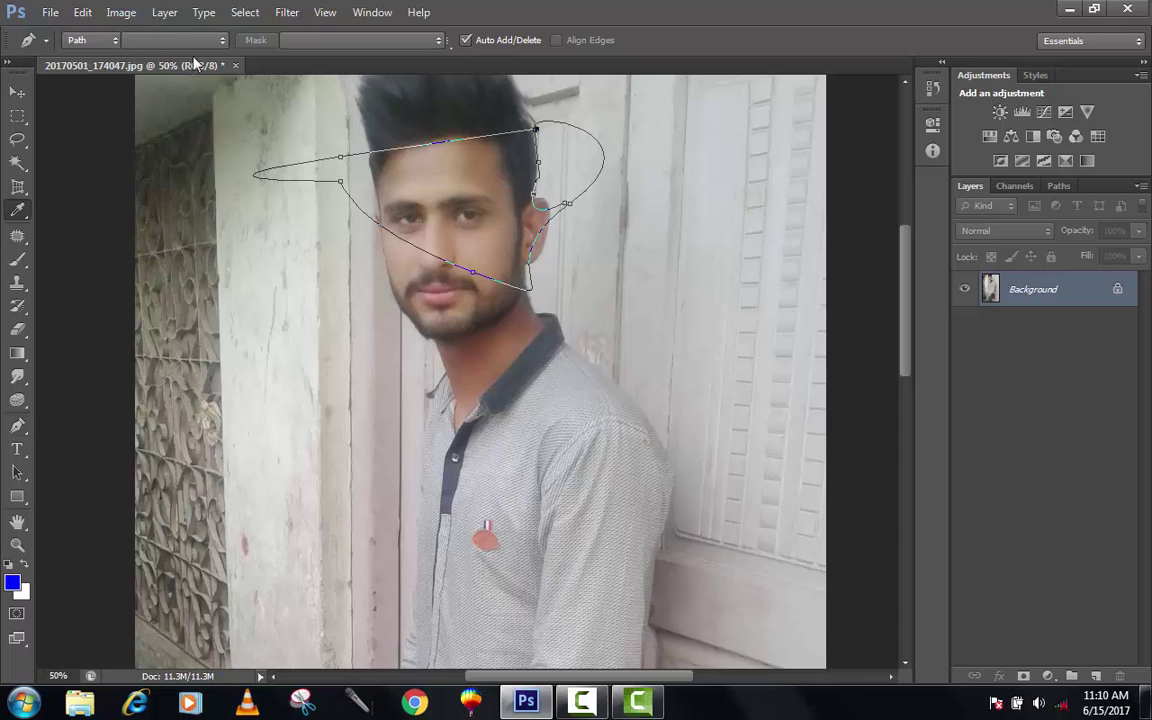
click(660, 201)
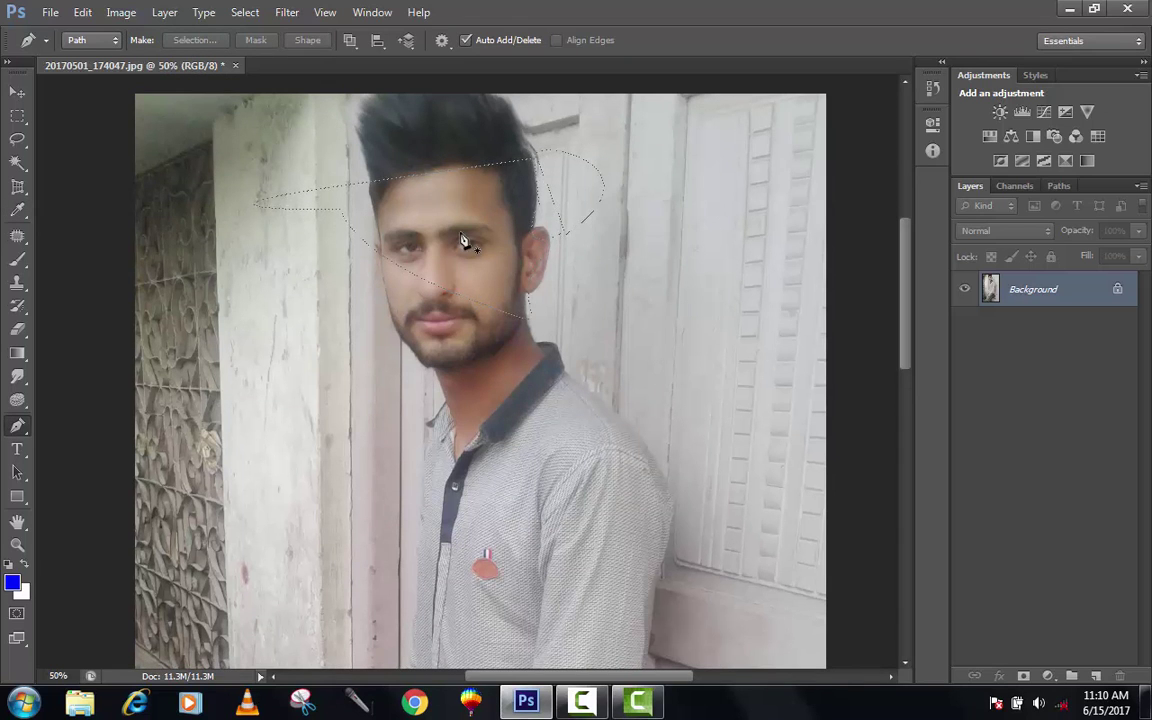
key(ctrl+BackSpace)
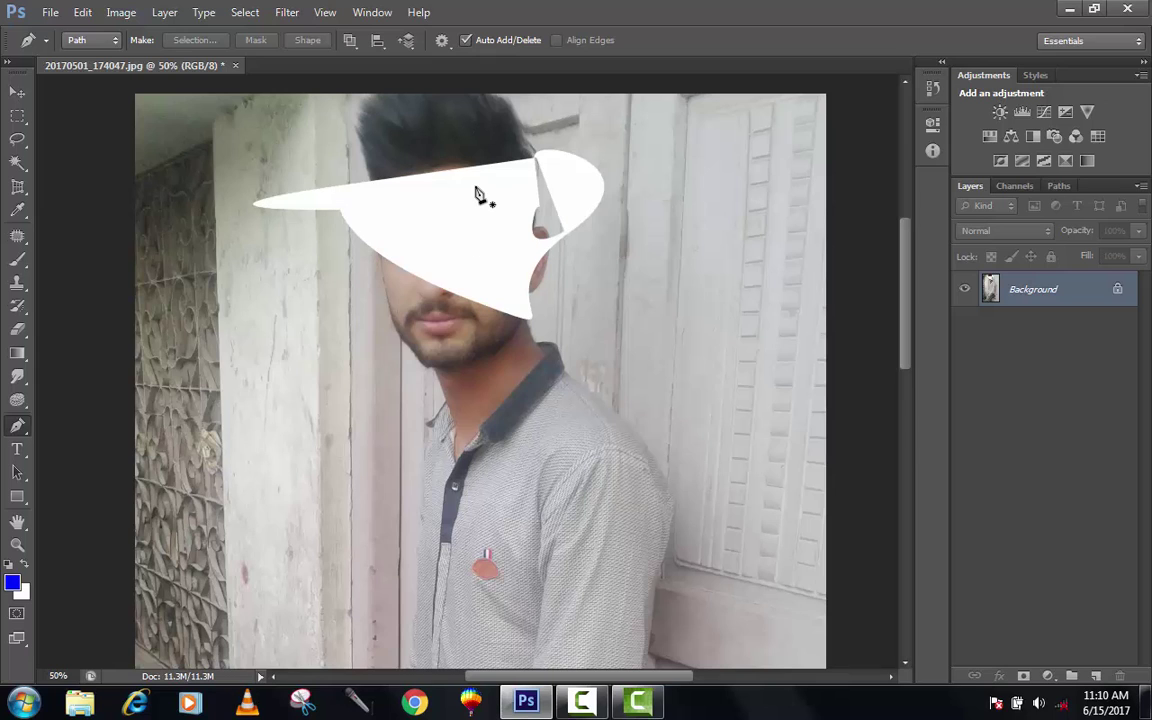
key(ctrl+v)
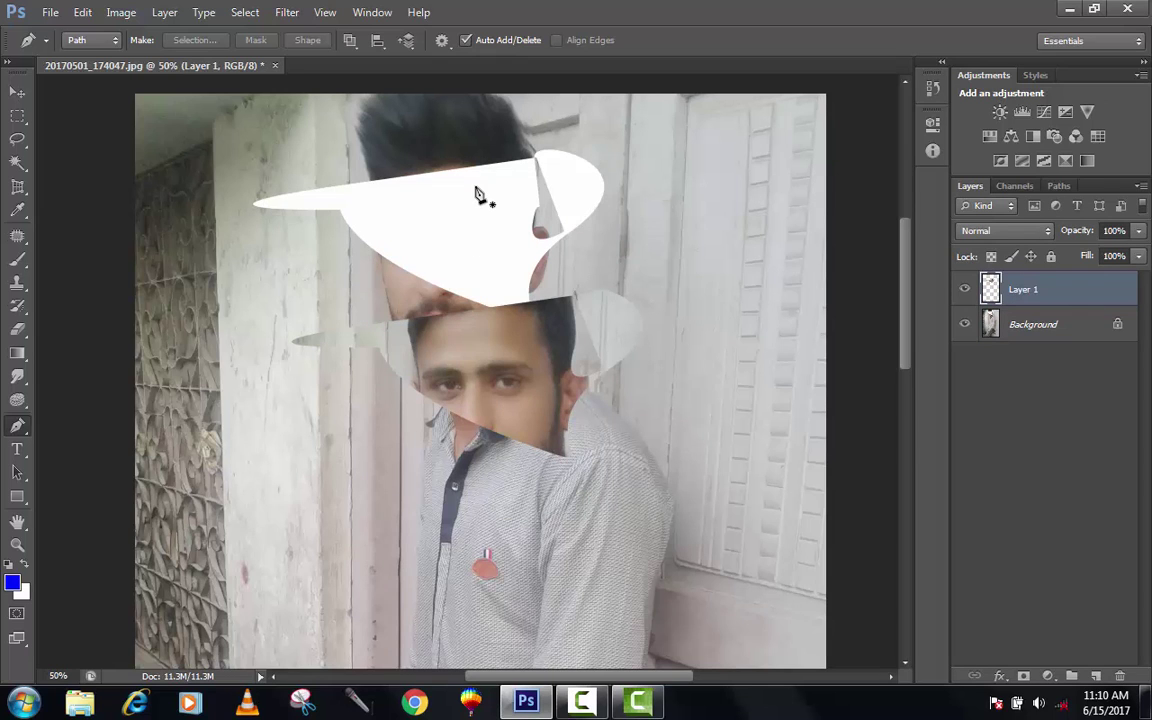
key(ctrl+alt+z)
key(ctrl+alt+z)
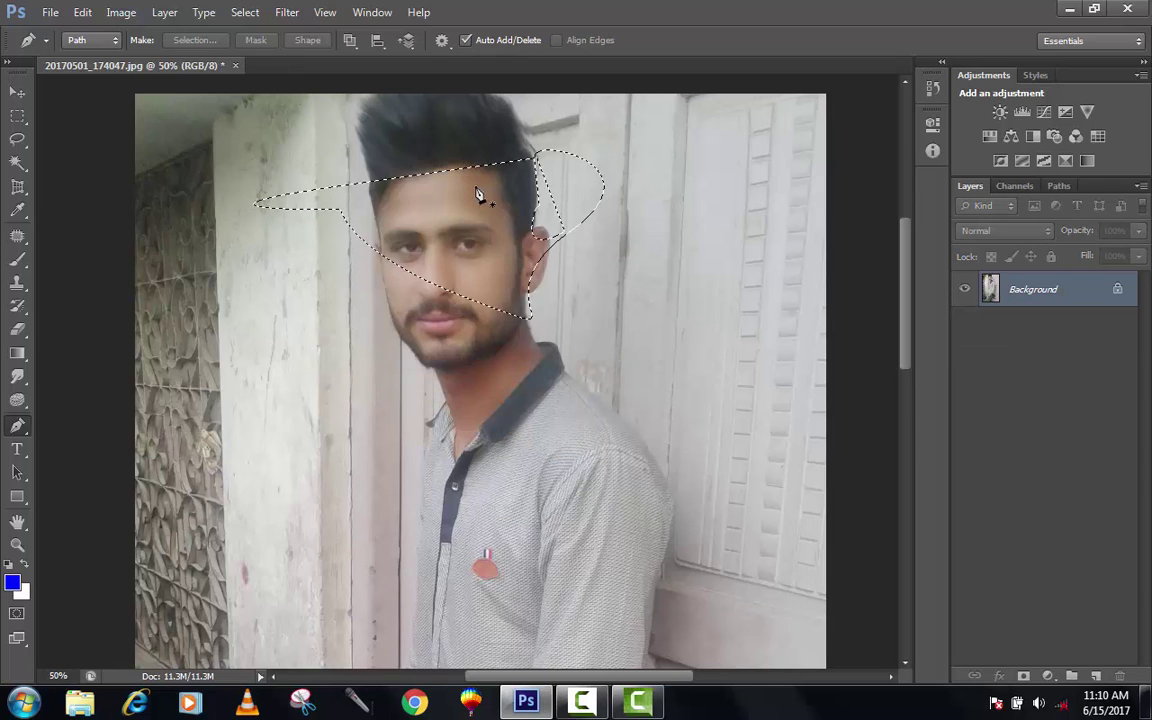
key(ctrl+alt+z)
key(ctrl+alt+z)
key(ctrl+alt+z)
key(ctrl+alt+z)
key(ctrl+alt+z)
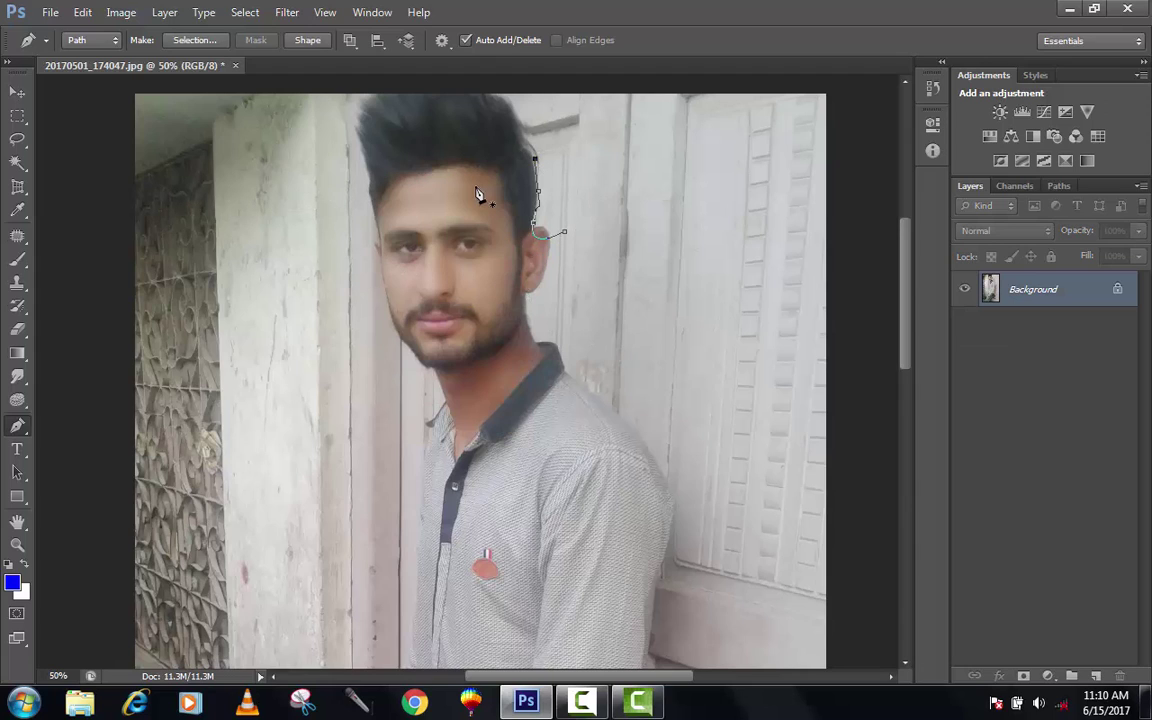
key(ctrl+alt+z)
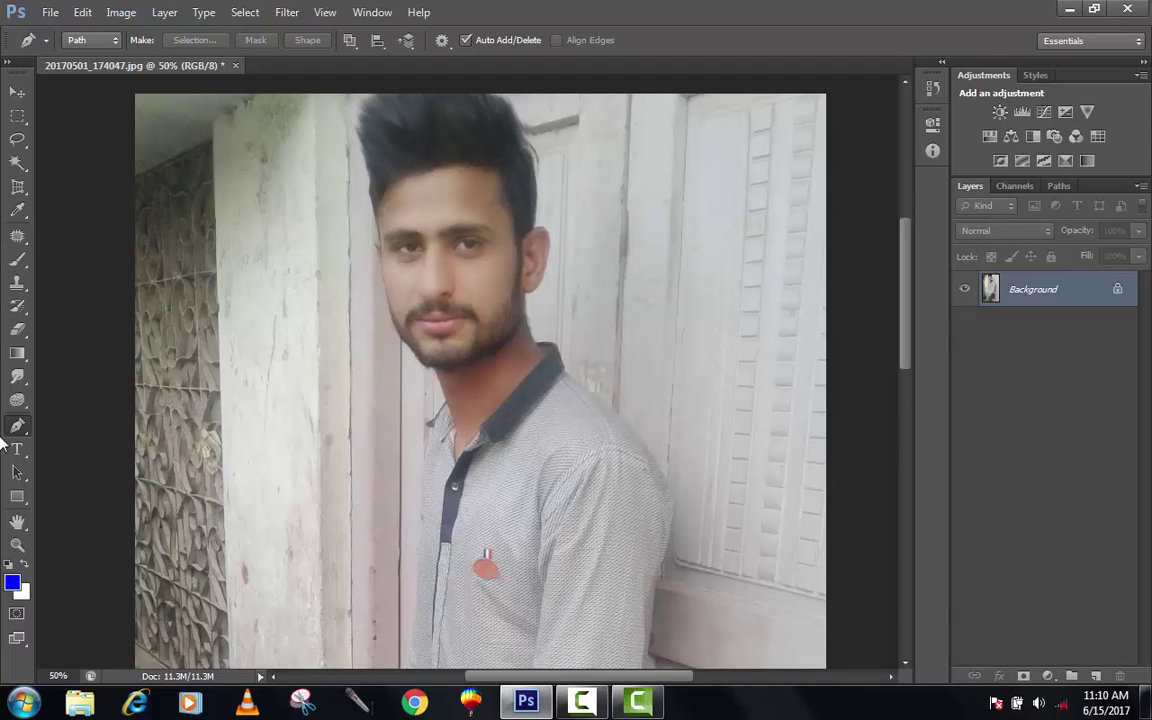
right_click(20, 426)
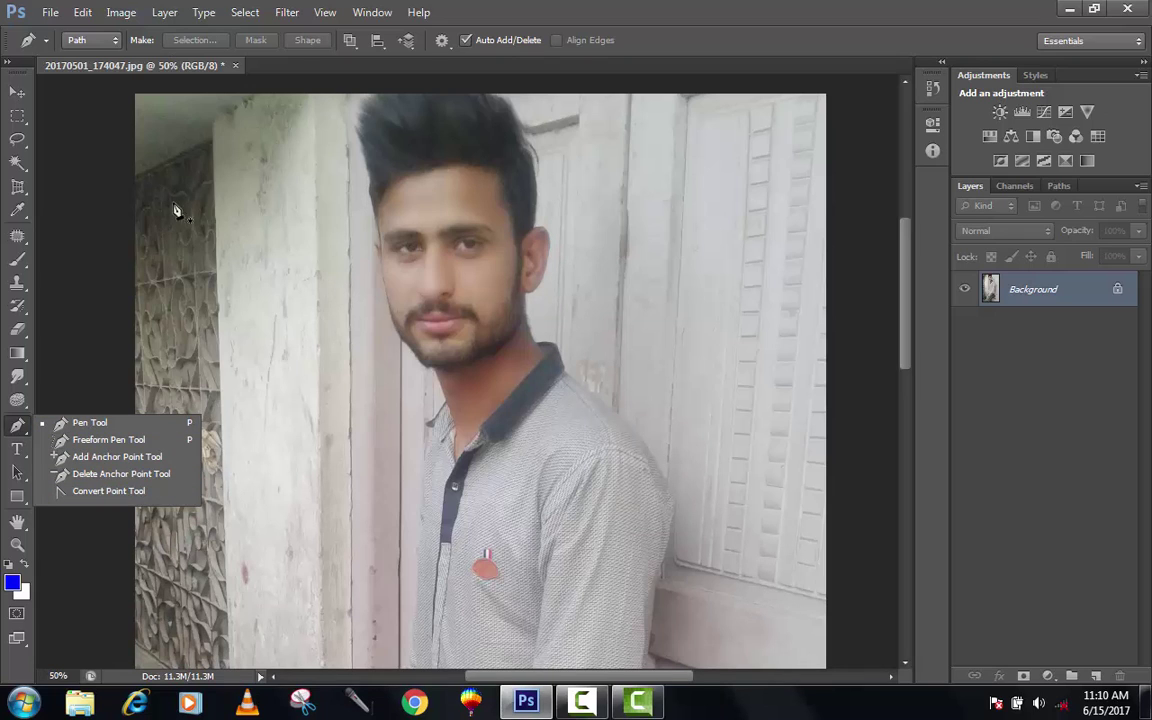
click(17, 449)
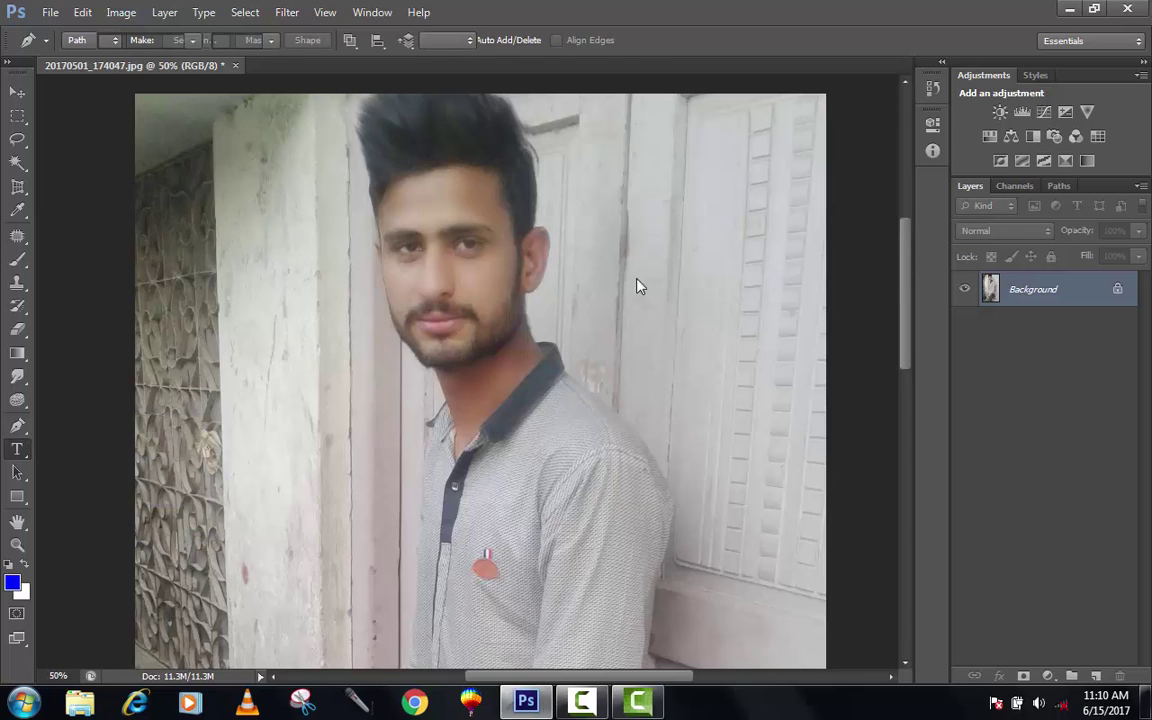
click(222, 309)
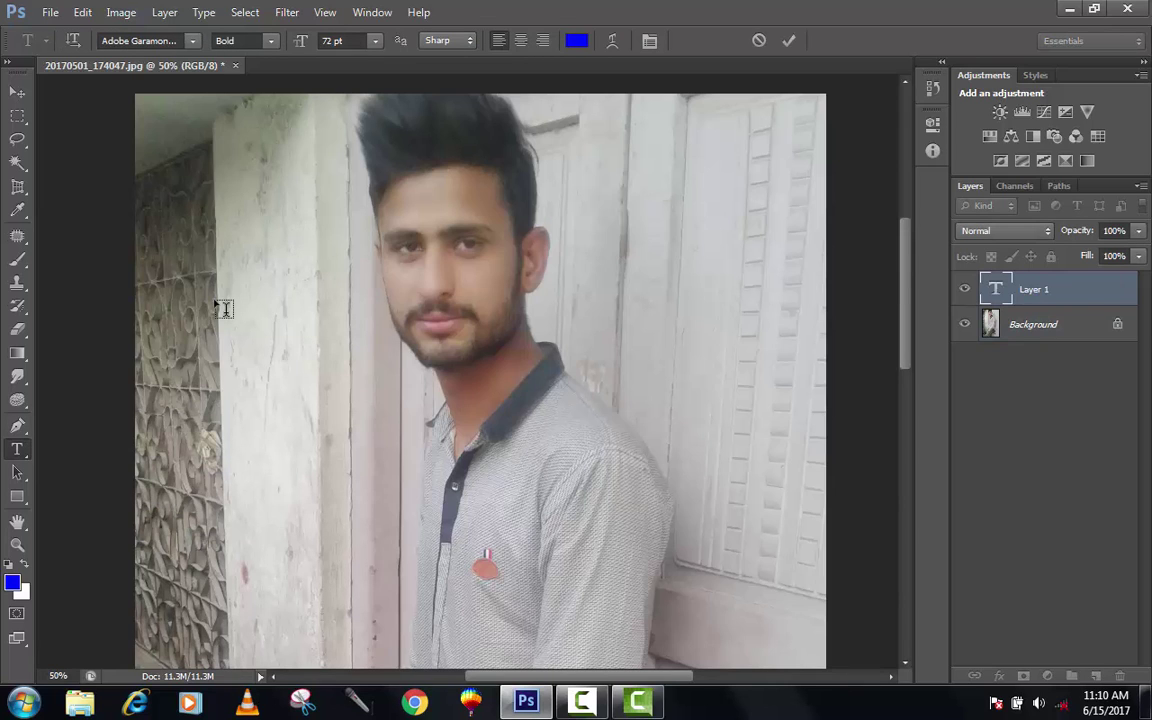
text(Muh)
text(ammad umair)
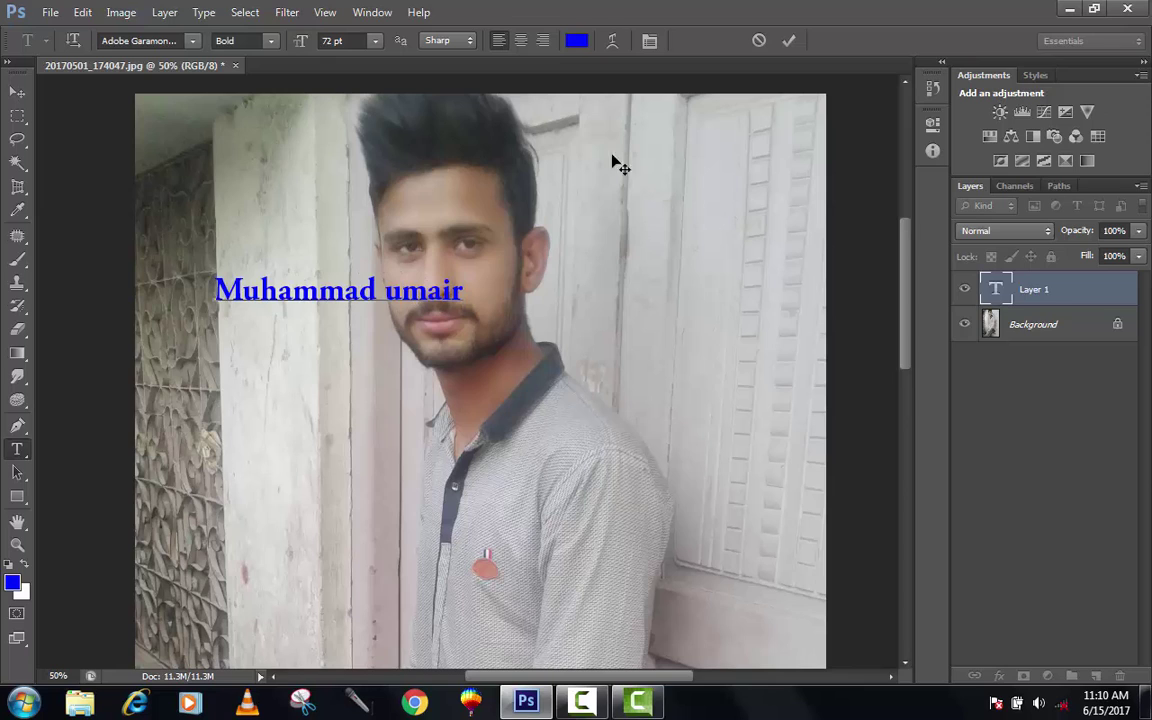
click(789, 40)
key(v)
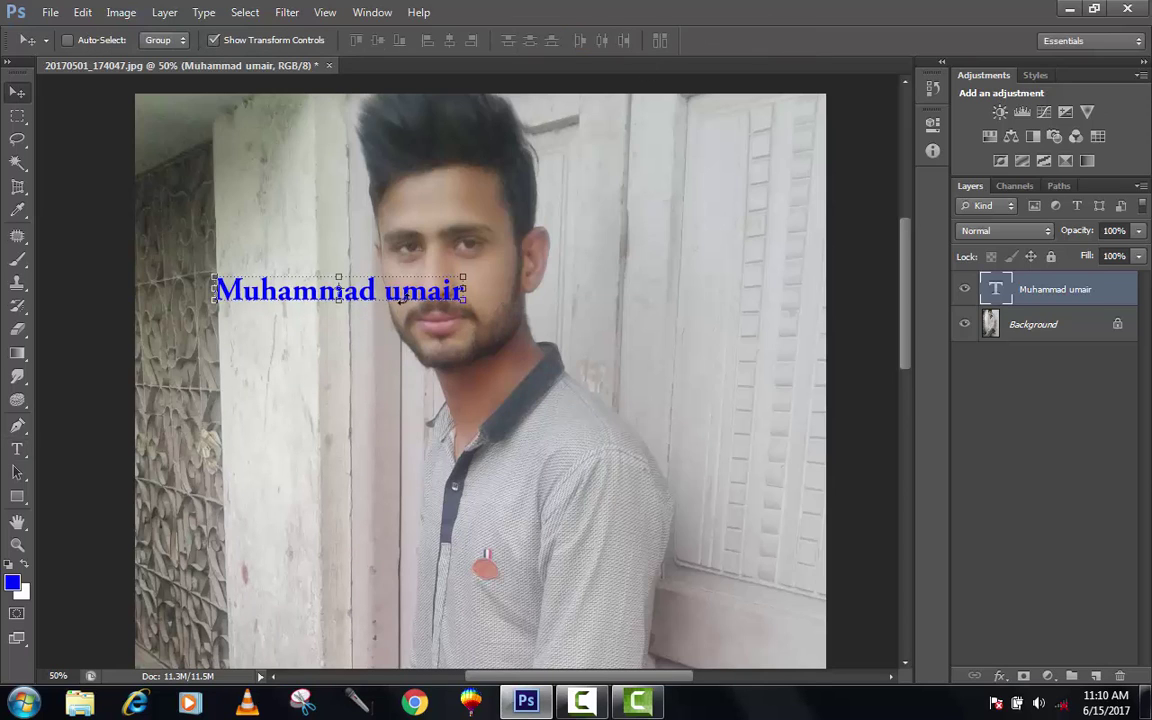
drag(408, 299, 549, 589)
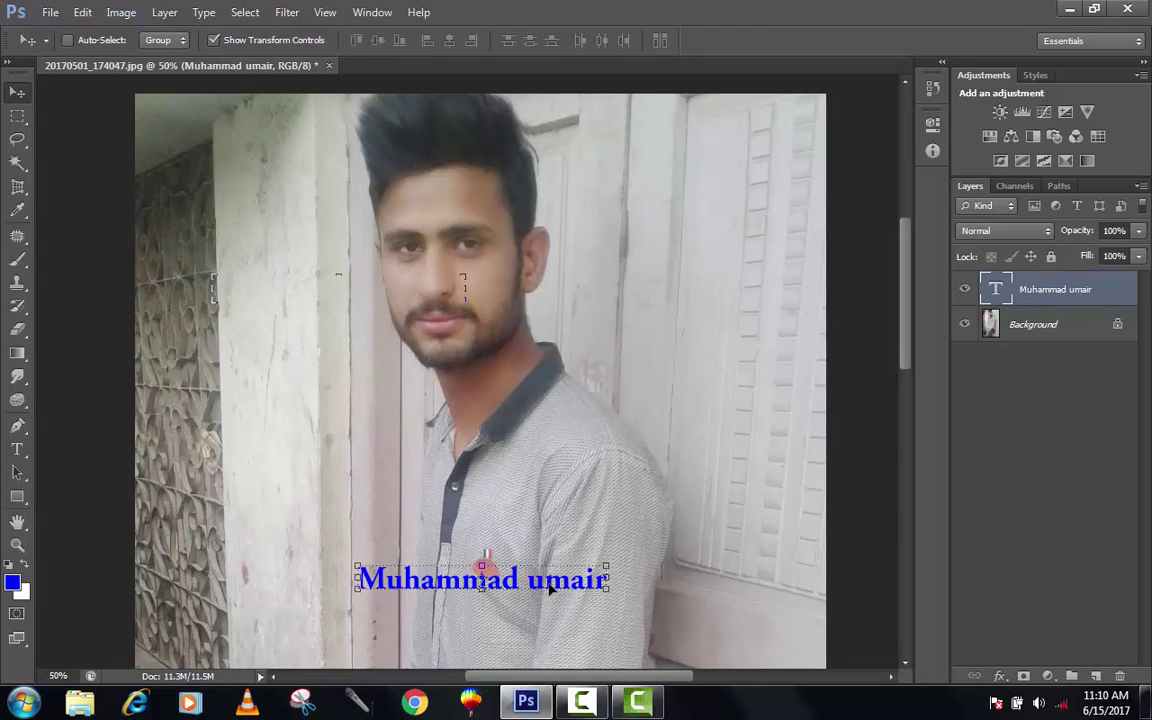
key(Delete)
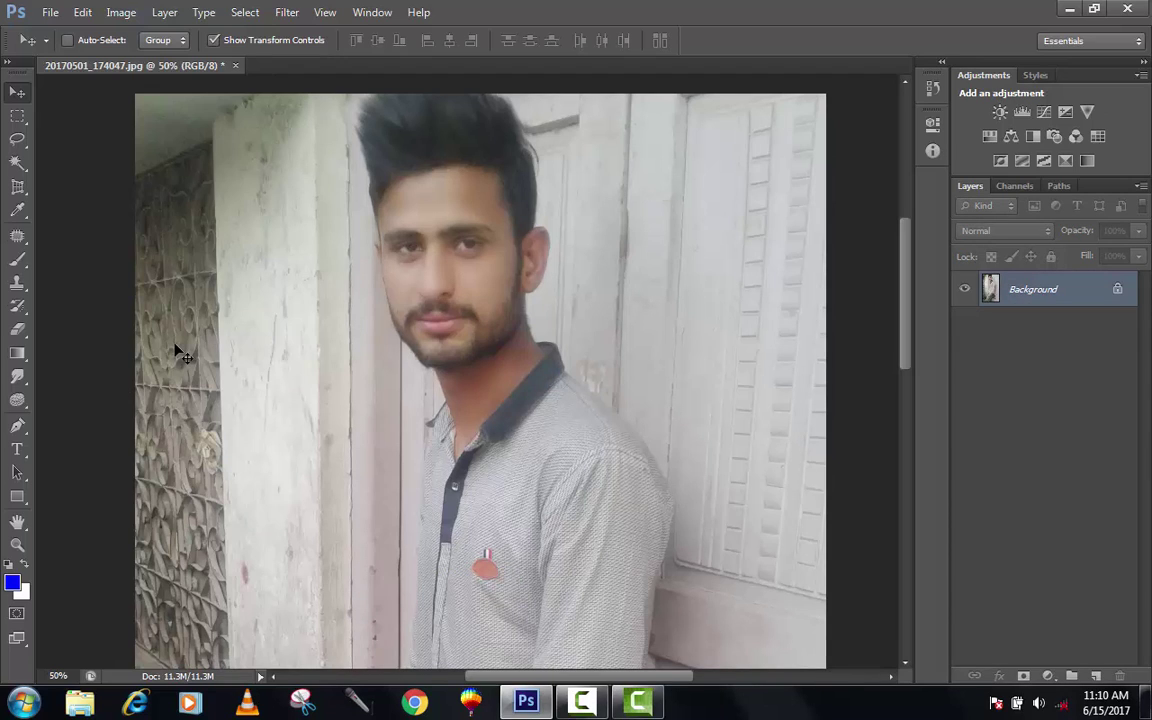
click(17, 472)
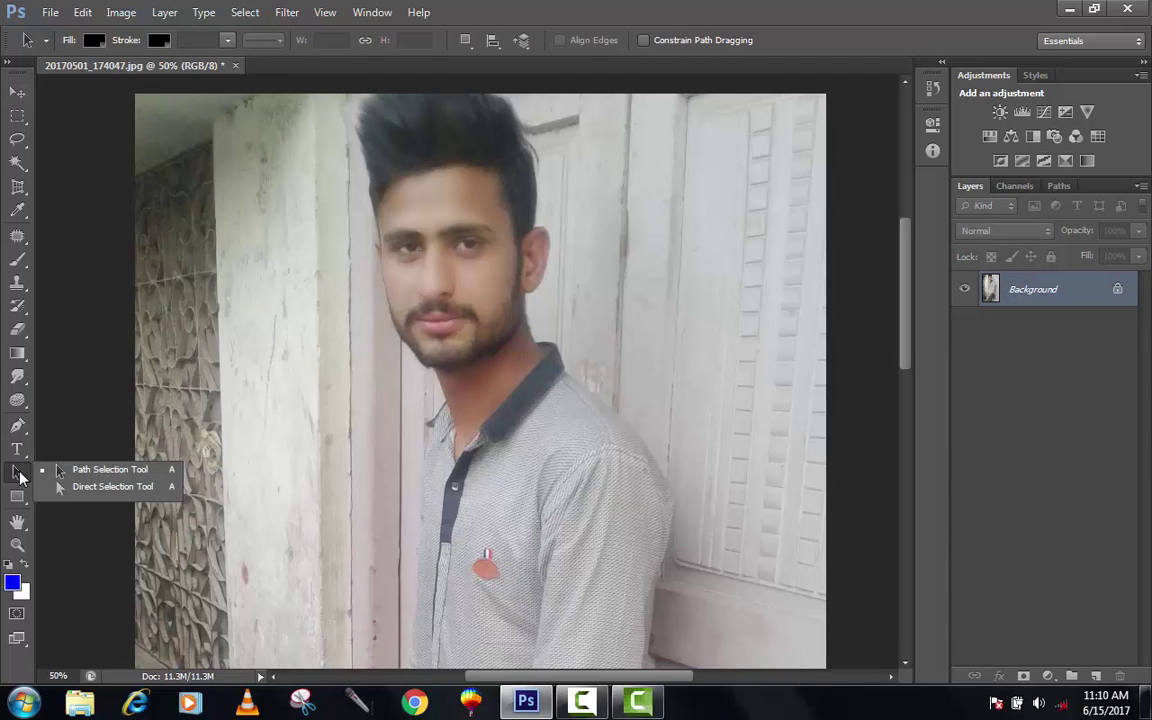
click(210, 350)
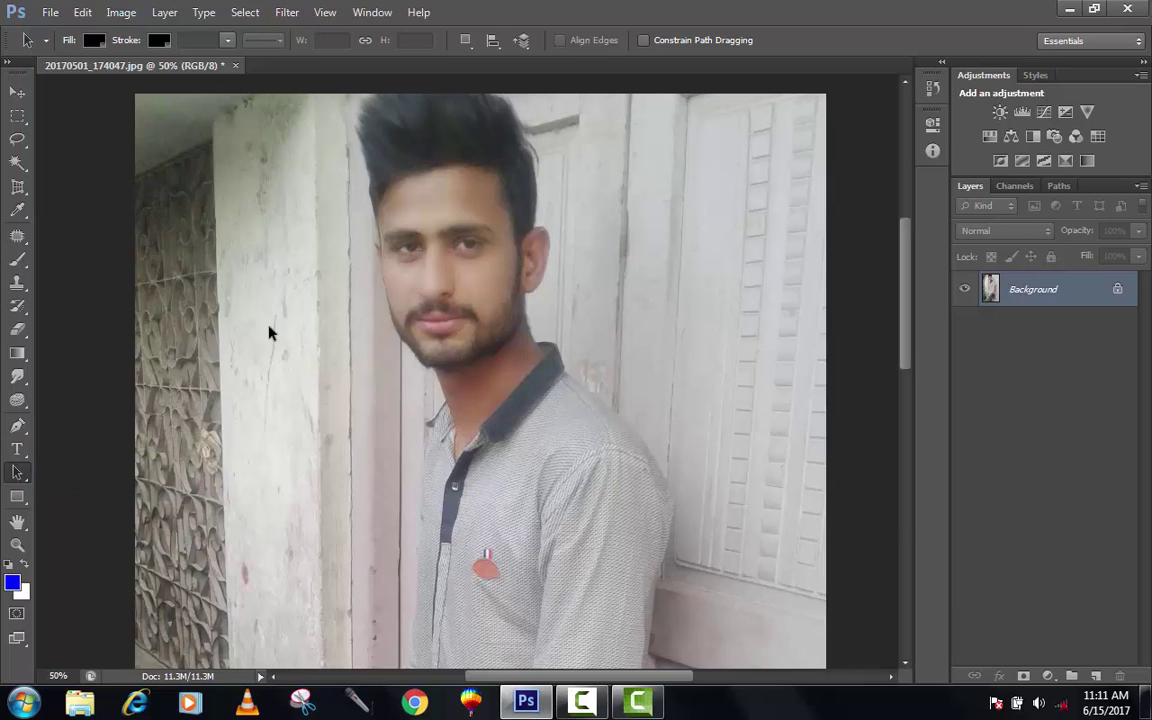
click(17, 497)
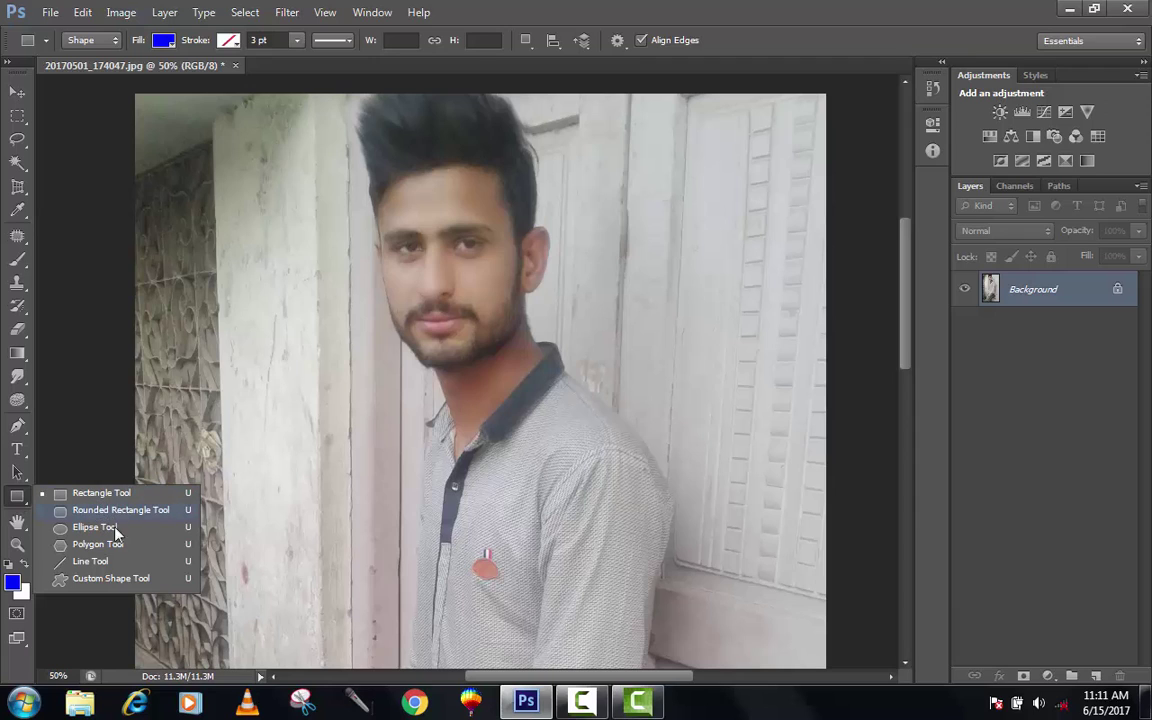
click(100, 493)
drag(187, 222, 343, 372)
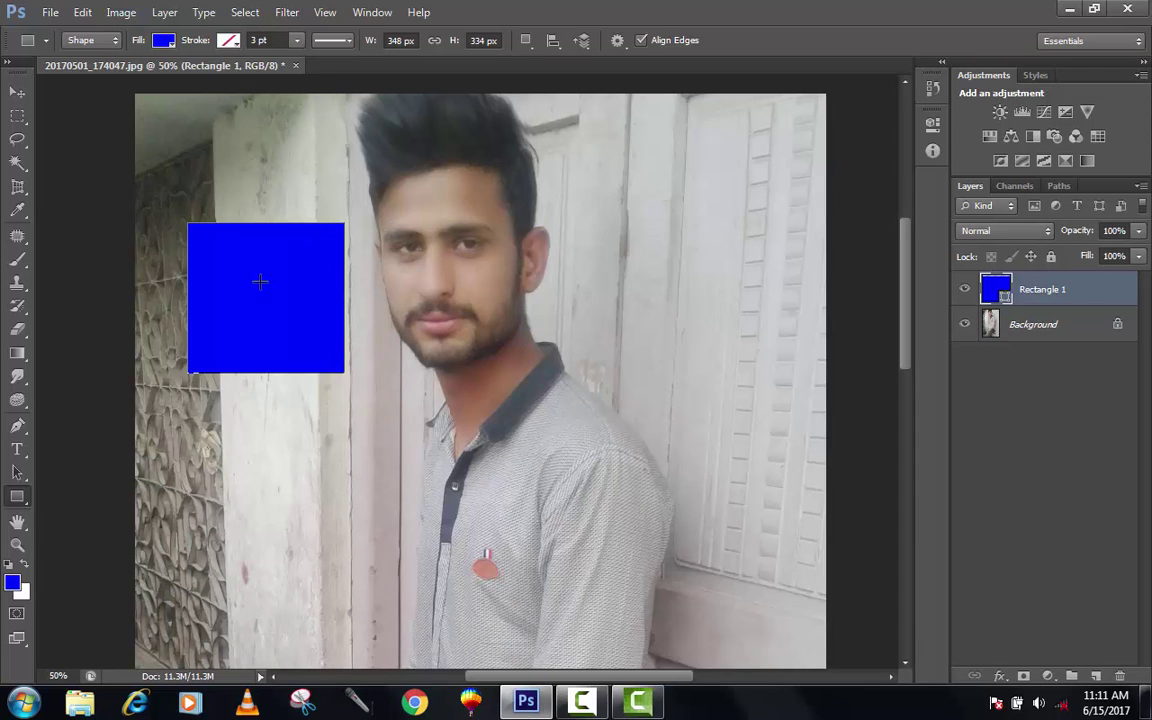
drag(260, 282, 398, 395)
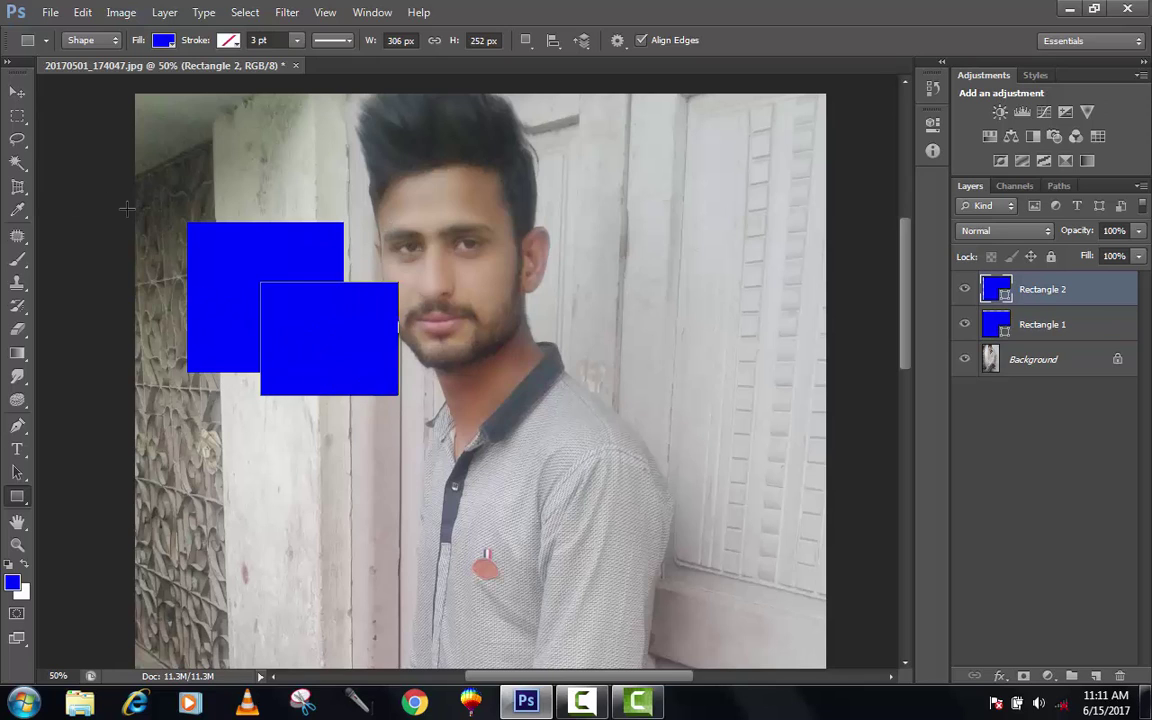
key(v)
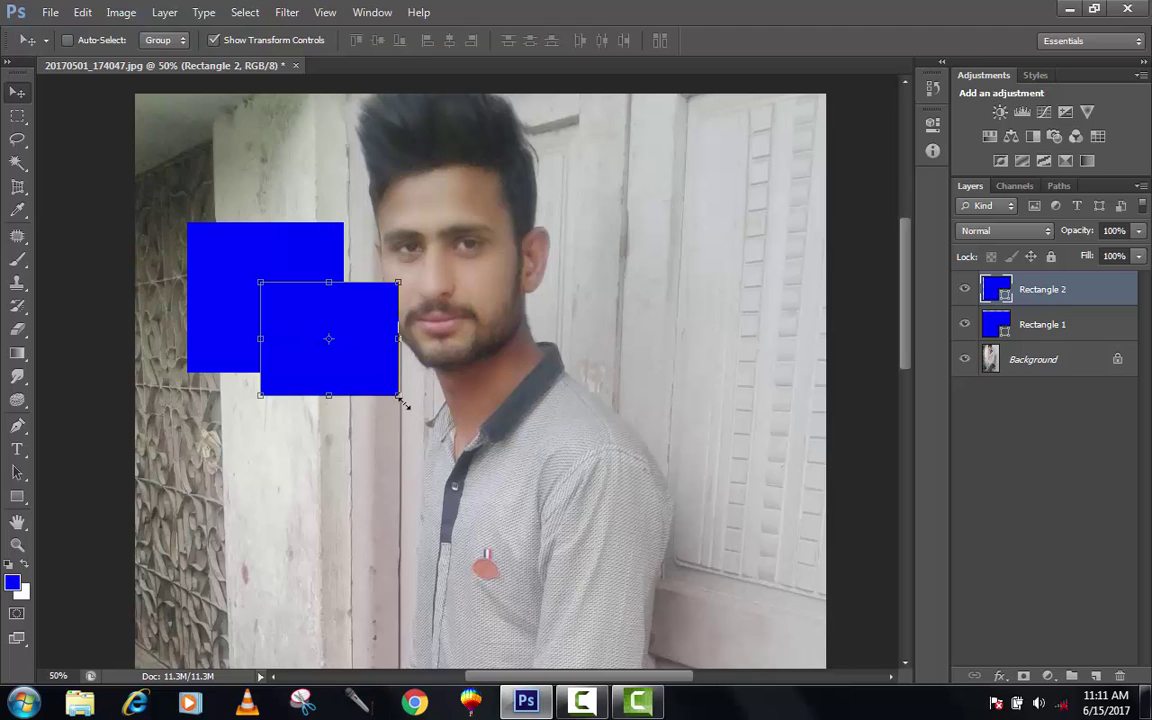
drag(397, 401, 382, 362)
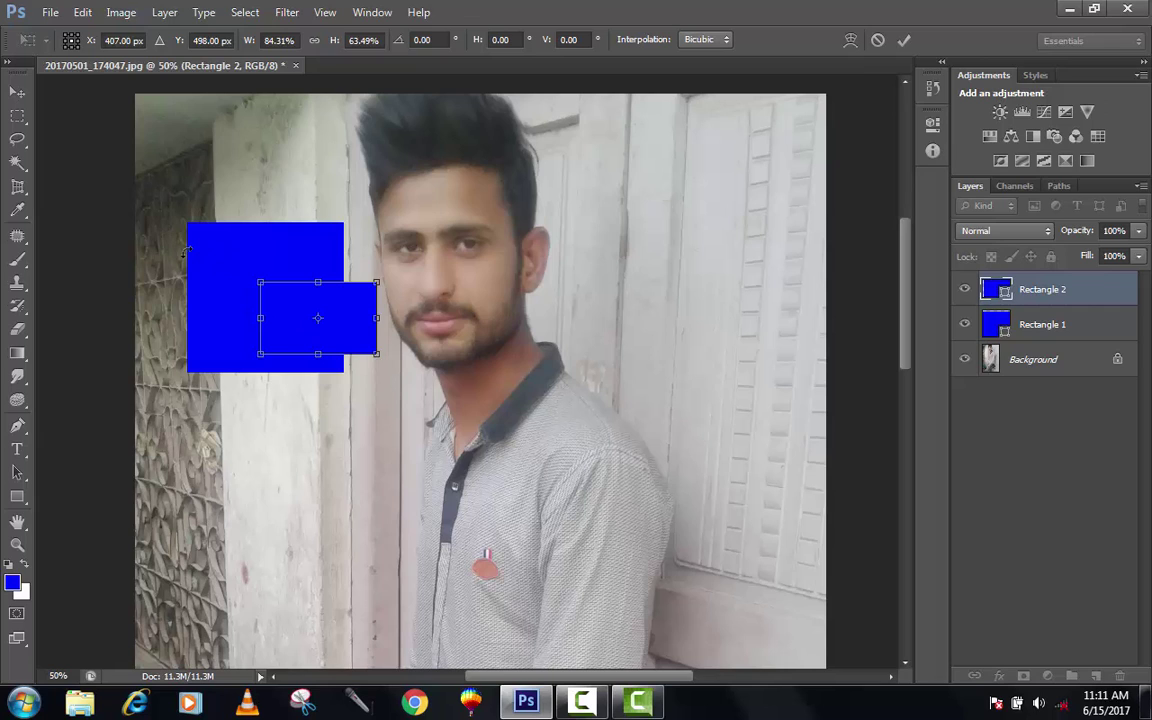
click(877, 41)
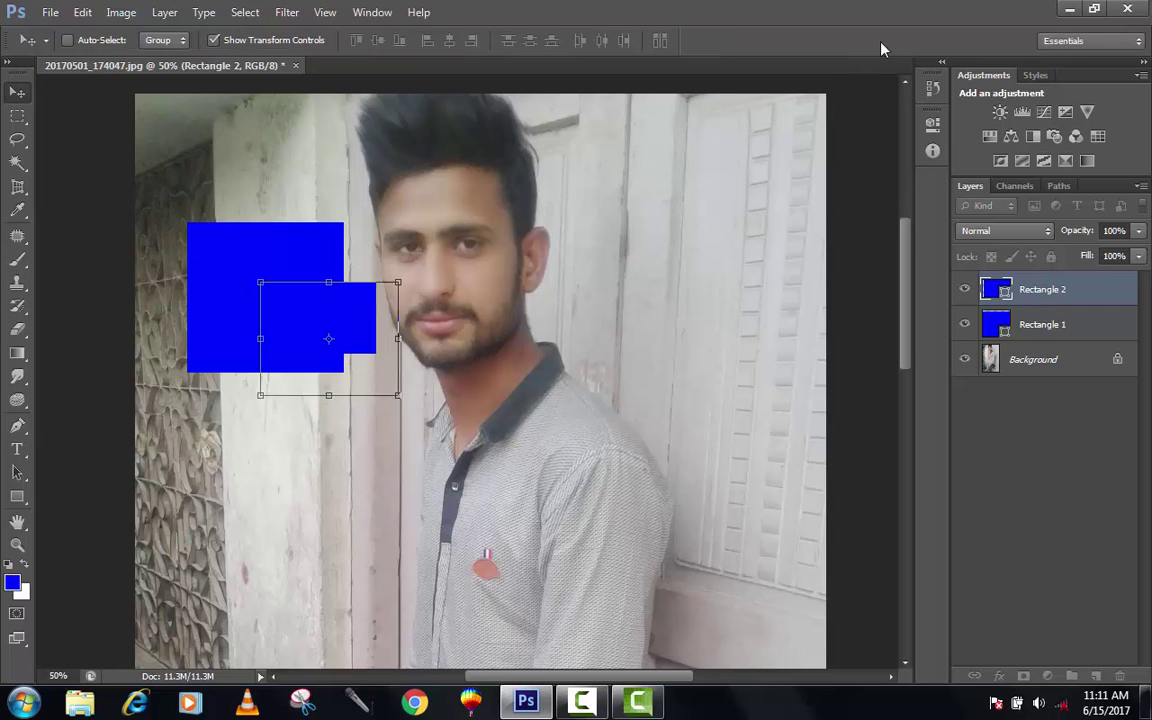
key(Delete)
key(Delete)
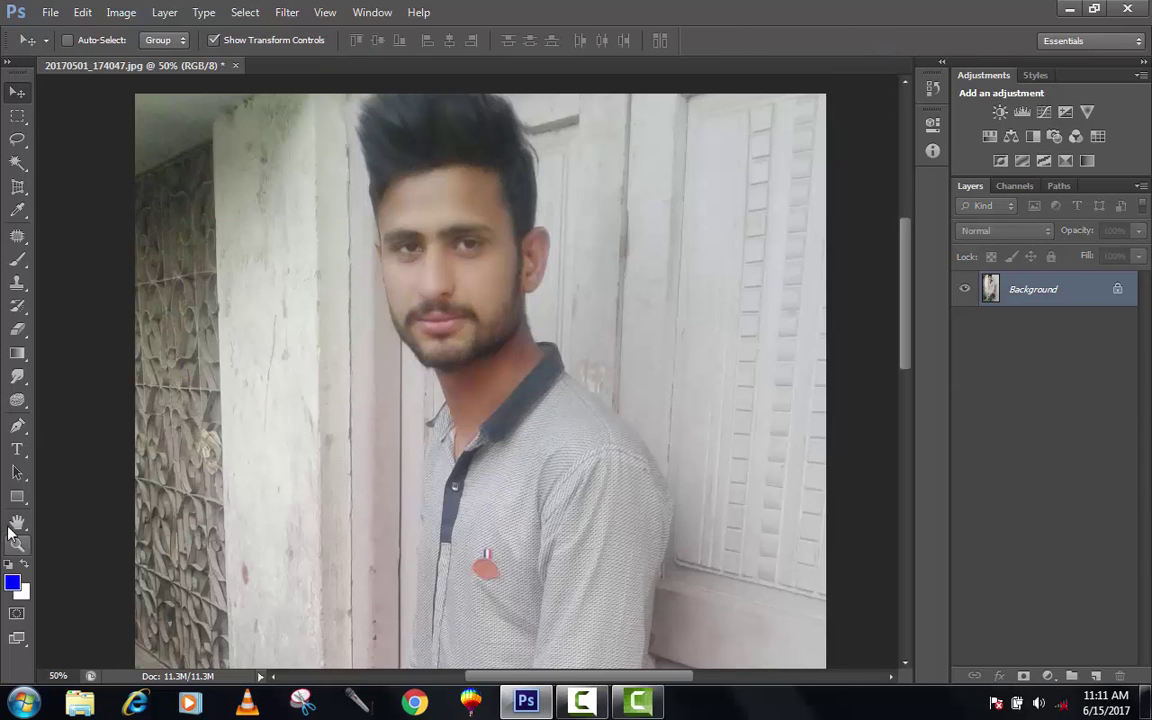
click(17, 496)
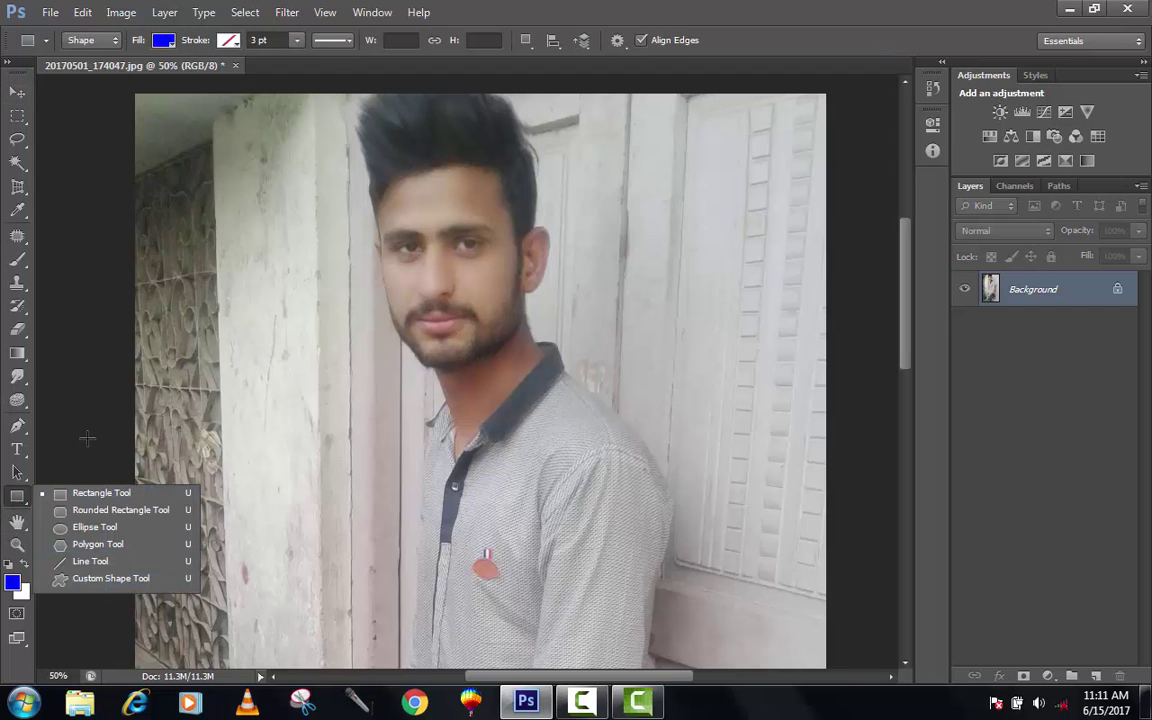
click(100, 493)
click(110, 440)
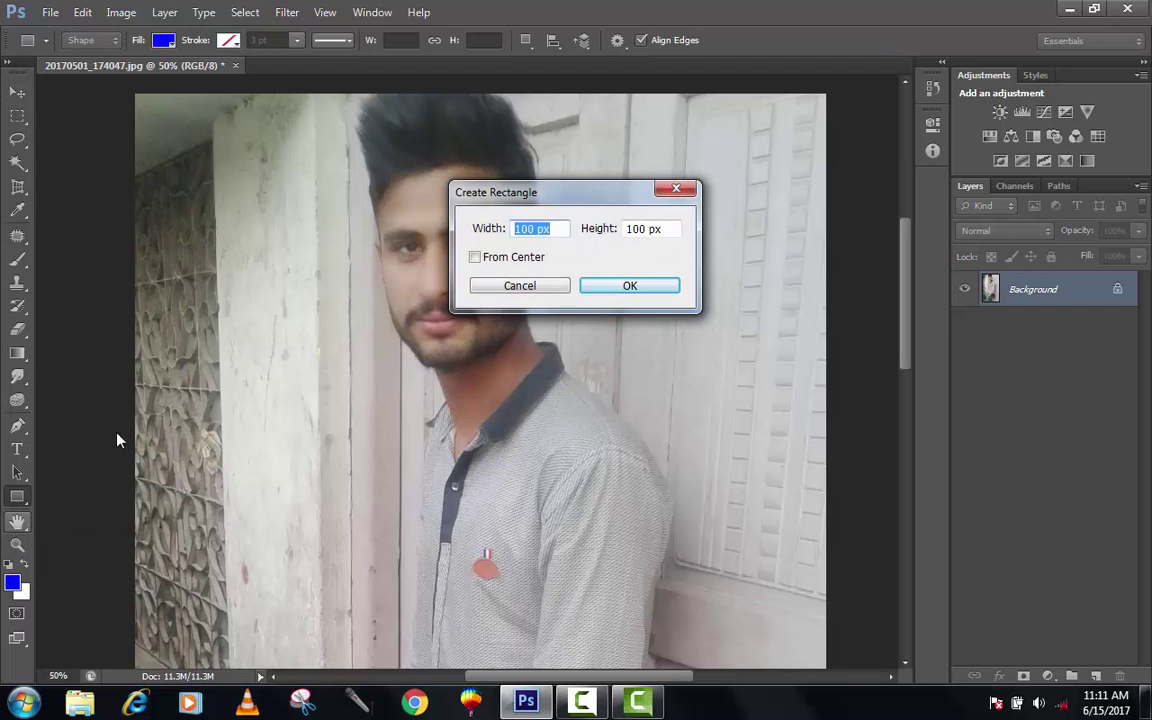
click(520, 286)
key(h)
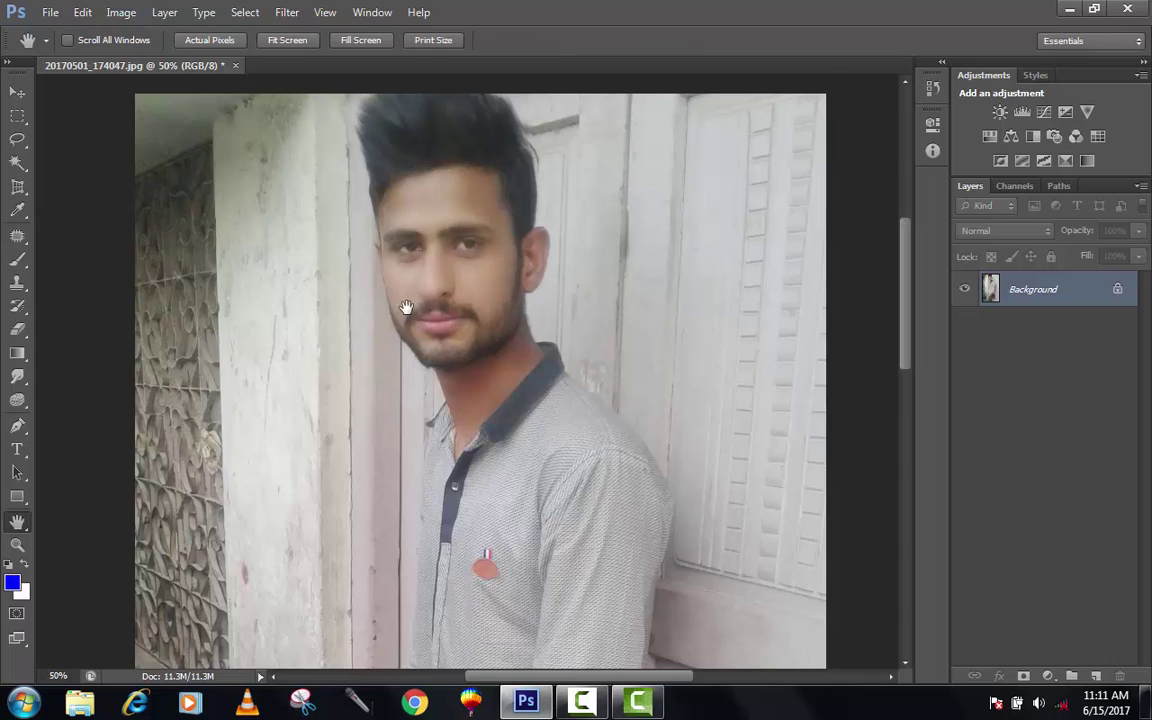
drag(404, 309, 393, 270)
click(18, 528)
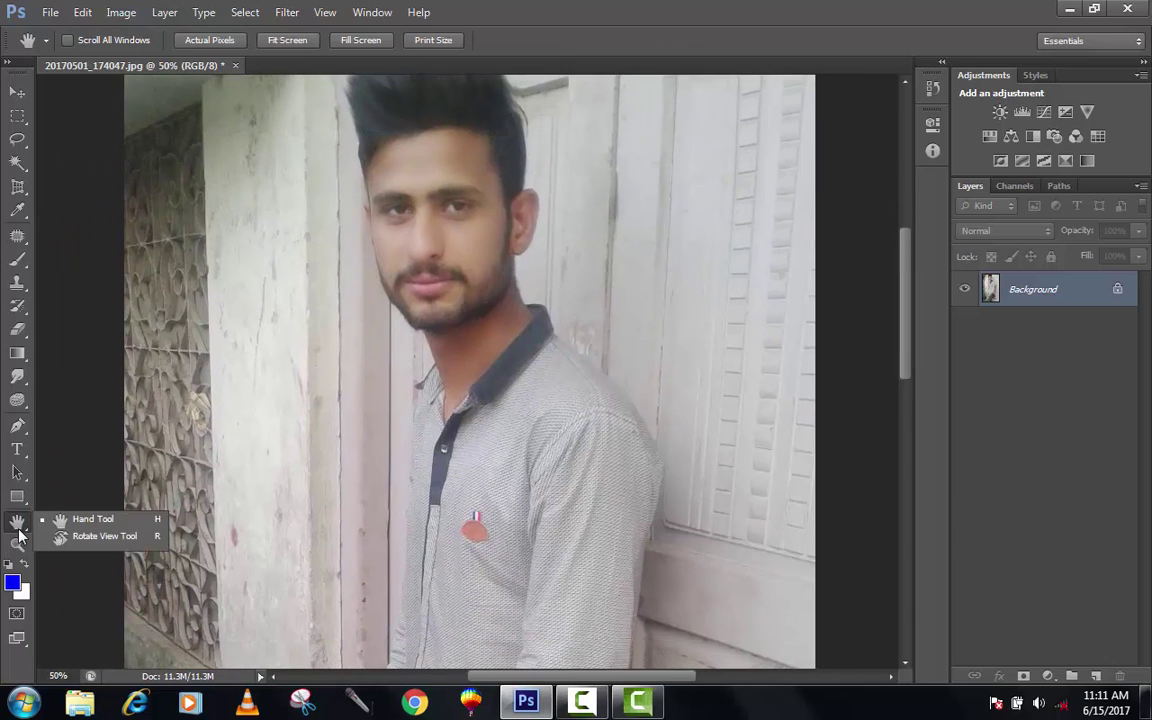
click(104, 536)
click(483, 326)
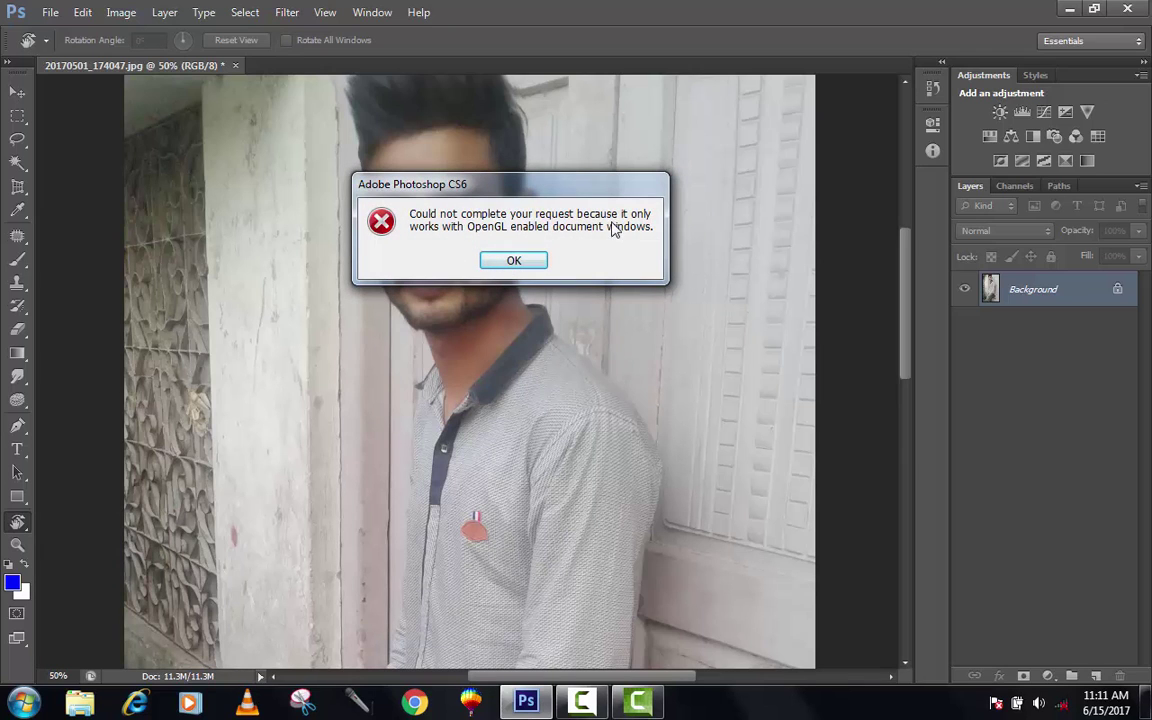
click(500, 261)
click(22, 546)
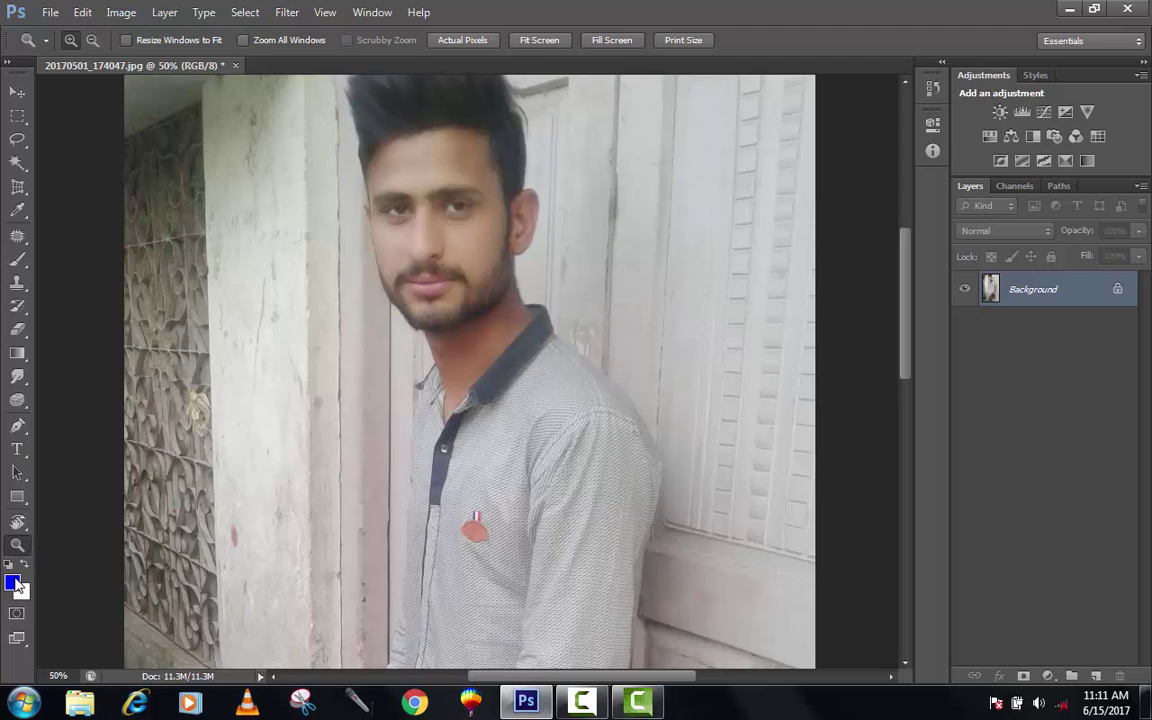
Set the foreground colour to magenta f900cd
click(12, 582)
click(562, 185)
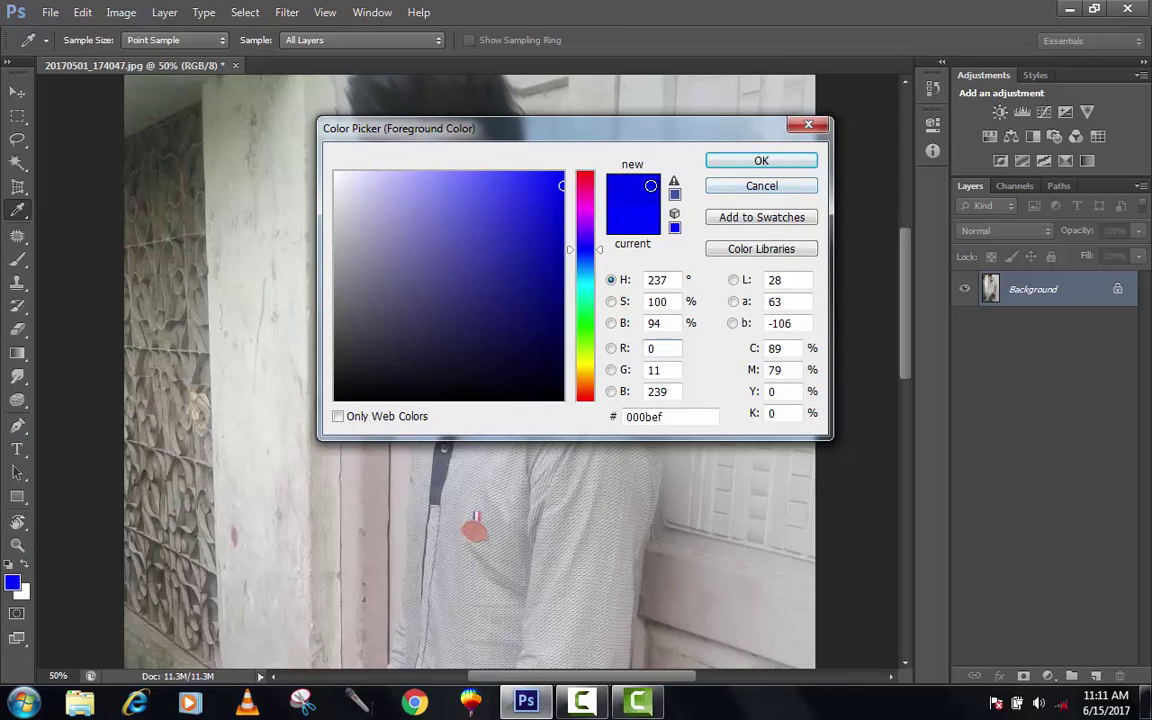
click(585, 202)
click(563, 176)
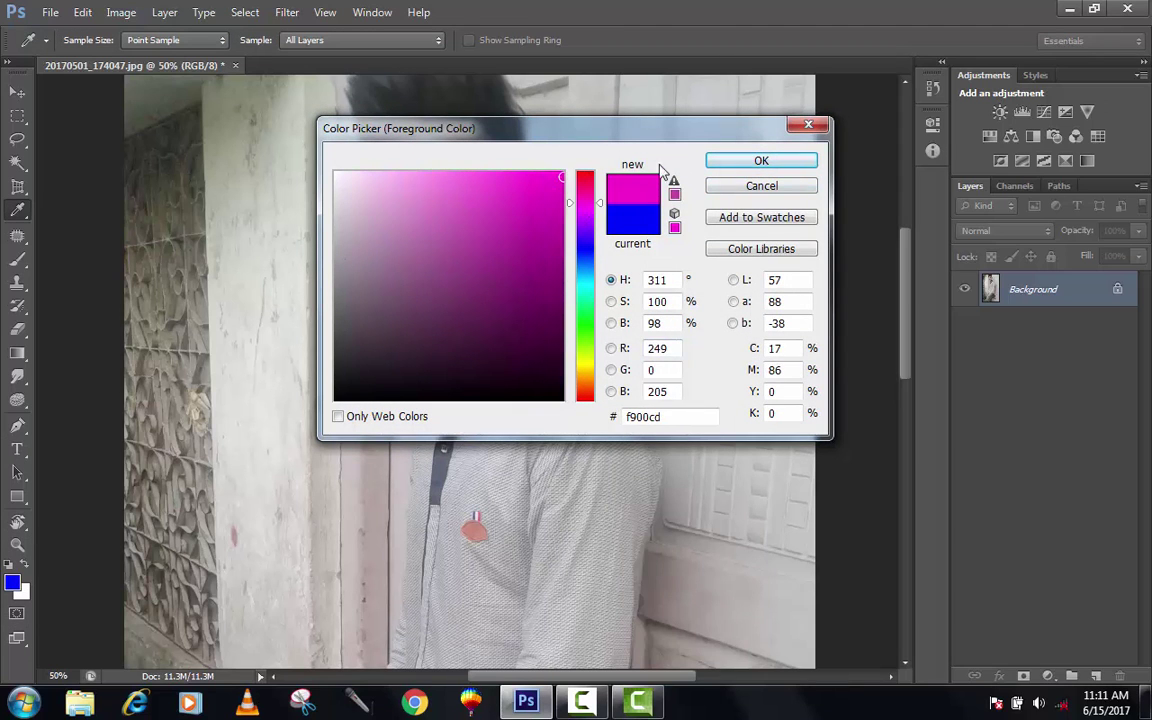
click(761, 160)
Zoom in on the wall, then draw and undo a trial magenta rectangle
drag(254, 209, 400, 255)
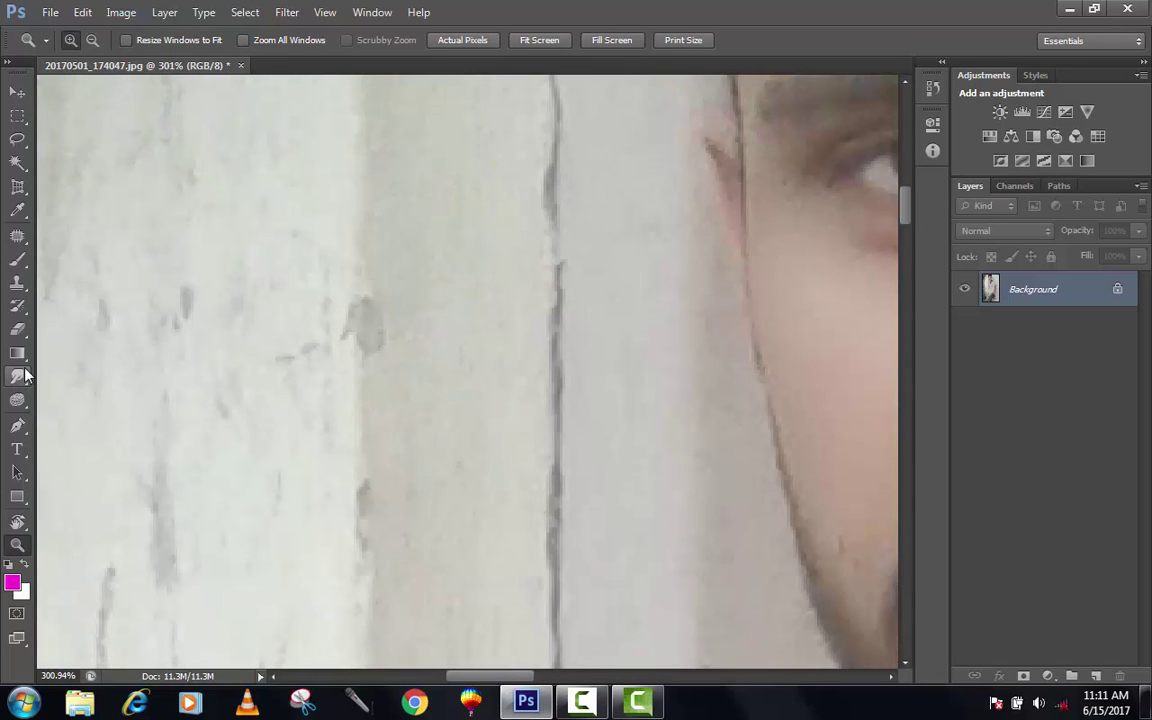
click(17, 497)
drag(229, 316, 383, 464)
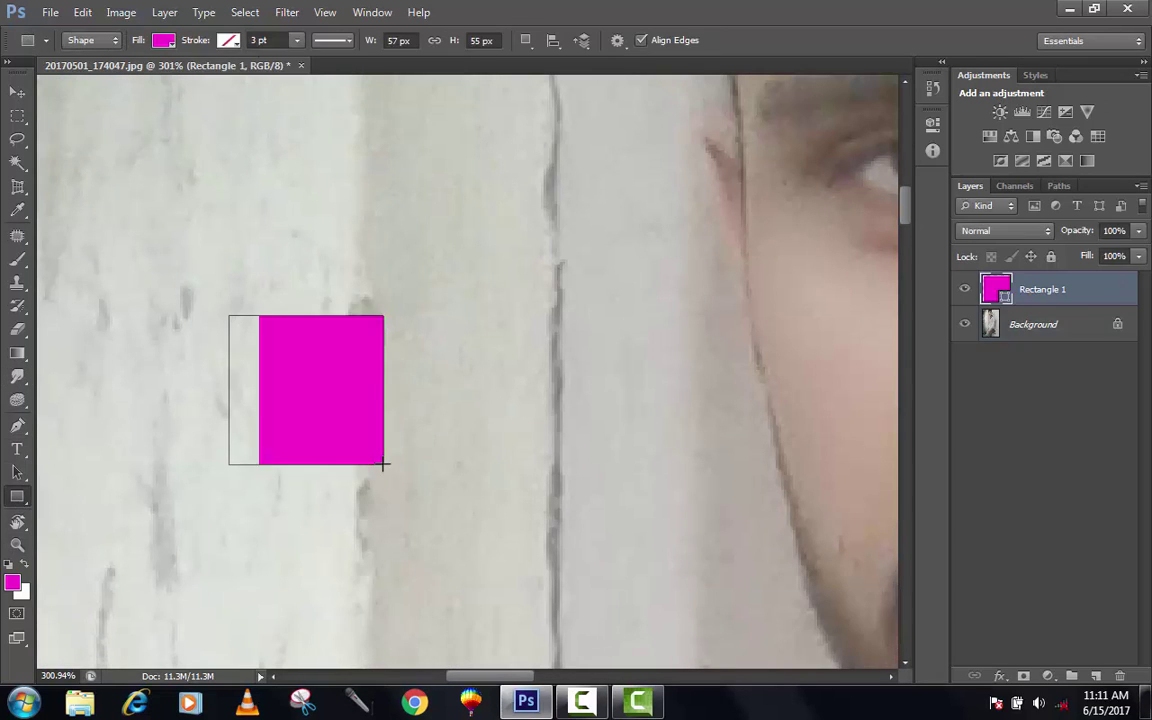
key(ctrl+z)
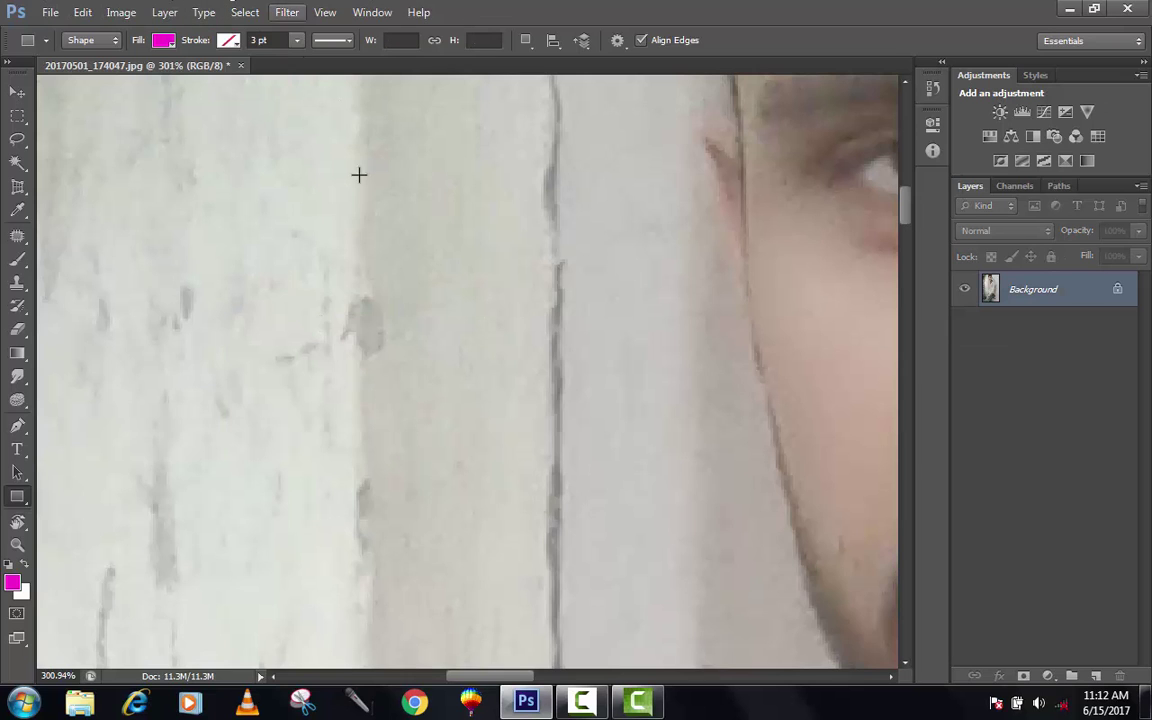
Scroll and pan the zoomed view over to the man's eyes
scroll(729, 237, up, 3)
scroll(729, 237, up, 3)
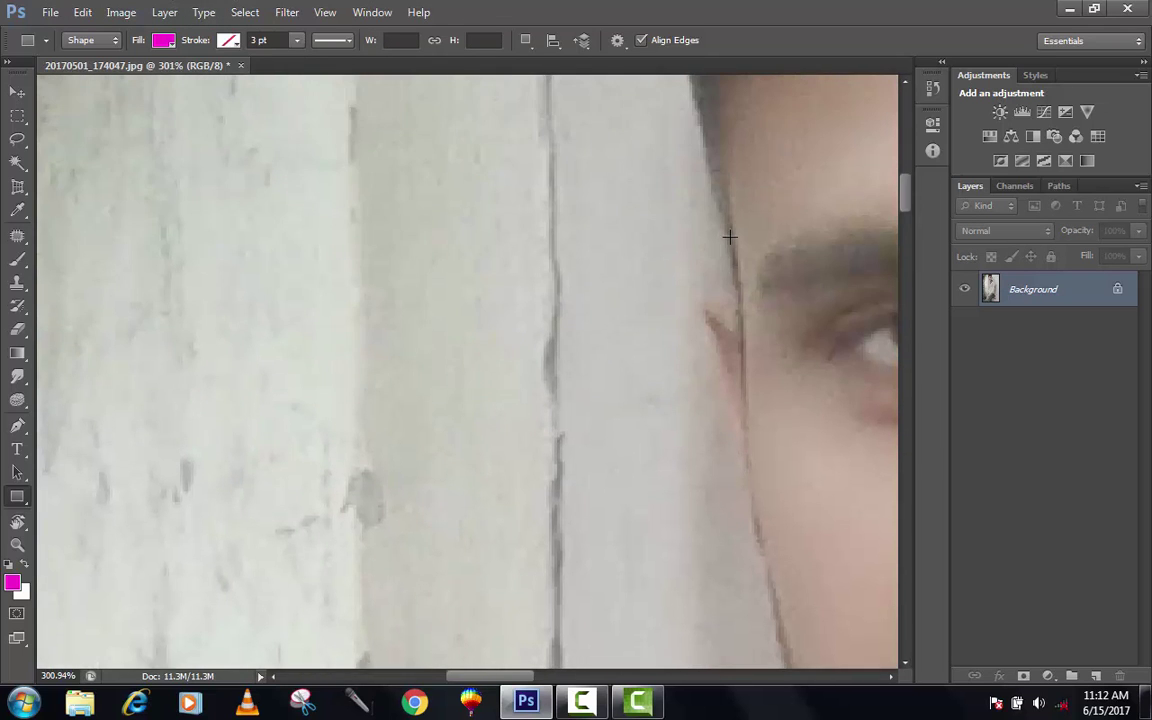
scroll(729, 237, up, 2)
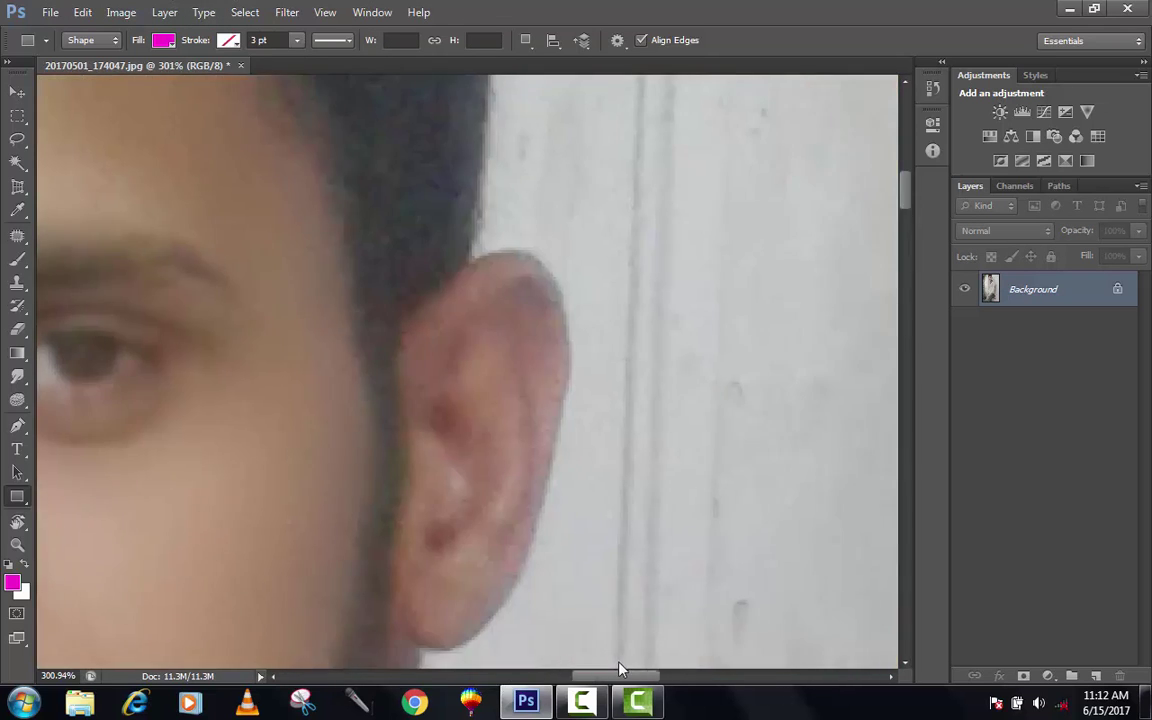
drag(500, 683, 562, 683)
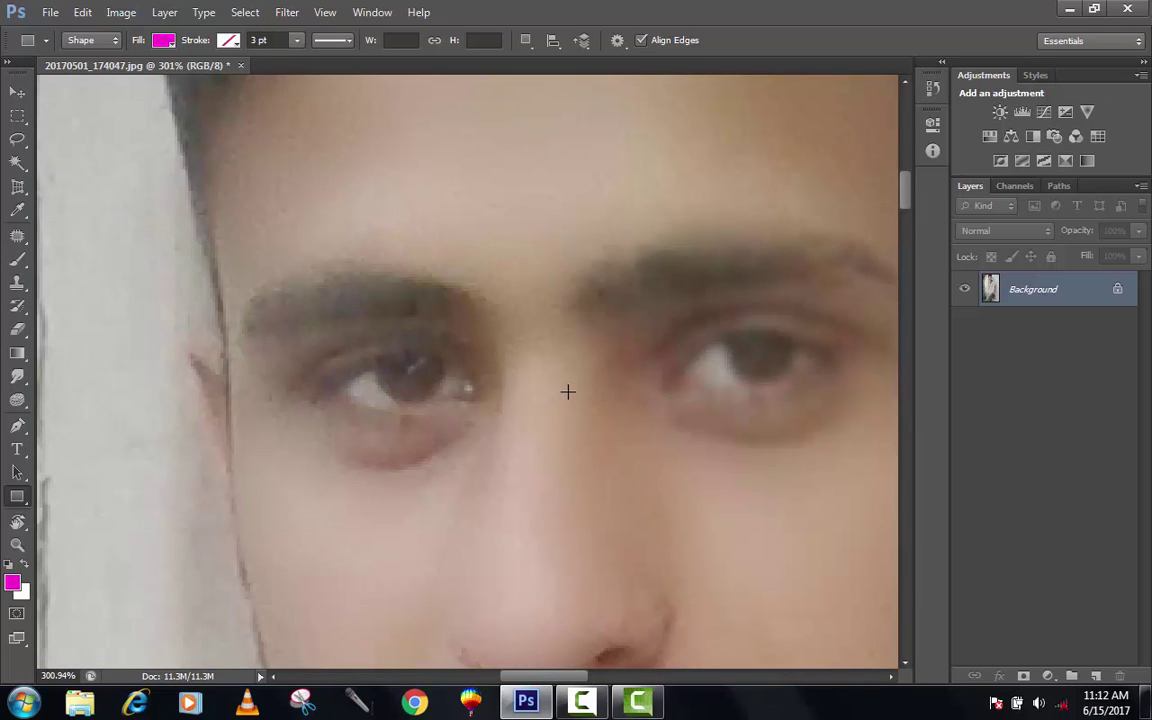
Zoom out to 100% then 66.7%, and reframe the view on the man's head and shoulders
key(z)
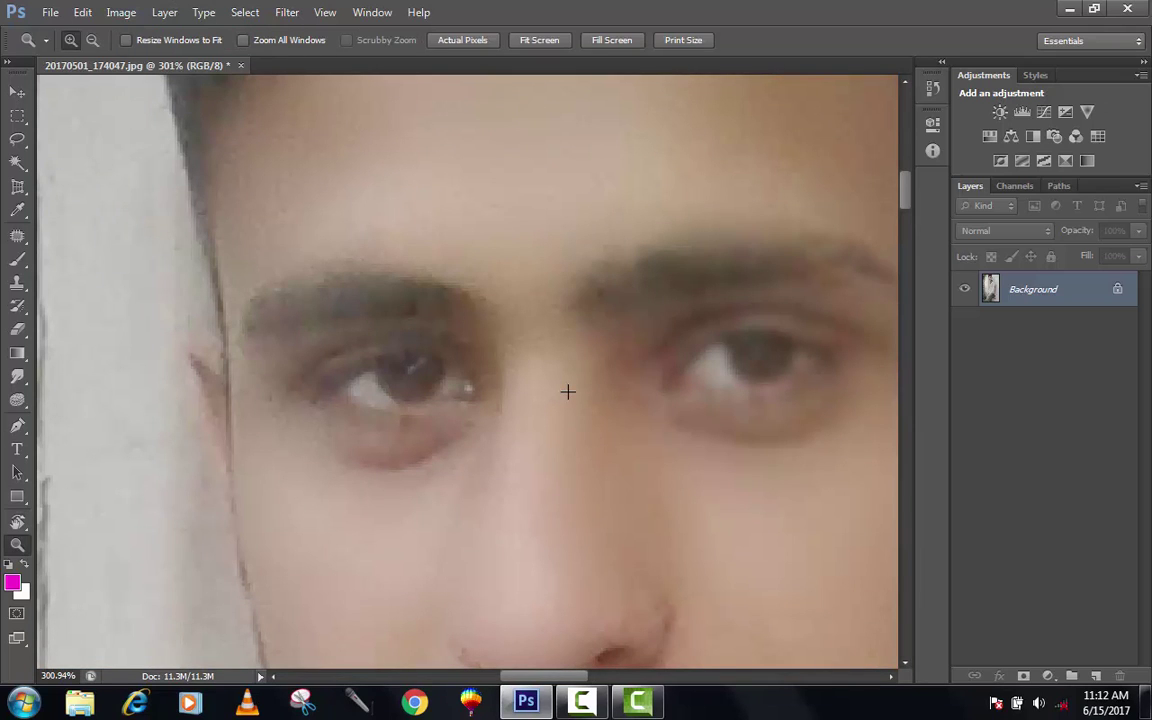
alt+click(567, 391)
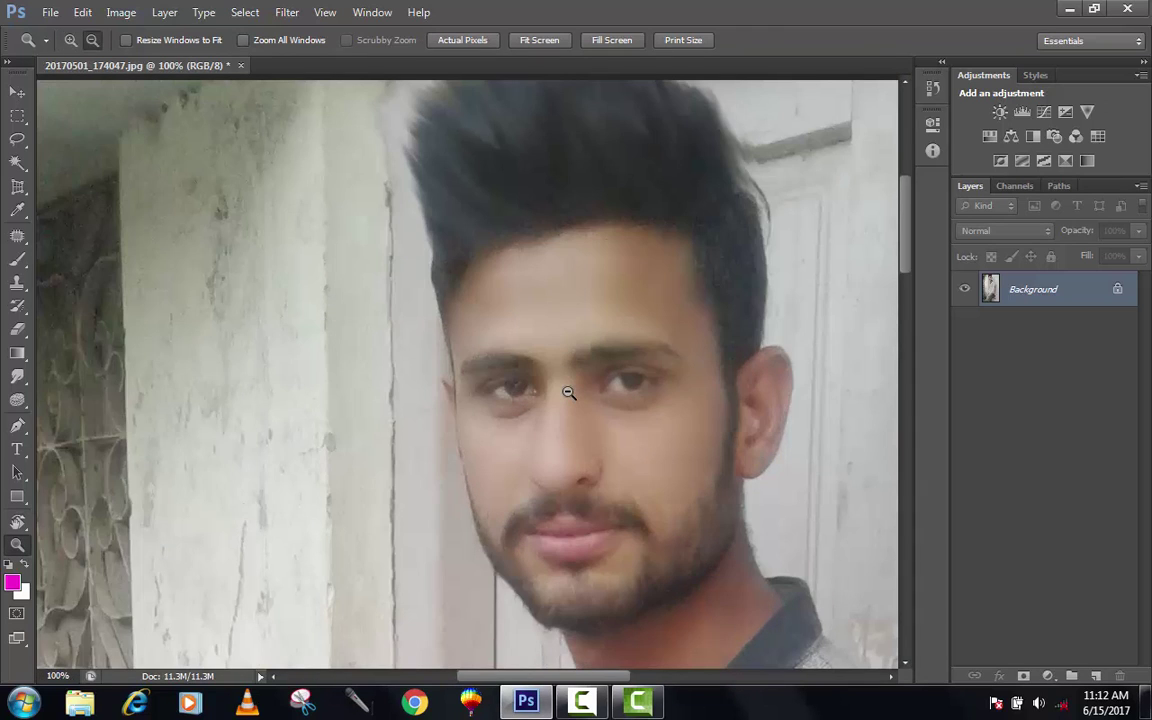
alt+click(567, 391)
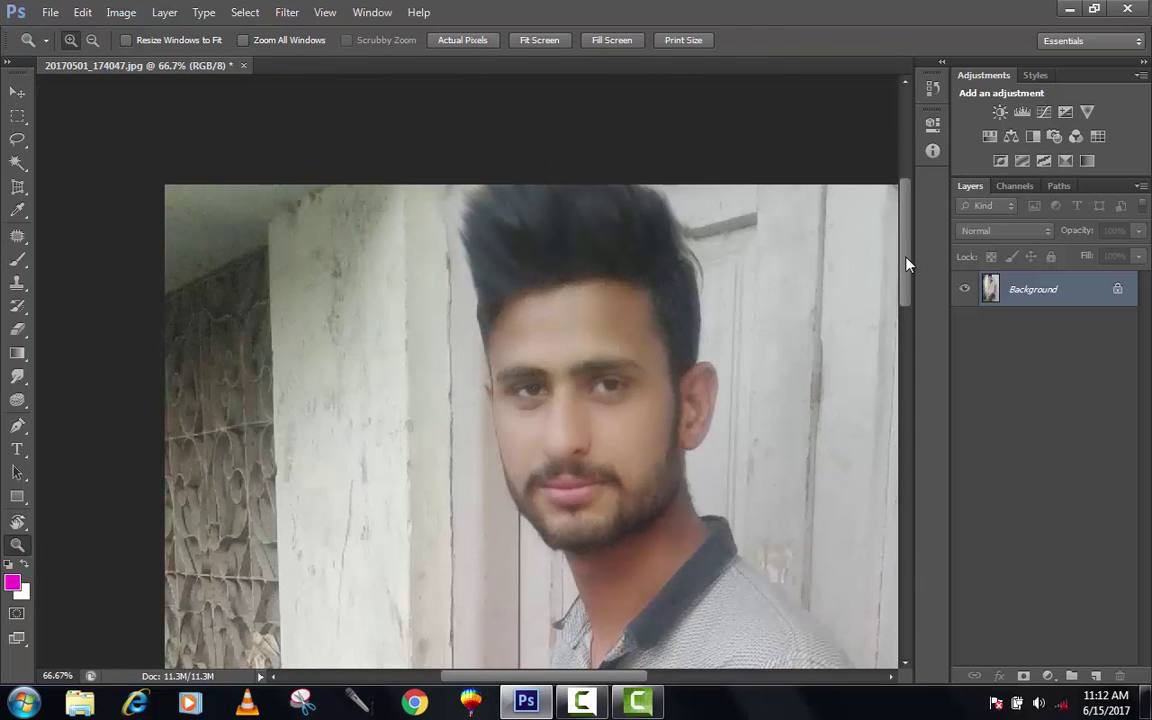
drag(905, 257, 910, 288)
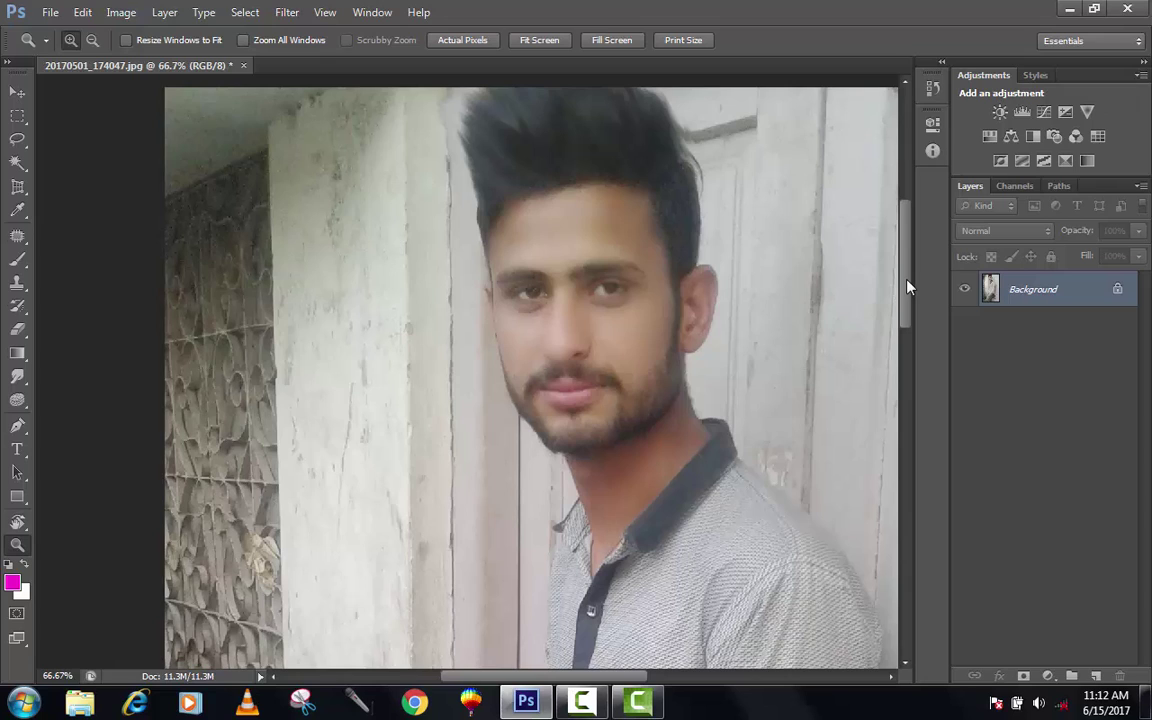